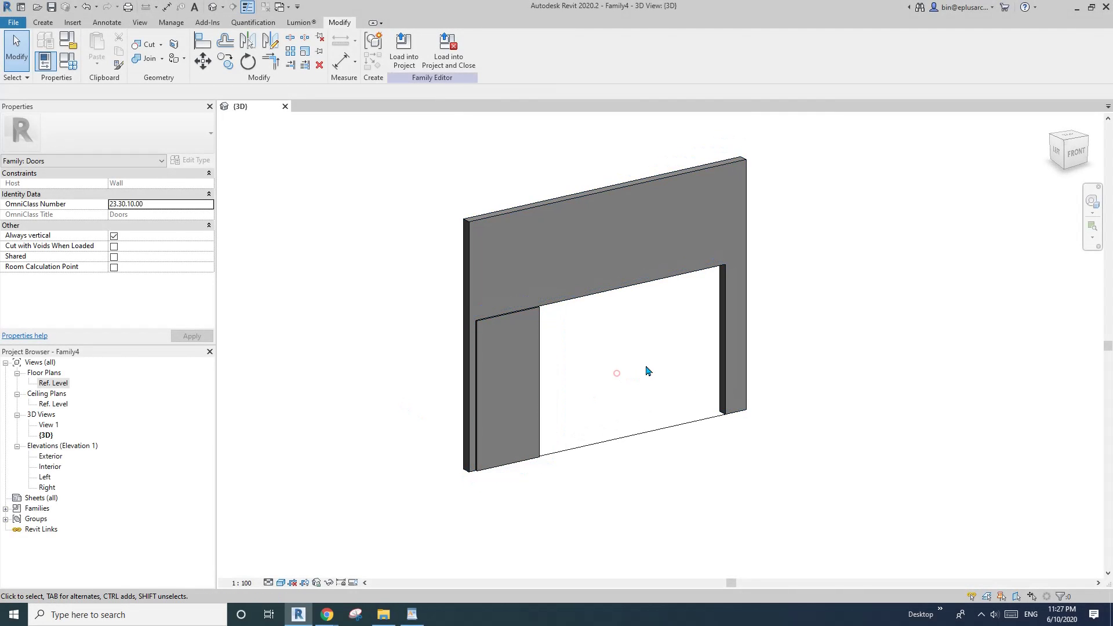
Examine the wall opening and the stacked sliding door panels from several angles in the 3D view.
{"action": "middle_click_drag", "start_coordinate": [649, 371], "coordinate": [644, 398], "text": "shift"}
{"action": "left_click", "coordinate": [530, 355]}
{"action": "middle_click_drag", "start_coordinate": [564, 358], "coordinate": [498, 363]}
{"action": "middle_click_drag", "start_coordinate": [497, 364], "coordinate": [536, 409], "text": "shift"}
{"action": "left_click", "coordinate": [675, 438]}
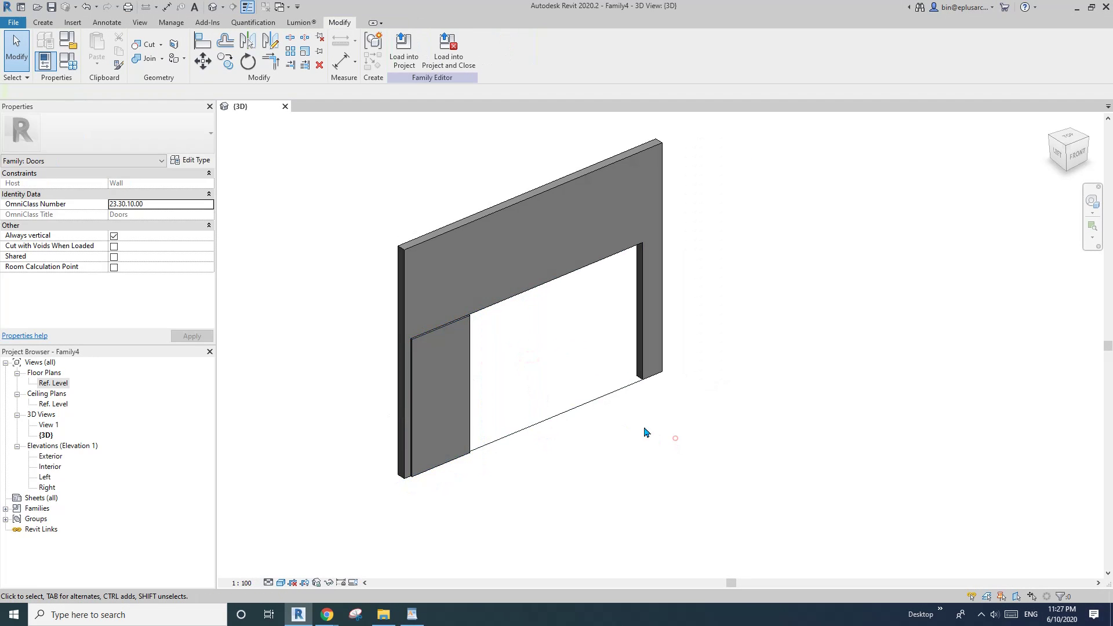
{"action": "middle_click_drag", "start_coordinate": [464, 386], "coordinate": [549, 394]}
{"action": "middle_click_drag", "start_coordinate": [466, 328], "coordinate": [441, 331]}
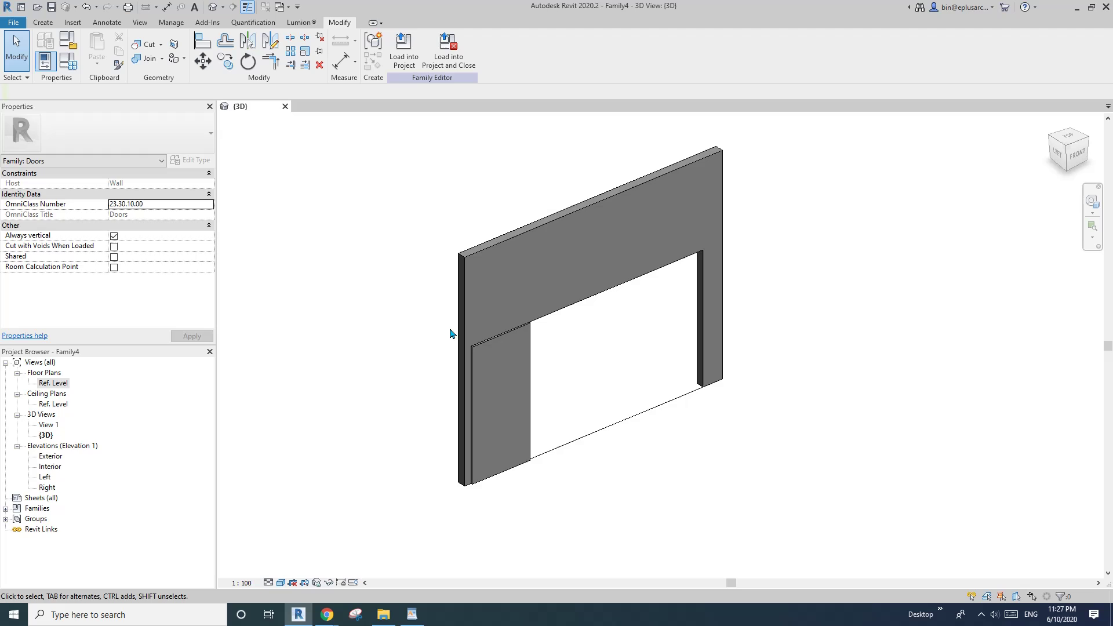
Set the door family's No. parameter to 3 panels in the family types and apply it.
{"action": "left_click", "coordinate": [68, 59]}
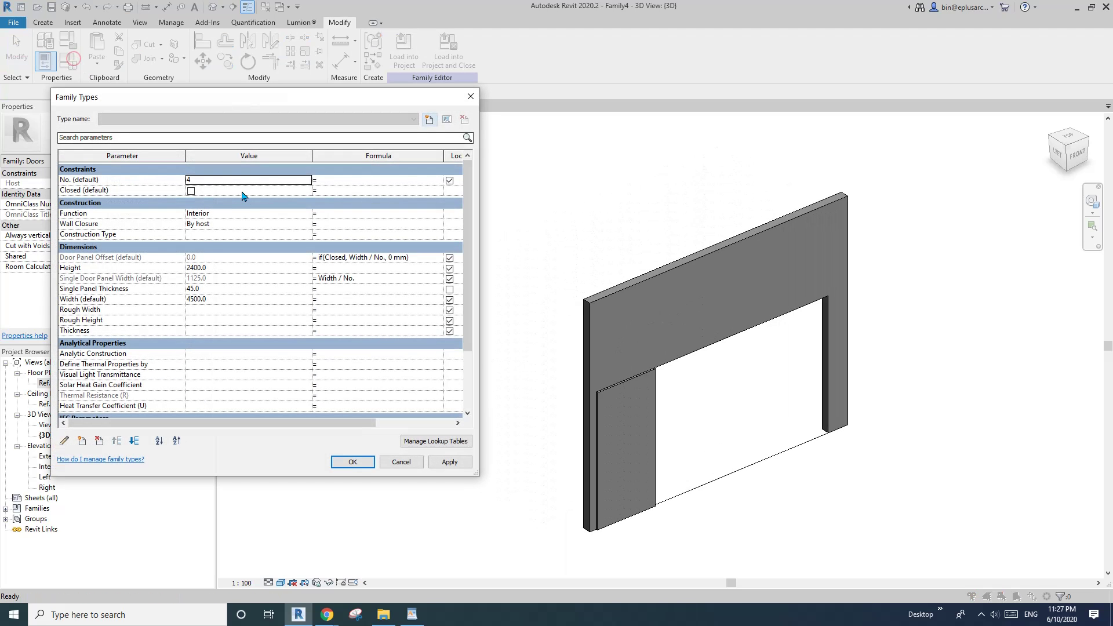
{"action": "left_click", "coordinate": [210, 299]}
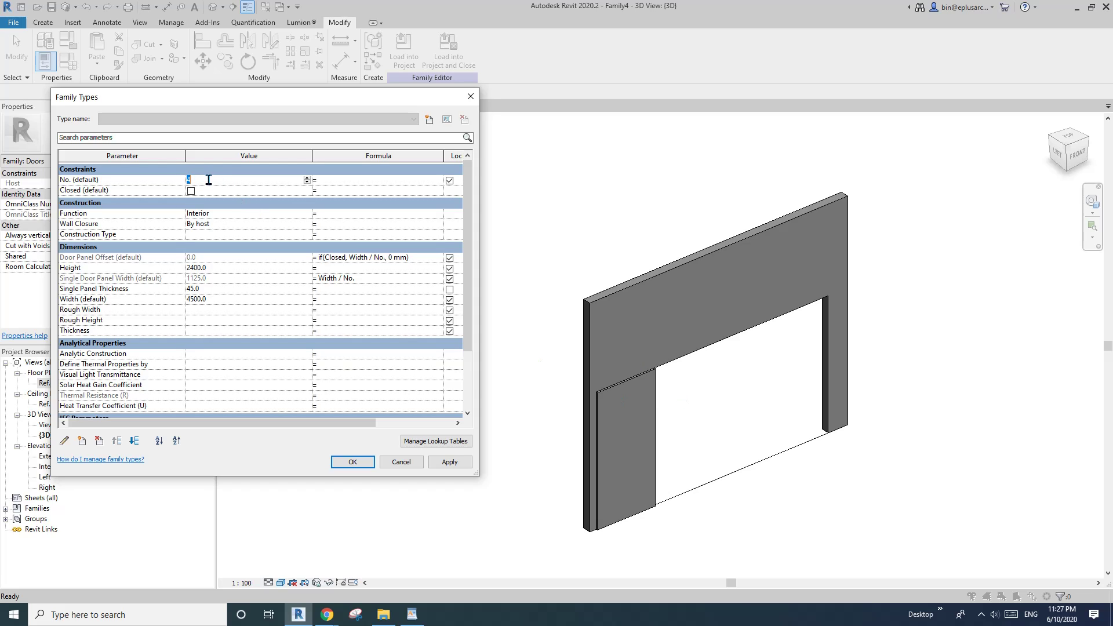
{"action": "left_click", "coordinate": [458, 464]}
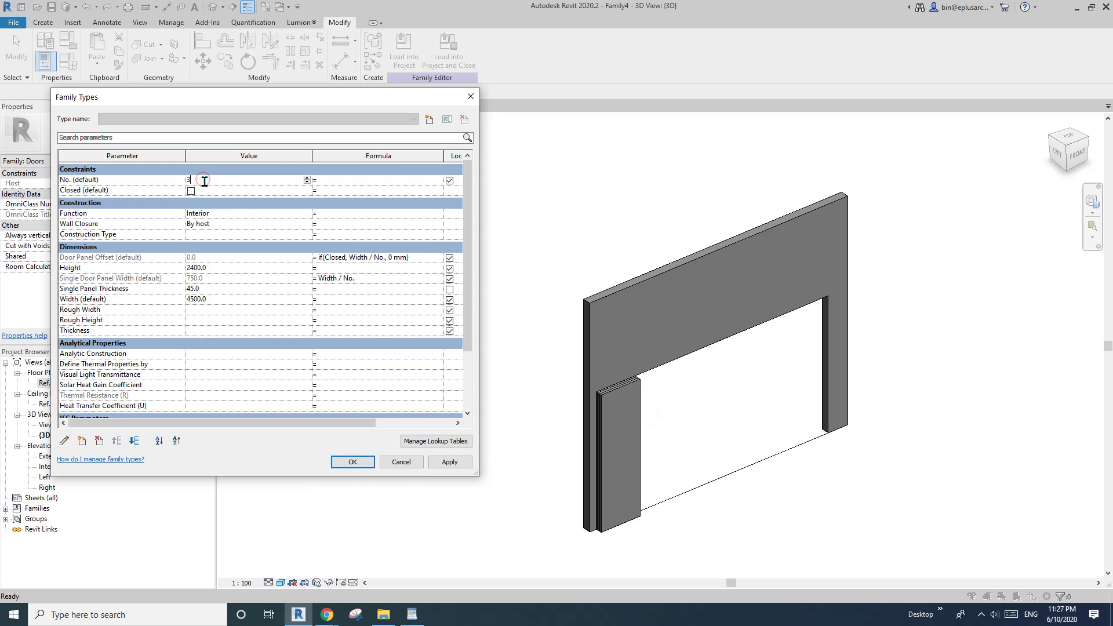
{"action": "left_click", "coordinate": [450, 462]}
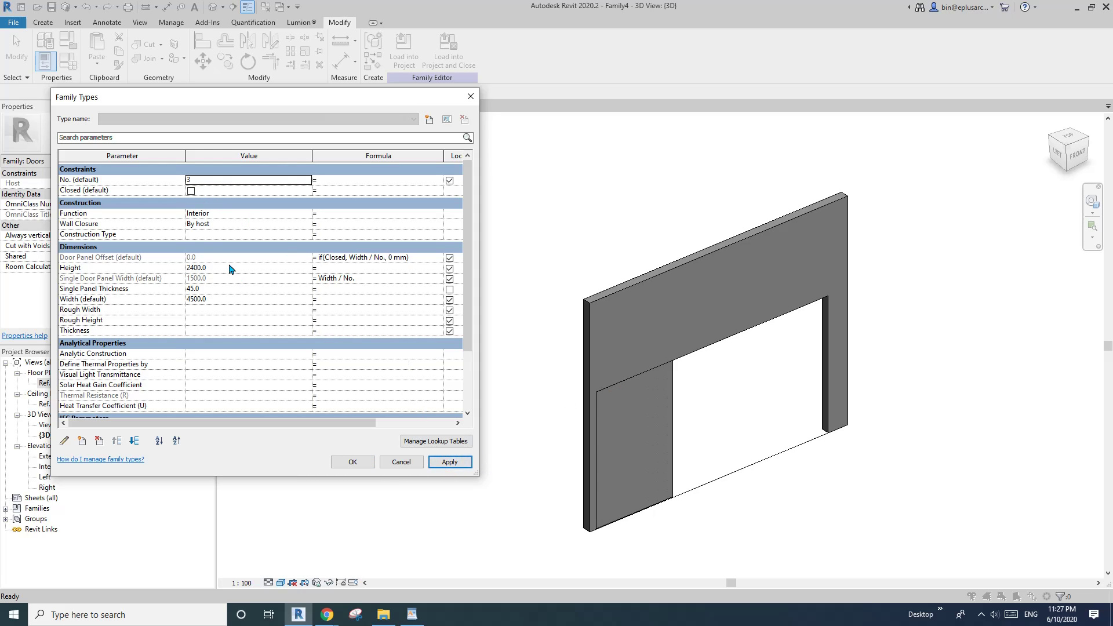
Test the door's Closed parameter by switching it on and back off, applying each state.
{"action": "left_click", "coordinate": [191, 191]}
{"action": "left_click", "coordinate": [452, 463]}
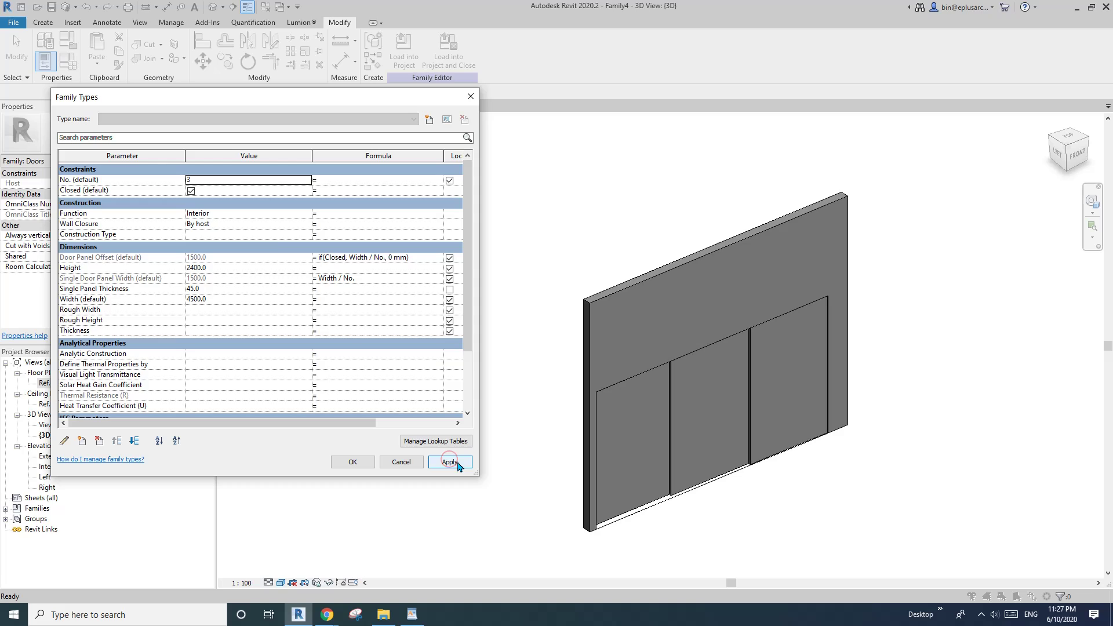
{"action": "left_click", "coordinate": [191, 191]}
{"action": "left_click", "coordinate": [452, 463]}
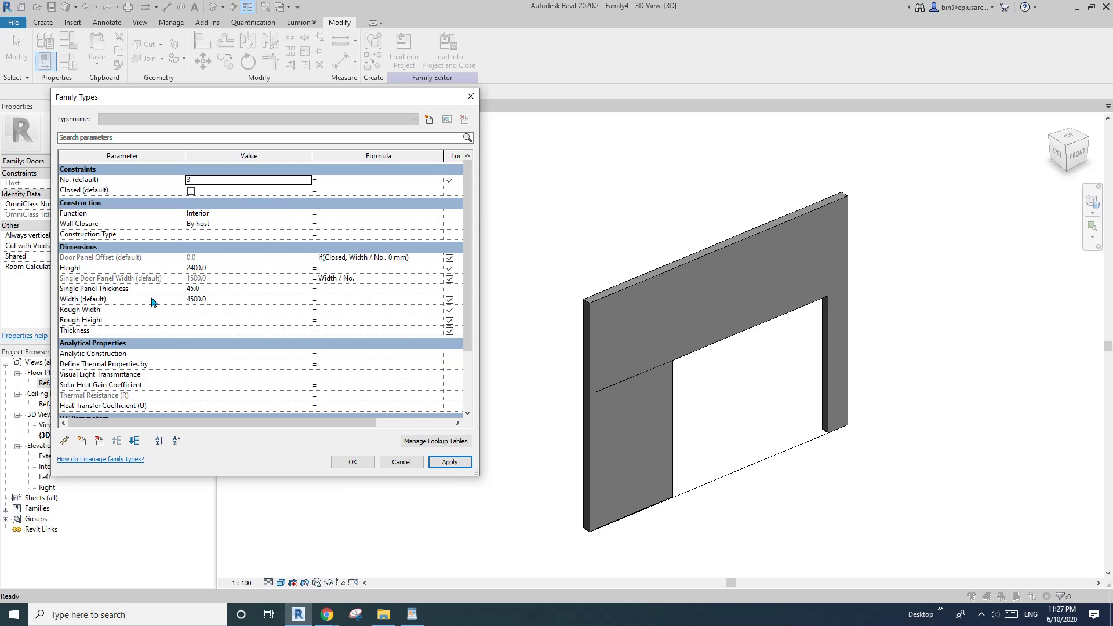
Set the door's Width to 3000 mm, apply it, and close the door family.
{"action": "left_click", "coordinate": [216, 301]}
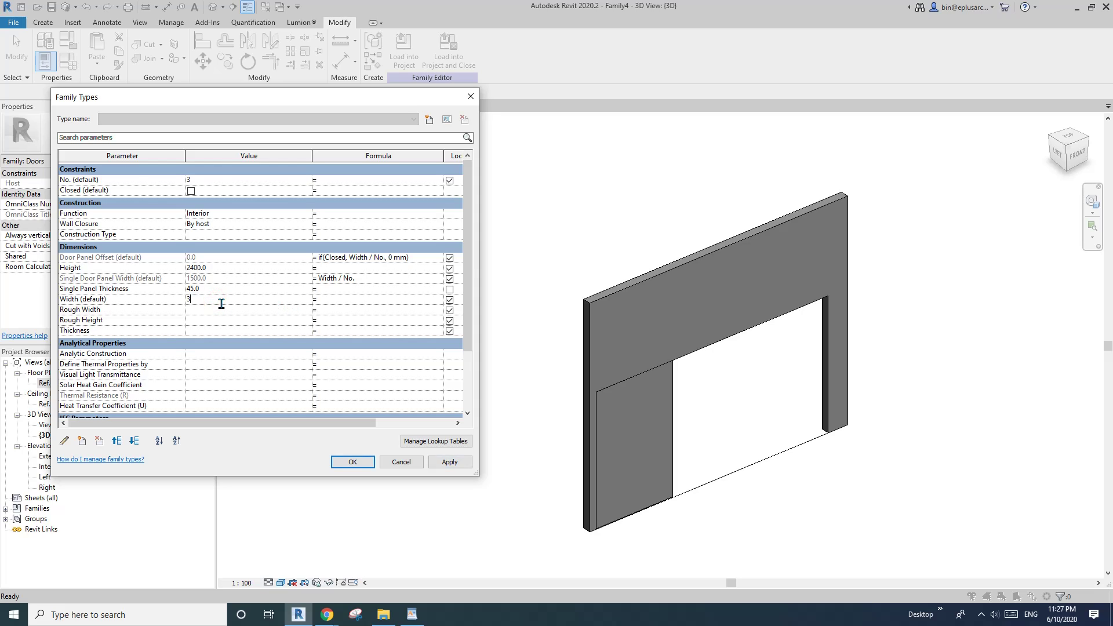
{"action": "left_click", "coordinate": [450, 461]}
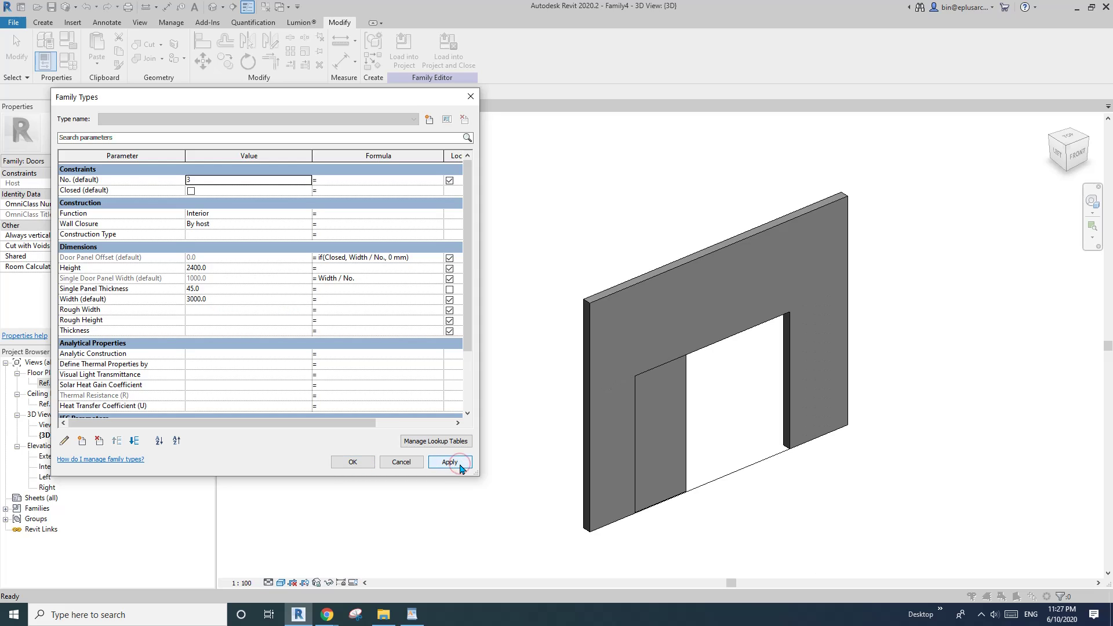
{"action": "left_click", "coordinate": [406, 462]}
{"action": "left_click", "coordinate": [285, 106]}
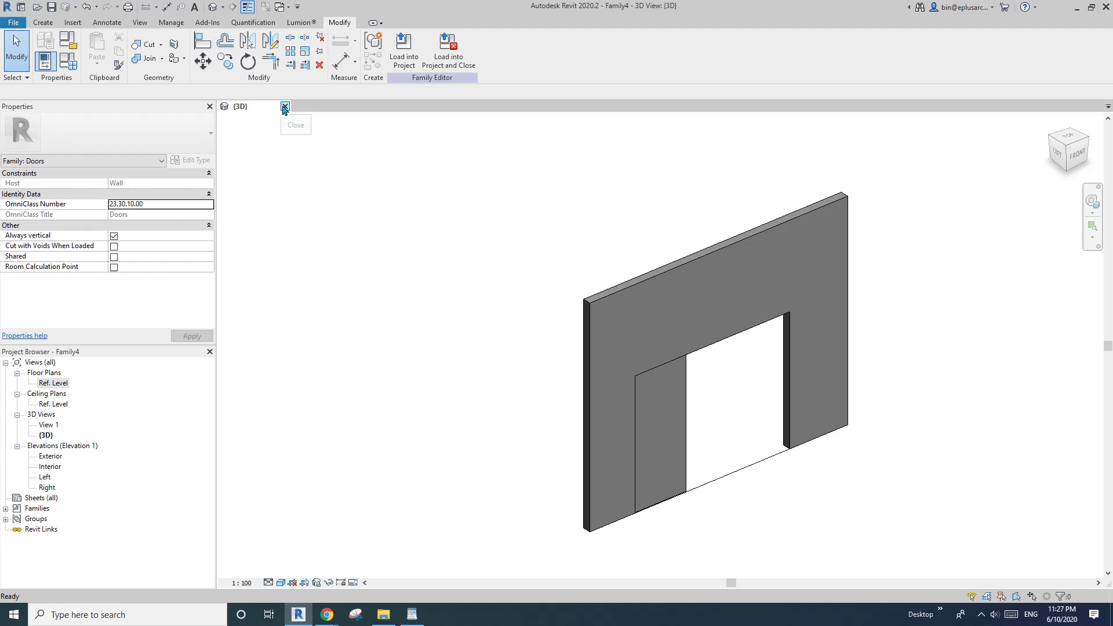
{"action": "left_click", "coordinate": [581, 307]}
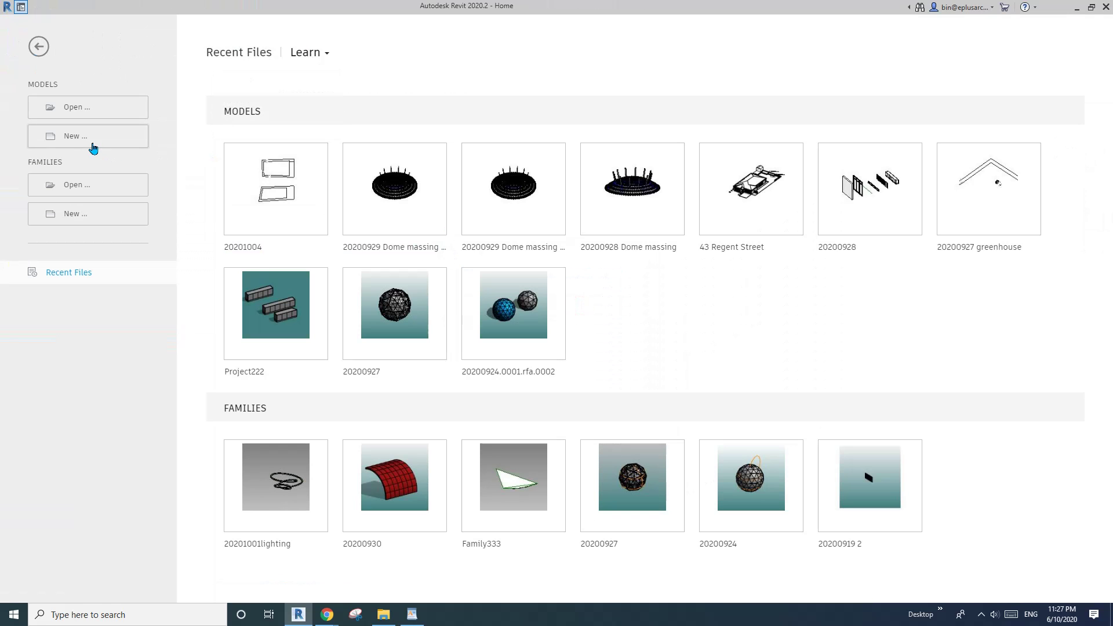
Create a new family from the Metric Generic Model template.
{"action": "left_click", "coordinate": [79, 216]}
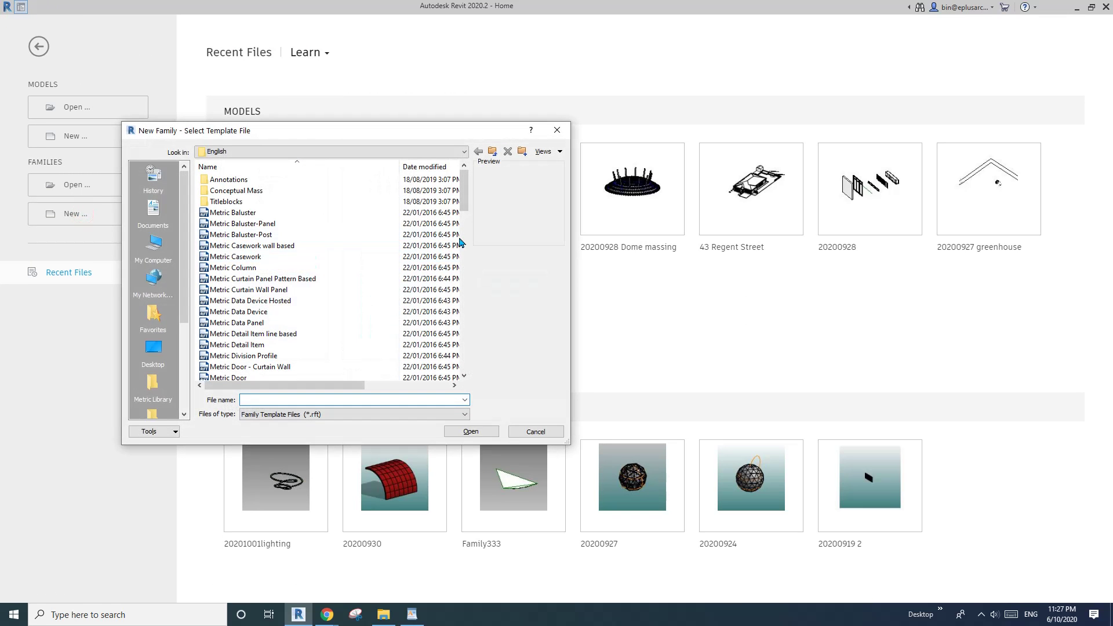
{"action": "scroll", "coordinate": [462, 242], "scroll_direction": "down", "scroll_amount": 6}
{"action": "scroll", "coordinate": [291, 335], "scroll_direction": "down", "scroll_amount": 5}
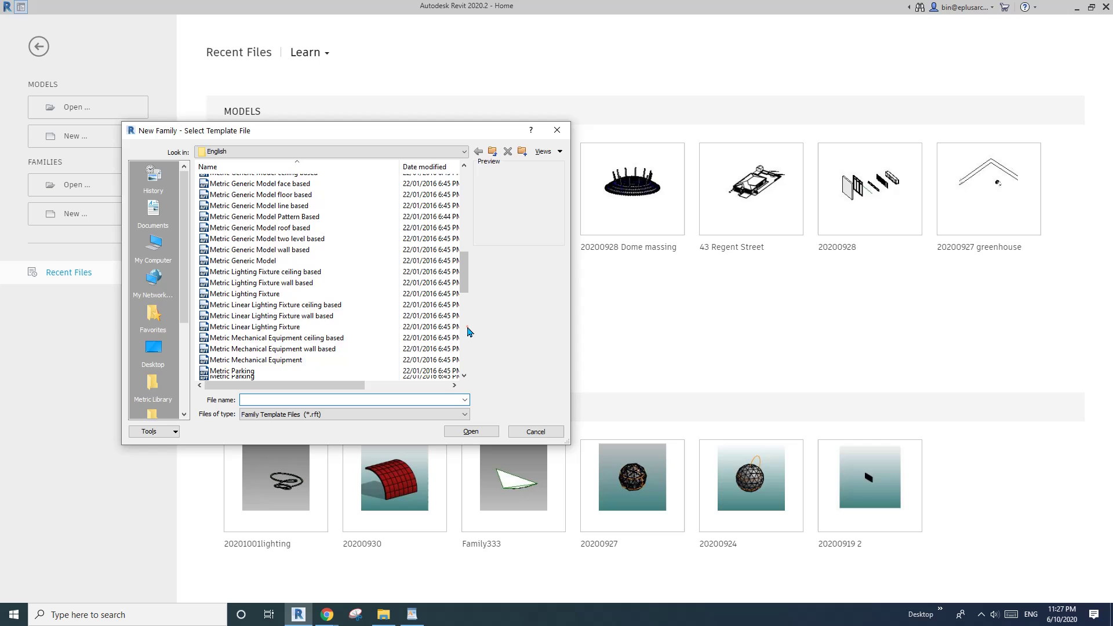
{"action": "left_click", "coordinate": [255, 235]}
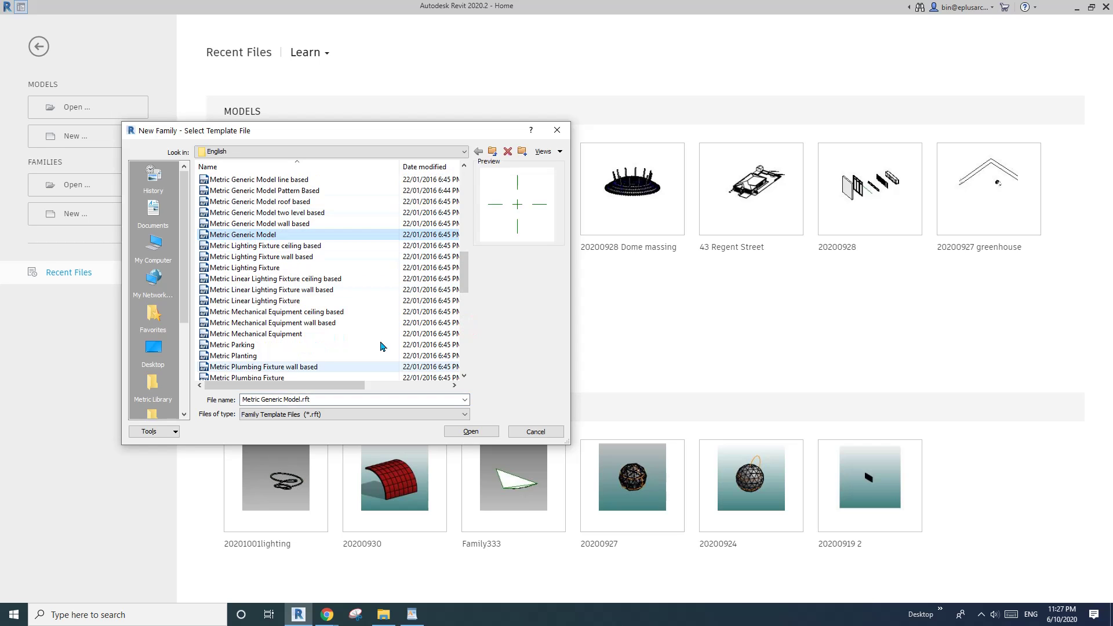
{"action": "left_click", "coordinate": [478, 433]}
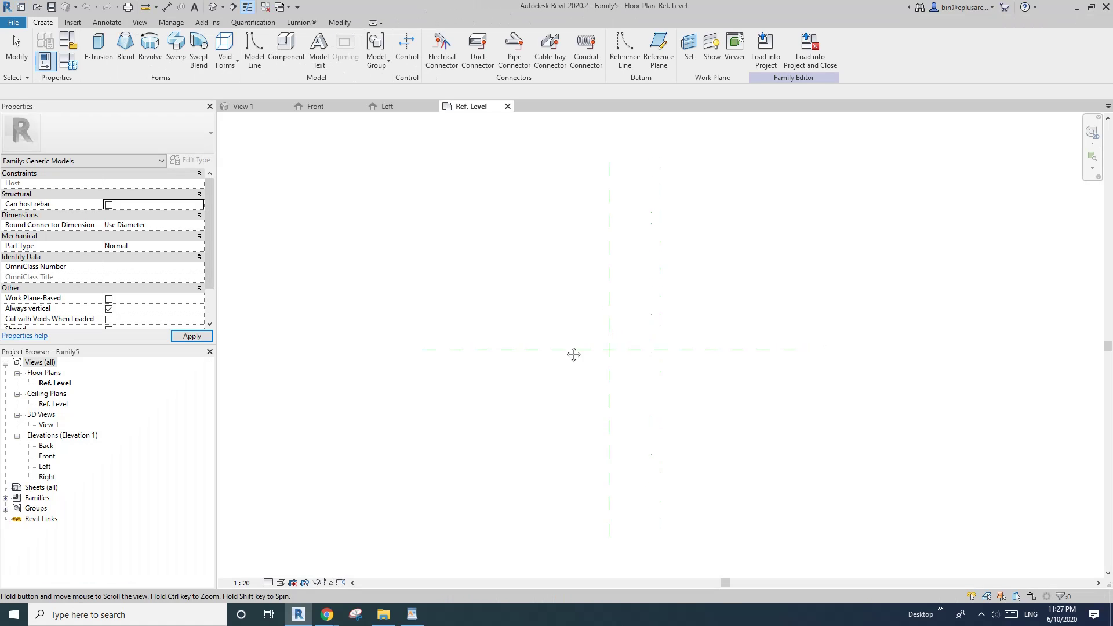
{"action": "middle_click_drag", "start_coordinate": [574, 354], "coordinate": [570, 354]}
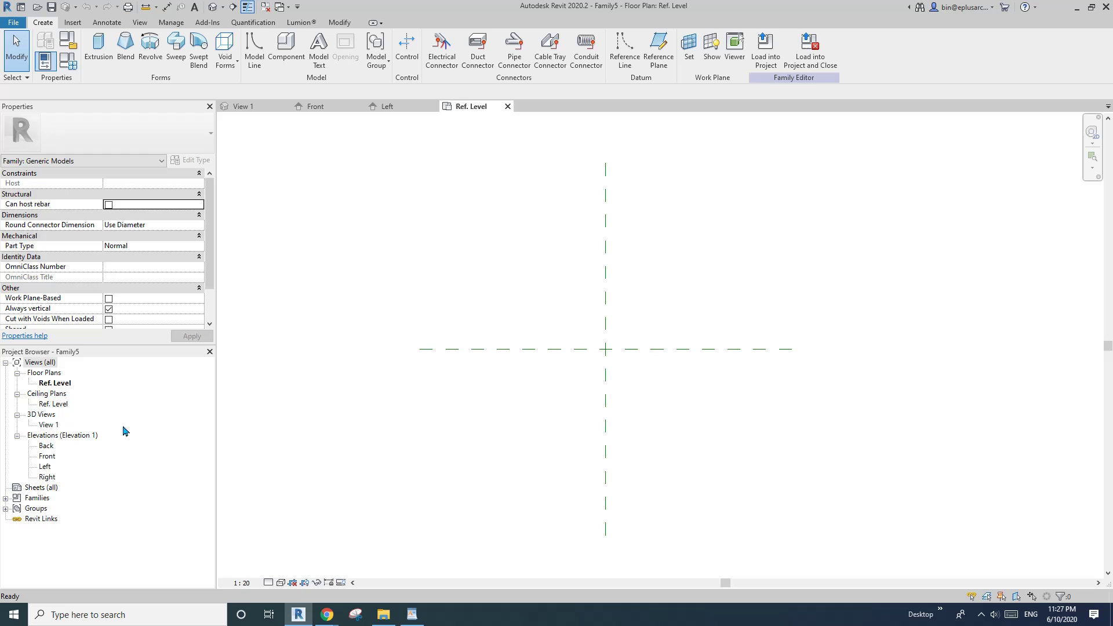
In the Ref. Level plan, draw vertical reference planes on both sides of the centre plane, the right-hand one about 520 mm away.
{"action": "double_click", "coordinate": [46, 457]}
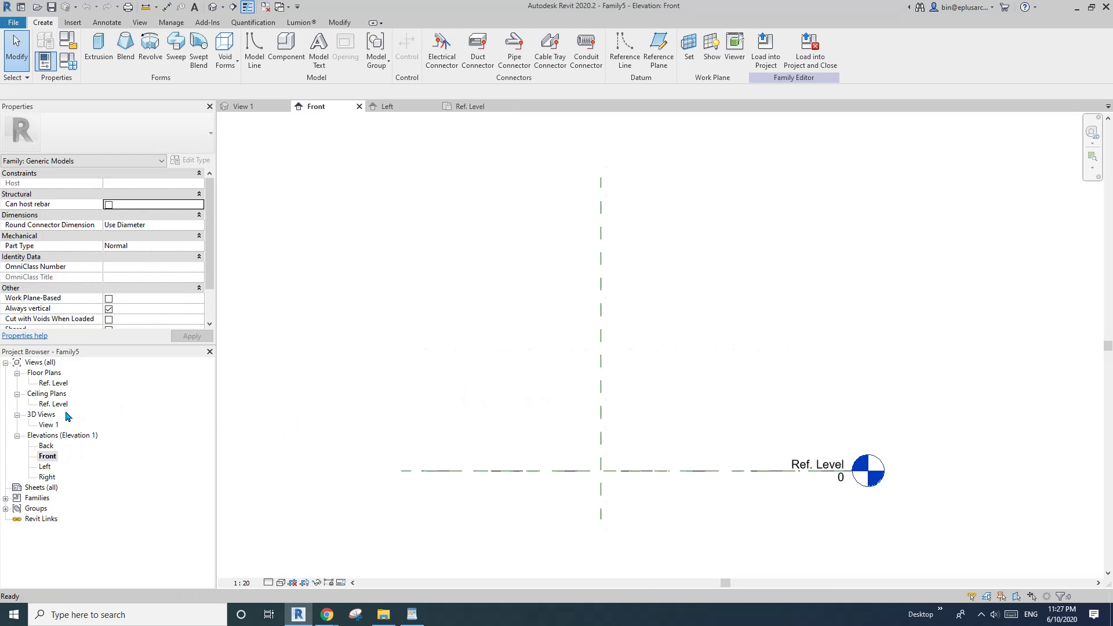
{"action": "double_click", "coordinate": [53, 383]}
{"action": "key", "text": "r"}
{"action": "key", "text": "p"}
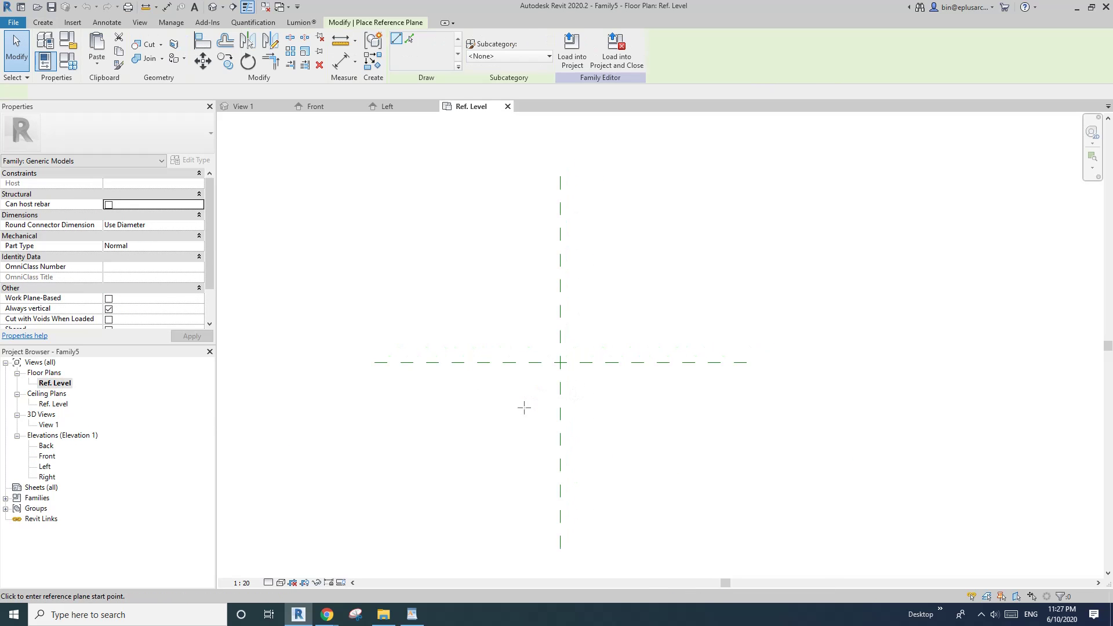
{"action": "left_click", "coordinate": [521, 409]}
{"action": "left_click", "coordinate": [520, 282]}
{"action": "left_click", "coordinate": [609, 404]}
{"action": "left_click", "coordinate": [609, 321]}
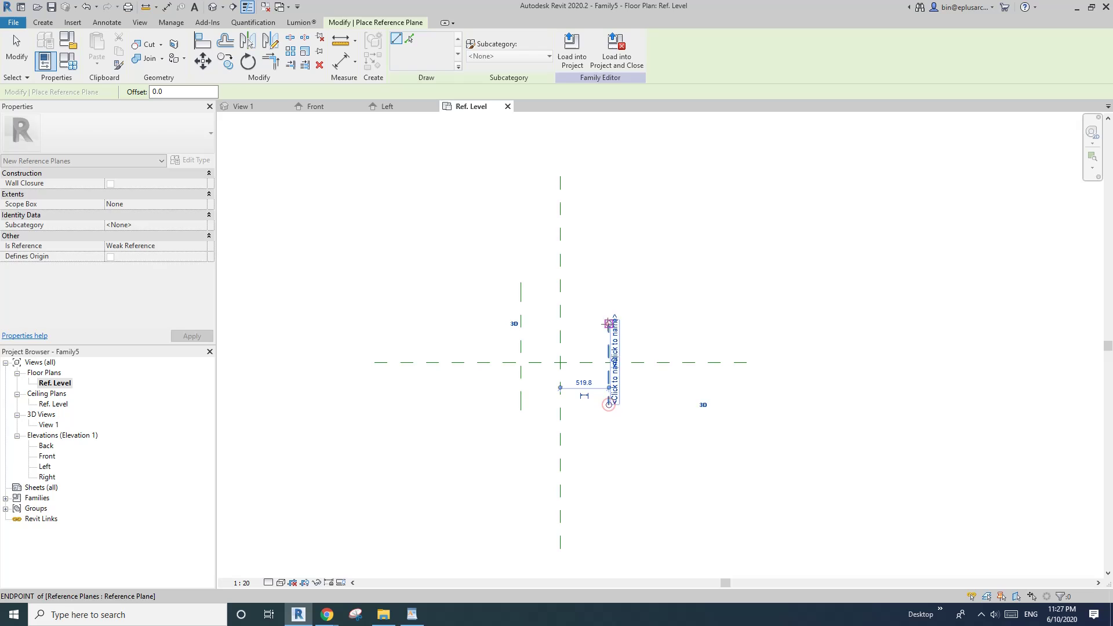
Draw two horizontal reference planes about 370 mm apart, one above and one below the centre plane.
{"action": "left_click", "coordinate": [661, 345]}
{"action": "left_click", "coordinate": [497, 345]}
{"action": "left_click", "coordinate": [495, 380]}
{"action": "left_click", "coordinate": [651, 380]}
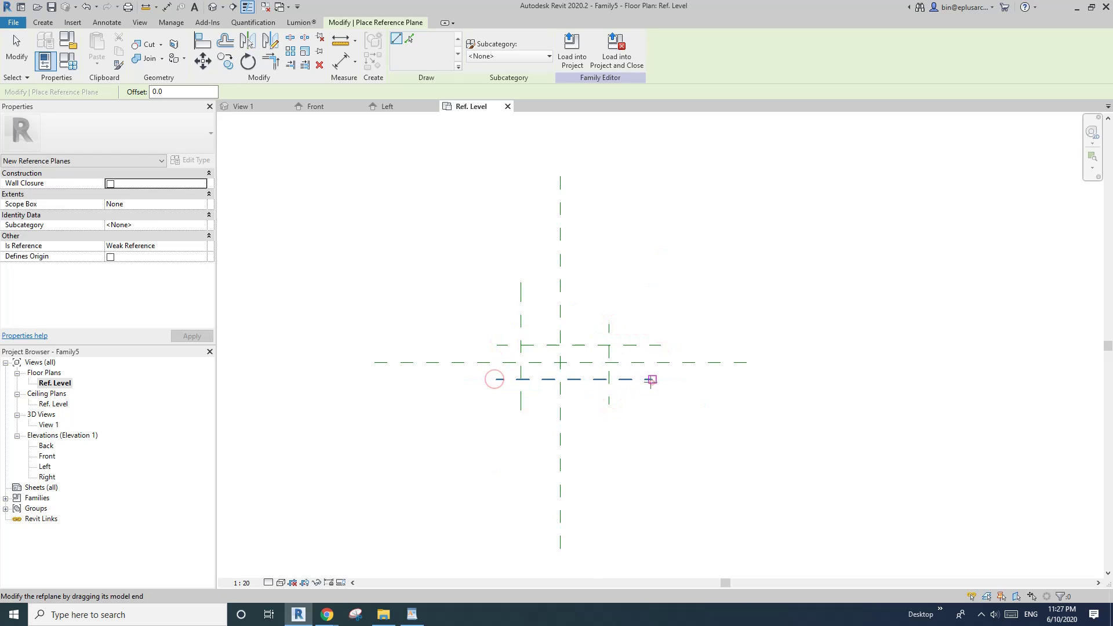
{"action": "key", "text": "Escape"}
{"action": "key", "text": "Escape"}
Dimension the three horizontal reference planes in one chain and constrain their spacing as equal.
{"action": "scroll", "coordinate": [638, 380], "scroll_direction": "up", "scroll_amount": 1}
{"action": "middle_click_drag", "start_coordinate": [627, 381], "coordinate": [621, 388]}
{"action": "key", "text": "d"}
{"action": "key", "text": "i"}
{"action": "left_click", "coordinate": [645, 348]}
{"action": "left_click", "coordinate": [644, 365]}
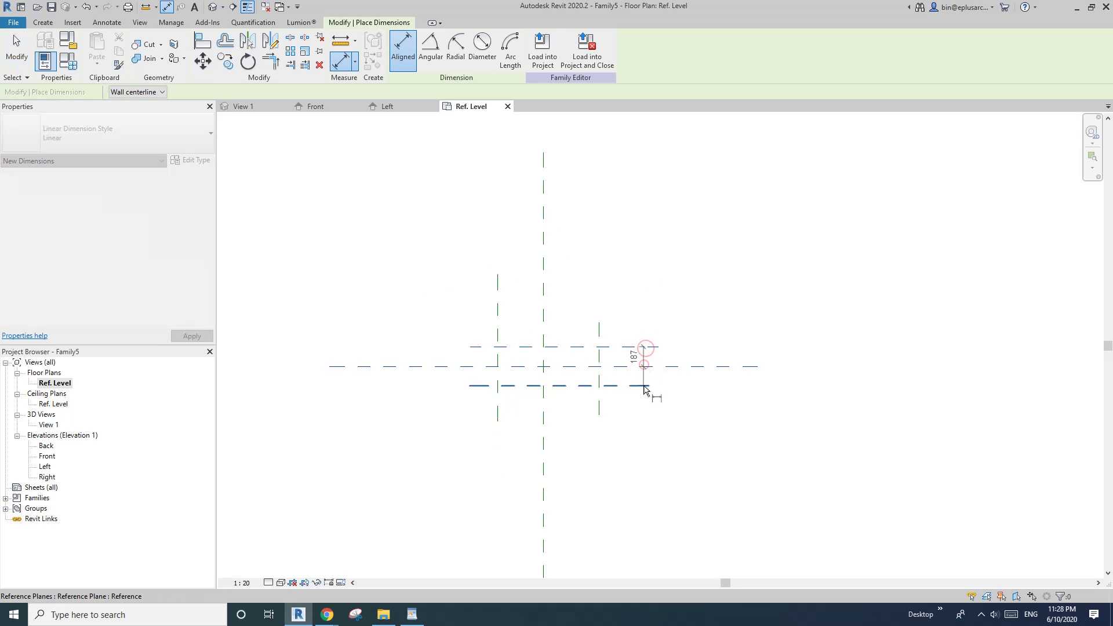
{"action": "left_click", "coordinate": [643, 386]}
{"action": "left_click", "coordinate": [676, 374]}
{"action": "scroll", "coordinate": [679, 374], "scroll_direction": "up", "scroll_amount": 1}
{"action": "left_click", "coordinate": [642, 367]}
Add an overall aligned dimension between the two outer horizontal reference planes.
{"action": "left_click", "coordinate": [632, 342]}
{"action": "left_click", "coordinate": [634, 389]}
{"action": "left_click", "coordinate": [706, 380]}
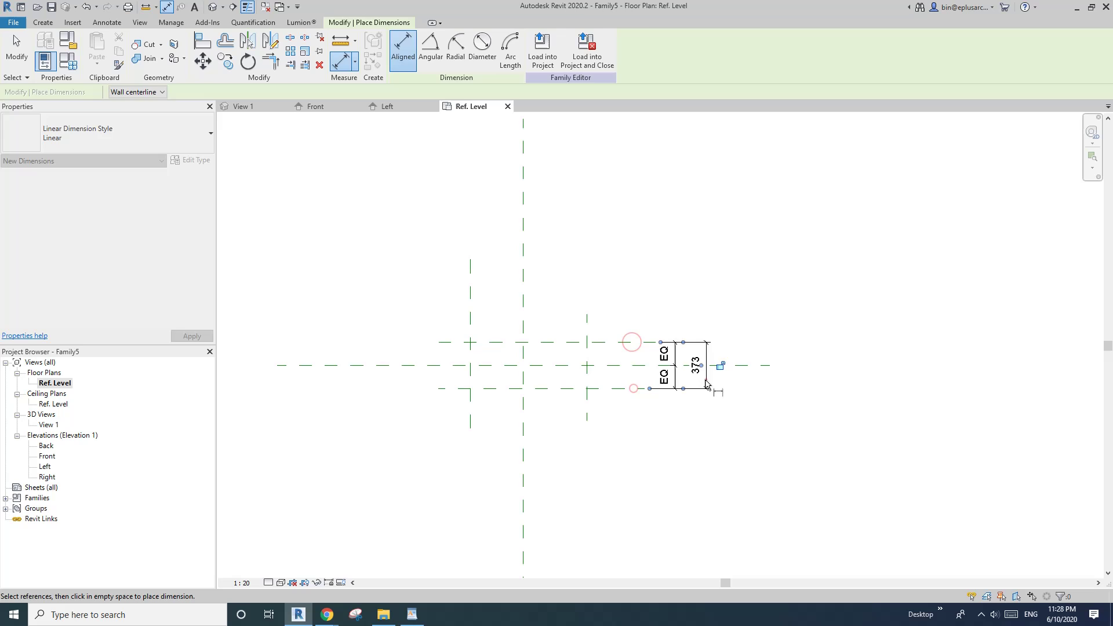
{"action": "left_click", "coordinate": [707, 384]}
{"action": "key", "text": "Escape"}
{"action": "key", "text": "Escape"}
Label the overall dimension between the horizontal planes with a new type parameter named TH.
{"action": "left_click", "coordinate": [696, 365]}
{"action": "left_click", "coordinate": [514, 48]}
{"action": "type", "text": "T"}
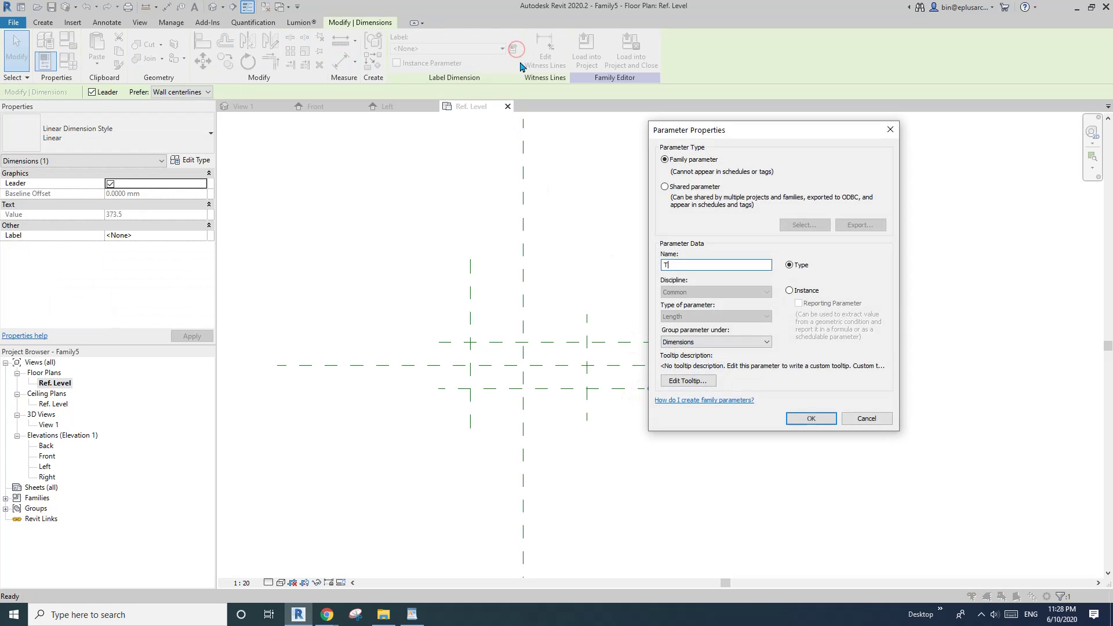
{"action": "type", "text": "H"}
{"action": "left_click", "coordinate": [811, 418]}
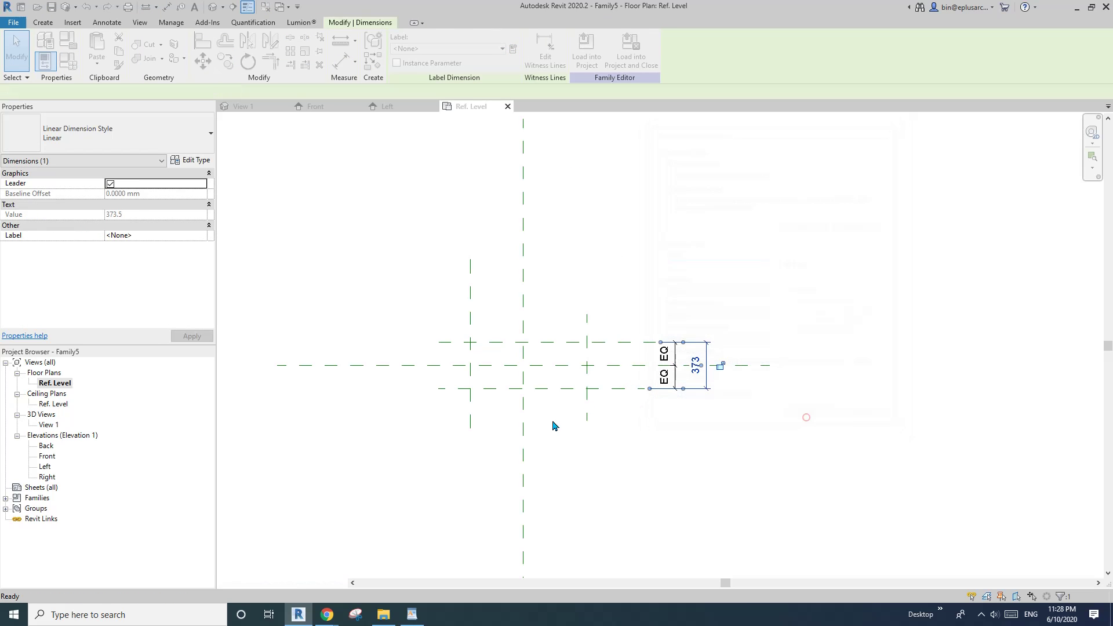
Dimension the three vertical reference planes in one chain and constrain their spacing as equal.
{"action": "key", "text": "d"}
{"action": "key", "text": "i"}
{"action": "left_click", "coordinate": [525, 321]}
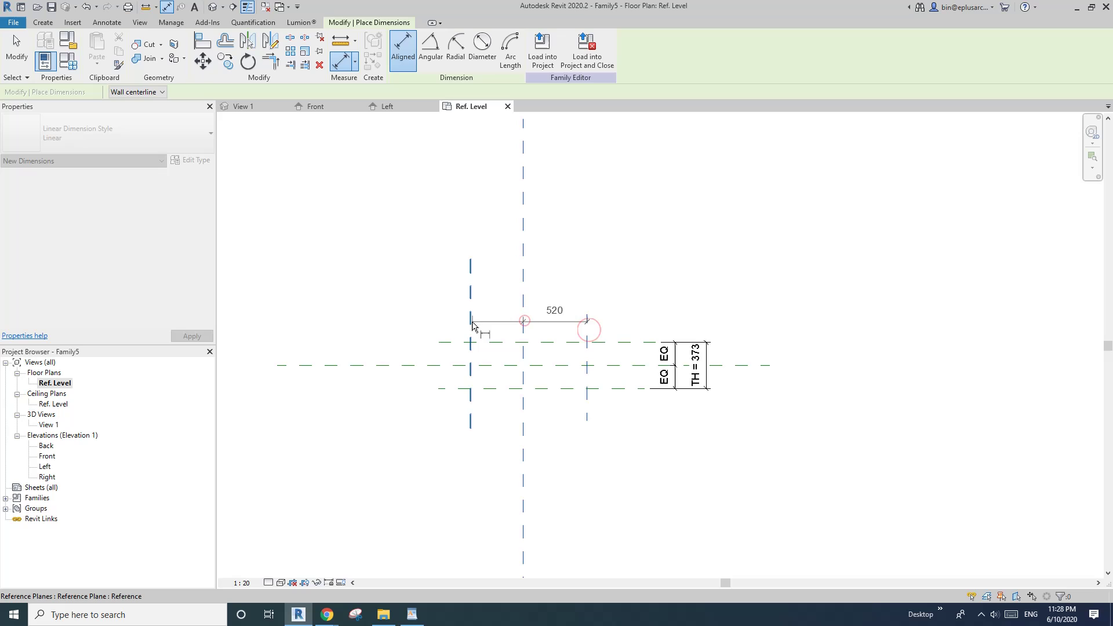
{"action": "left_click", "coordinate": [471, 322]}
{"action": "left_click", "coordinate": [492, 288]}
{"action": "left_click", "coordinate": [529, 259]}
Dimension the overall distance between the outer vertical planes and label it with a new type parameter named W.
{"action": "left_click", "coordinate": [588, 329]}
{"action": "left_click", "coordinate": [588, 332]}
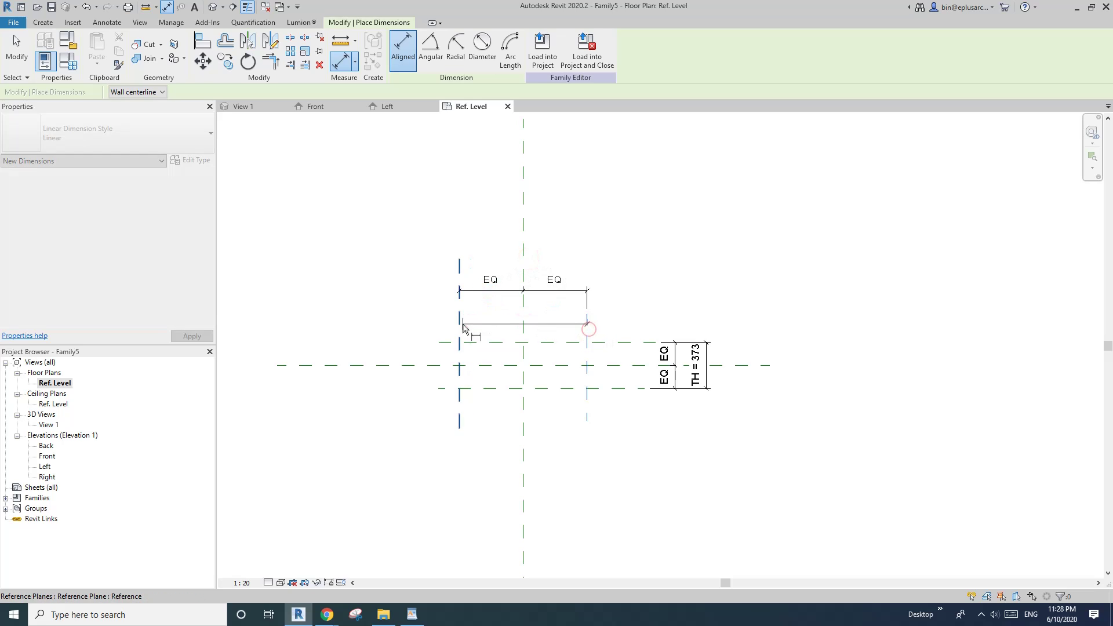
{"action": "left_click", "coordinate": [460, 323]}
{"action": "left_click", "coordinate": [509, 239]}
{"action": "key", "text": "Escape"}
{"action": "left_click", "coordinate": [513, 48]}
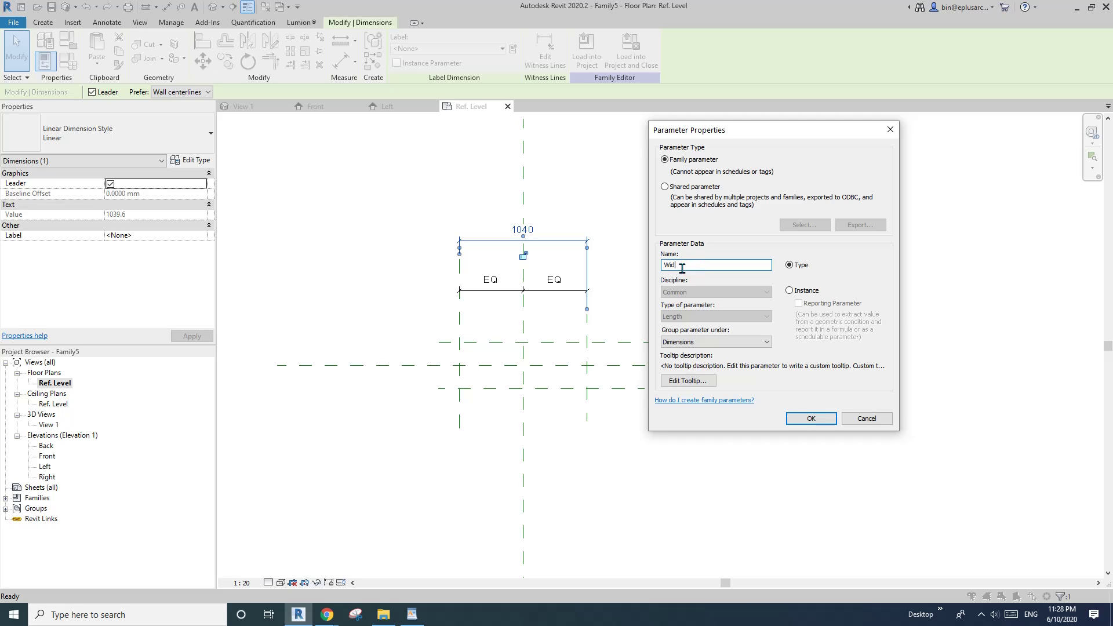
{"action": "left_click", "coordinate": [809, 419]}
{"action": "key", "text": "Escape"}
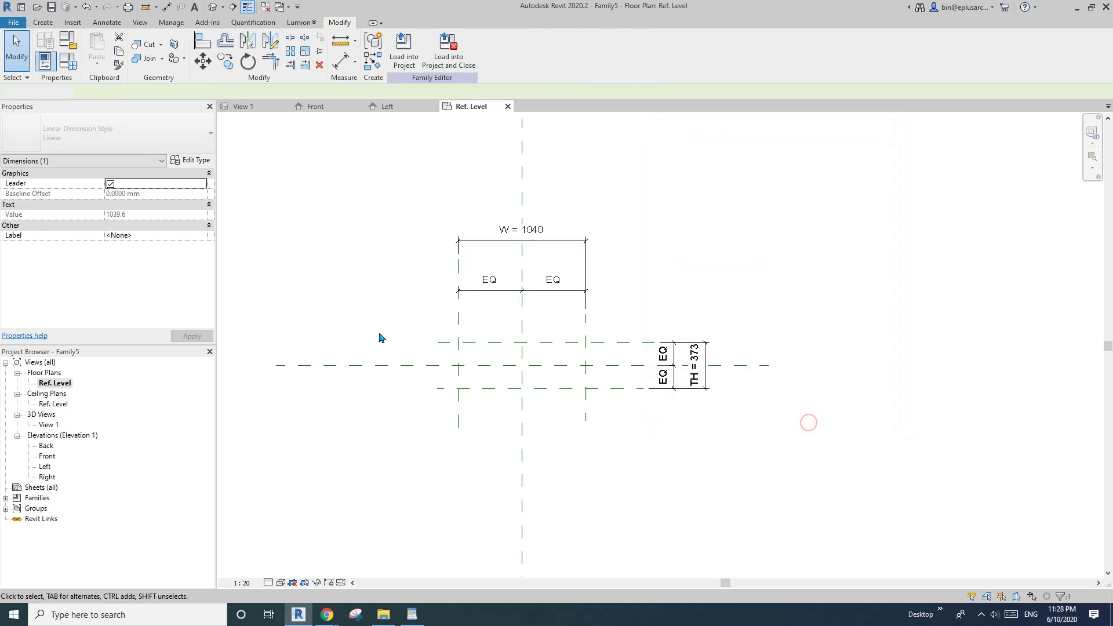
In the Front elevation, draw a horizontal reference plane about 1057 mm above the Ref. Level, crossing the vertical planes.
{"action": "left_click", "coordinate": [52, 457]}
{"action": "double_click", "coordinate": [51, 457]}
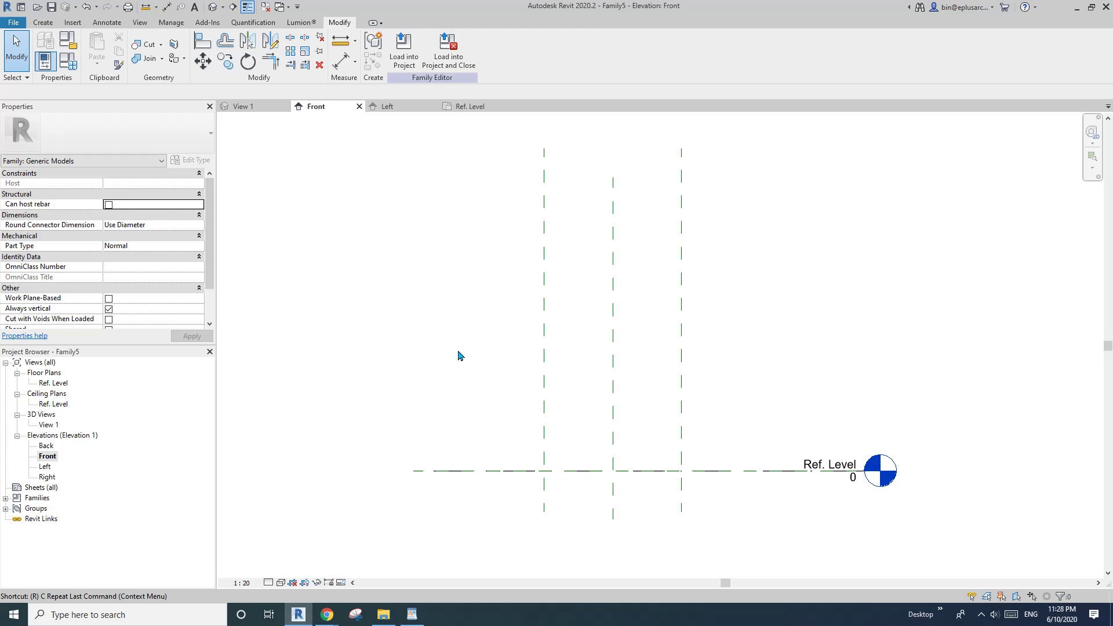
{"action": "key", "text": "r"}
{"action": "key", "text": "p"}
{"action": "left_click", "coordinate": [731, 331]}
{"action": "left_click", "coordinate": [520, 333]}
Add an aligned dimension between the upper horizontal reference plane and the Ref. Level.
{"action": "key", "text": "d"}
{"action": "key", "text": "i"}
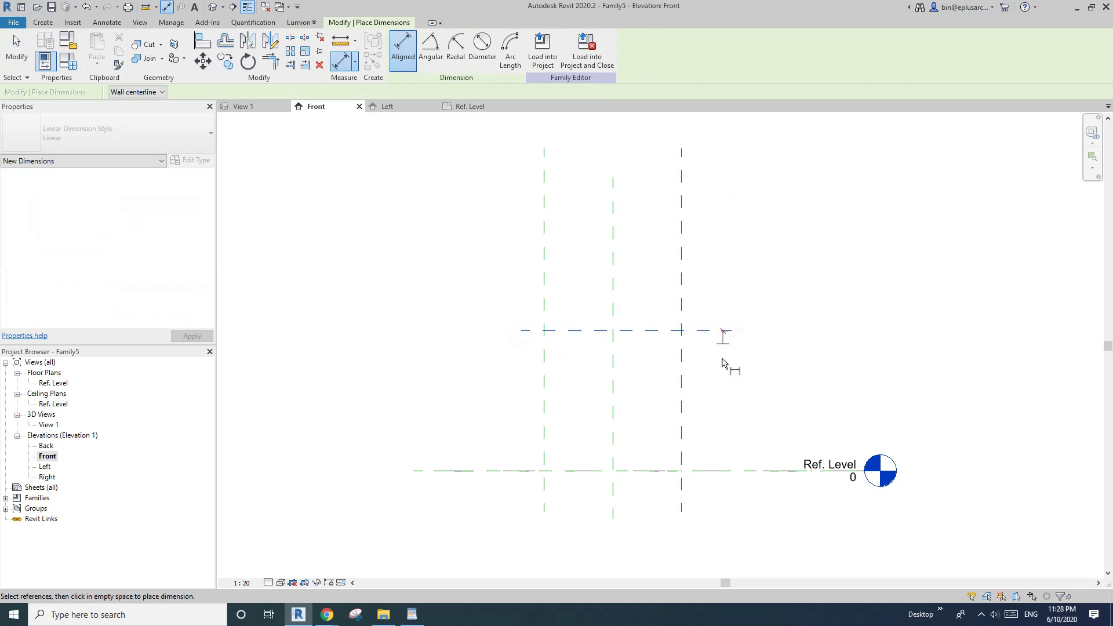
{"action": "left_click", "coordinate": [723, 331]}
{"action": "left_click", "coordinate": [729, 472]}
{"action": "left_click", "coordinate": [724, 419]}
{"action": "key", "text": "Escape"}
Label the vertical height dimension with a new type parameter named H.
{"action": "left_click", "coordinate": [726, 359]}
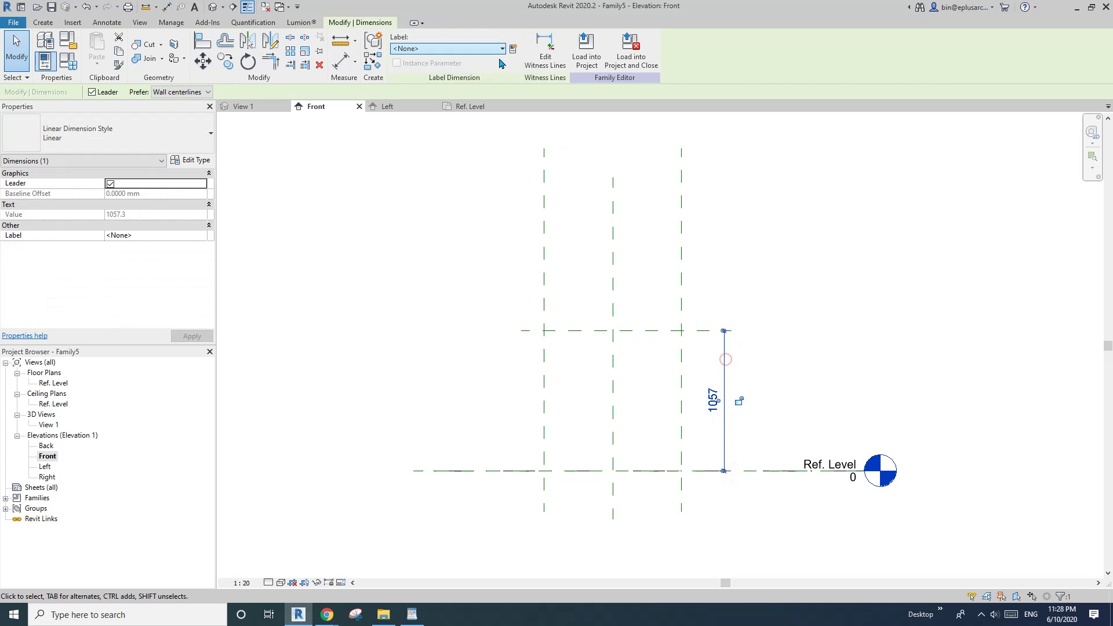
{"action": "left_click", "coordinate": [516, 49]}
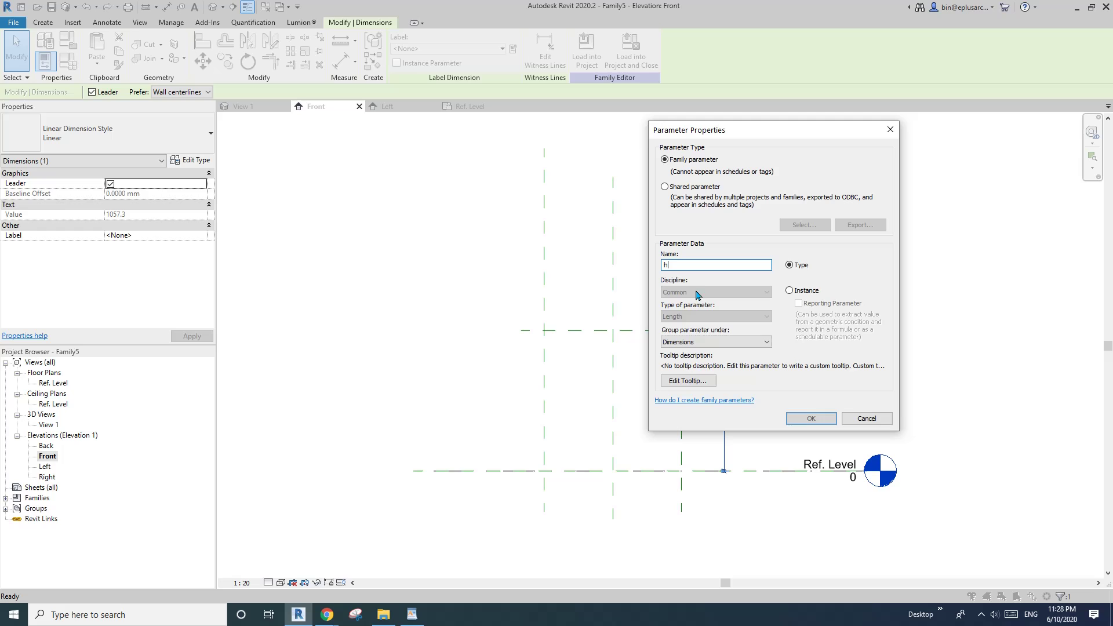
{"action": "left_click", "coordinate": [812, 419]}
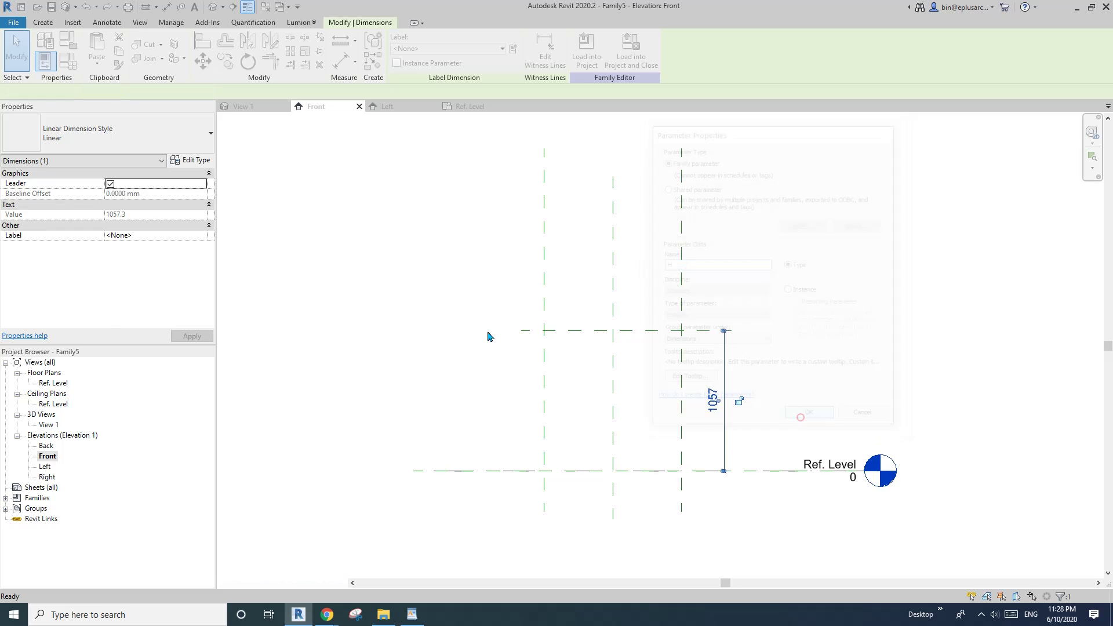
{"action": "key", "text": "Escape"}
{"action": "middle_click_drag", "start_coordinate": [419, 297], "coordinate": [358, 269]}
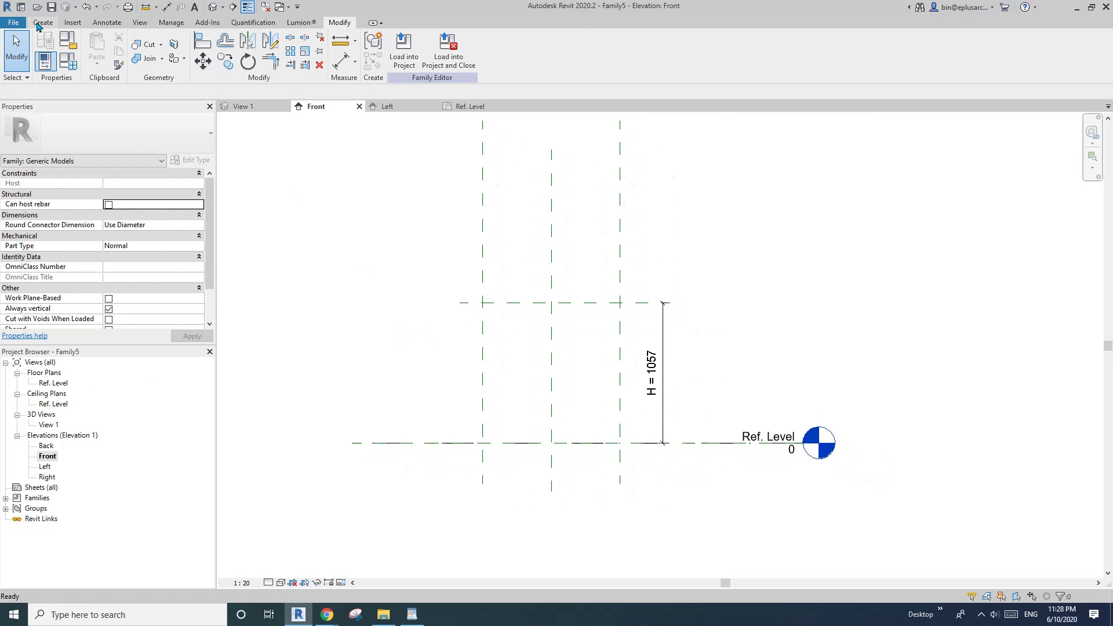
Sketch a rectangular extrusion profile in the Front elevation between the outer vertical planes, from Ref. Level to the upper plane, locking its edges.
{"action": "left_click", "coordinate": [43, 22]}
{"action": "left_click", "coordinate": [97, 51]}
{"action": "left_click", "coordinate": [435, 38]}
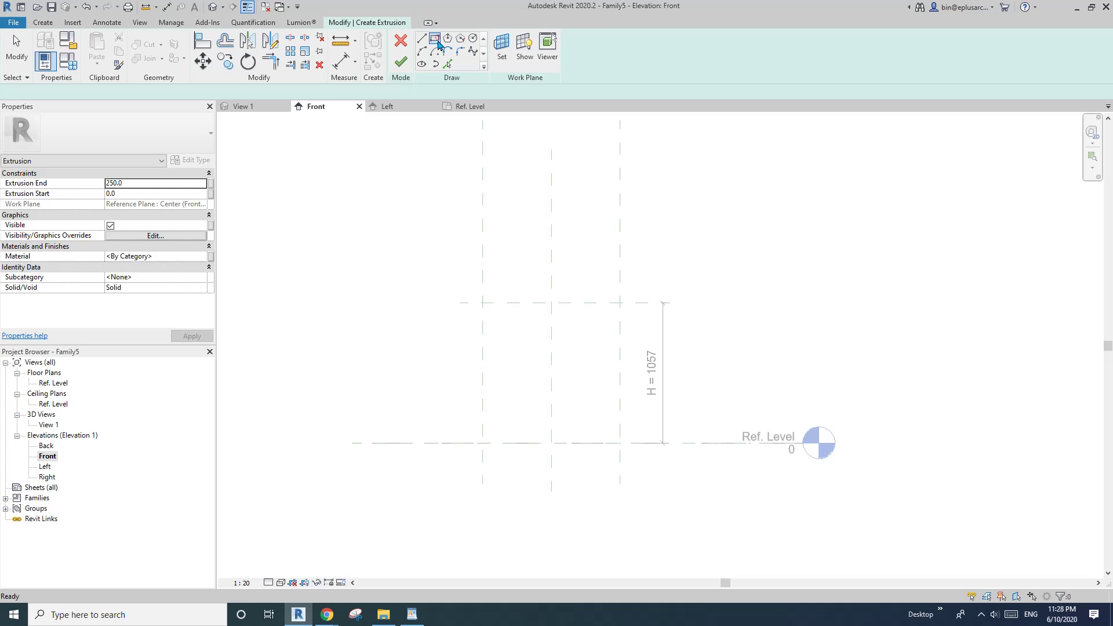
{"action": "left_click", "coordinate": [483, 302]}
{"action": "left_click", "coordinate": [620, 443]}
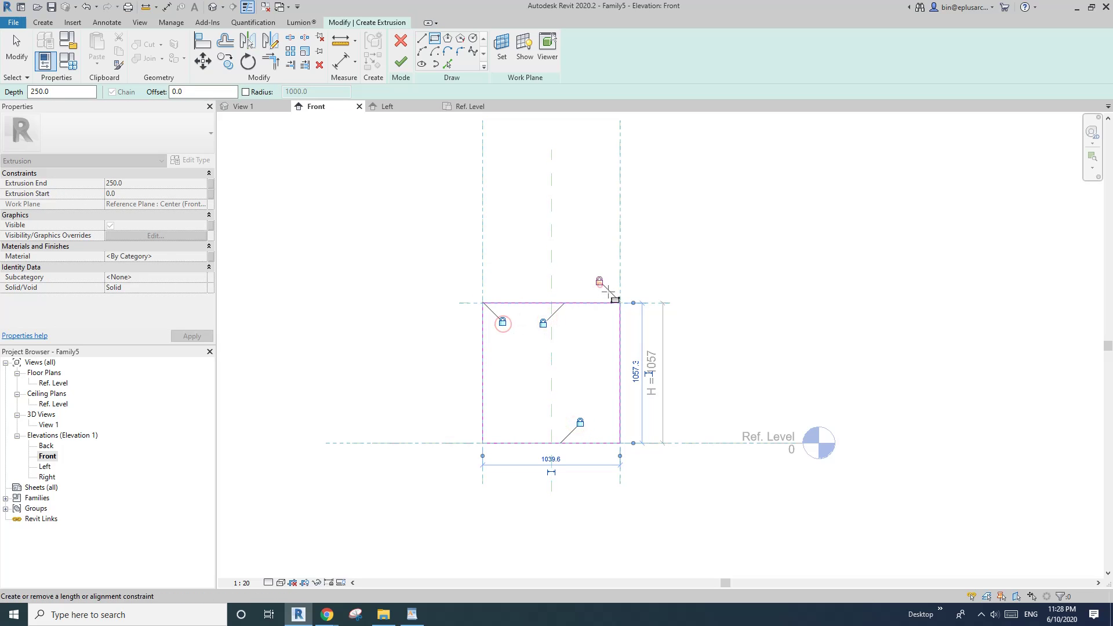
{"action": "key", "text": "Escape"}
Finish the extrusion and, in the Ref. Level plan, stretch its front and back faces to the thickness reference planes and lock them.
{"action": "double_click", "coordinate": [47, 383]}
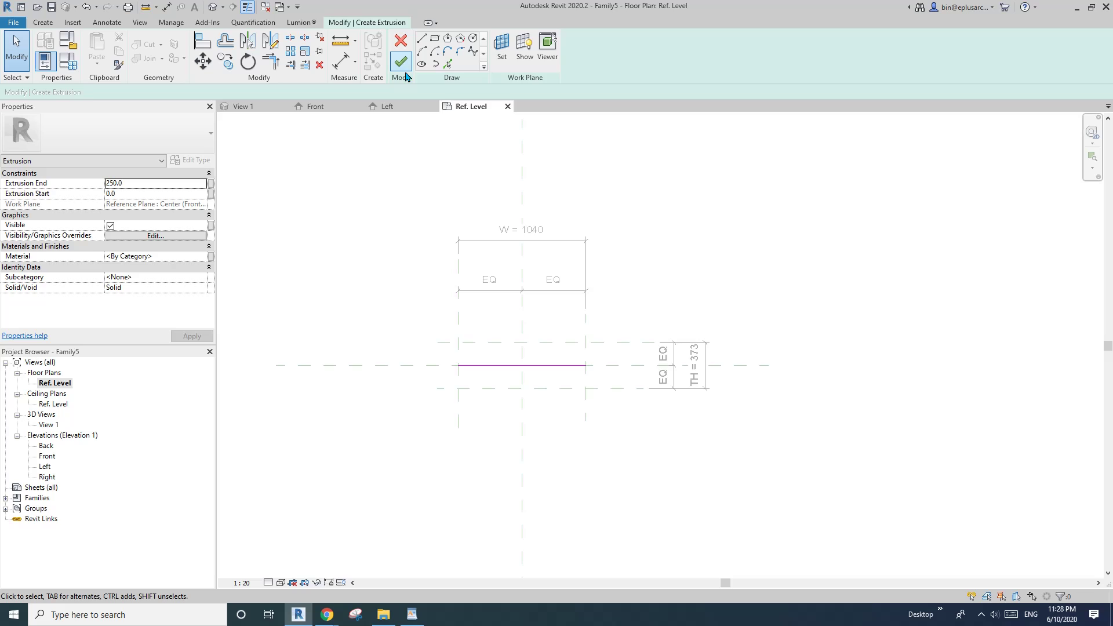
{"action": "left_click", "coordinate": [406, 70]}
{"action": "scroll", "coordinate": [480, 310], "scroll_direction": "up", "scroll_amount": 1}
{"action": "left_click_drag", "start_coordinate": [531, 372], "coordinate": [534, 348]}
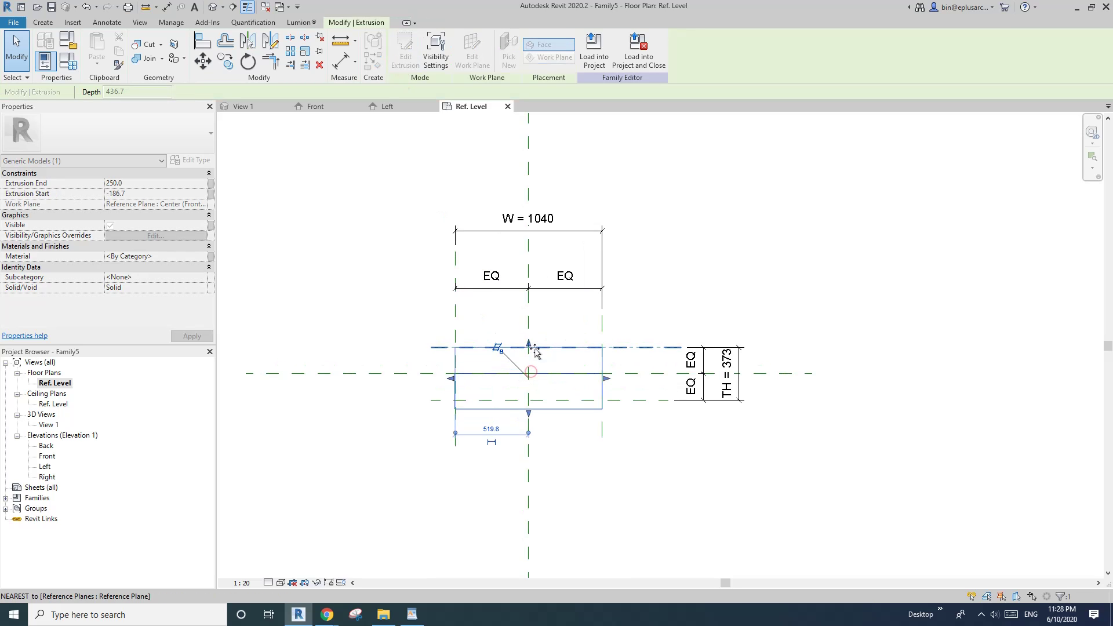
{"action": "left_click_drag", "start_coordinate": [529, 412], "coordinate": [568, 402]}
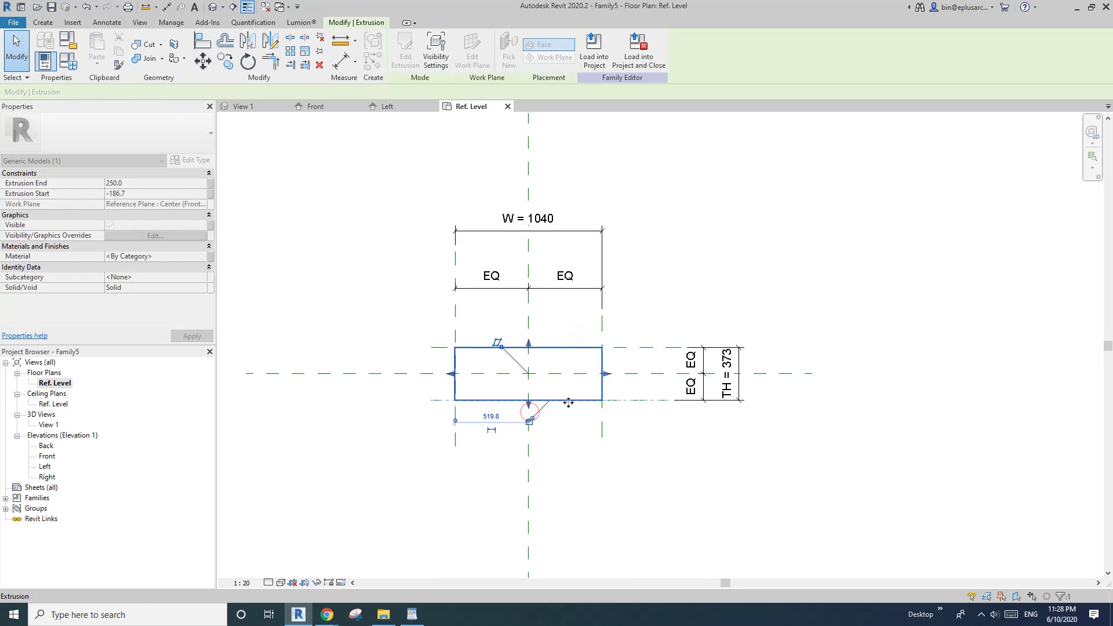
{"action": "left_click", "coordinate": [529, 423]}
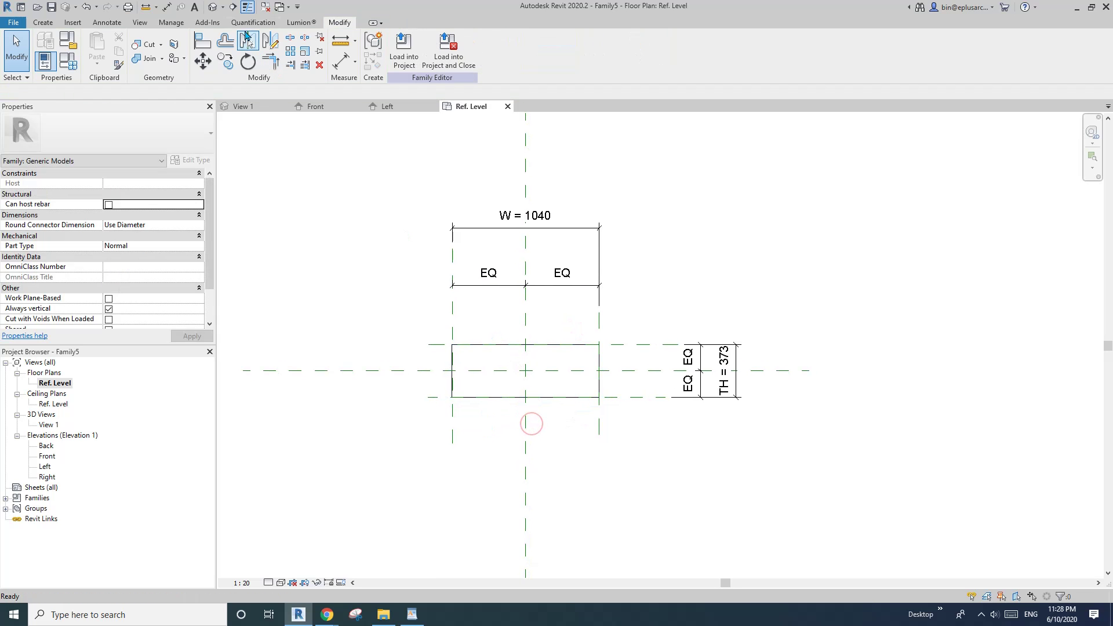
Open the default 3D view and set the family parameter H to 2400, applying the change.
{"action": "left_click", "coordinate": [214, 7]}
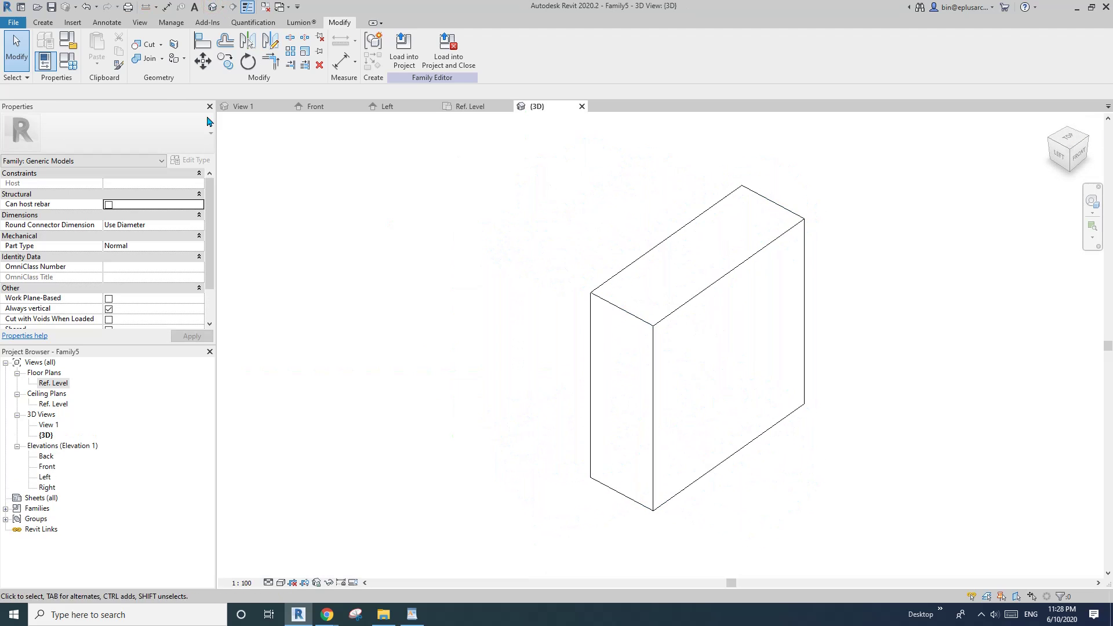
{"action": "left_click", "coordinate": [69, 62]}
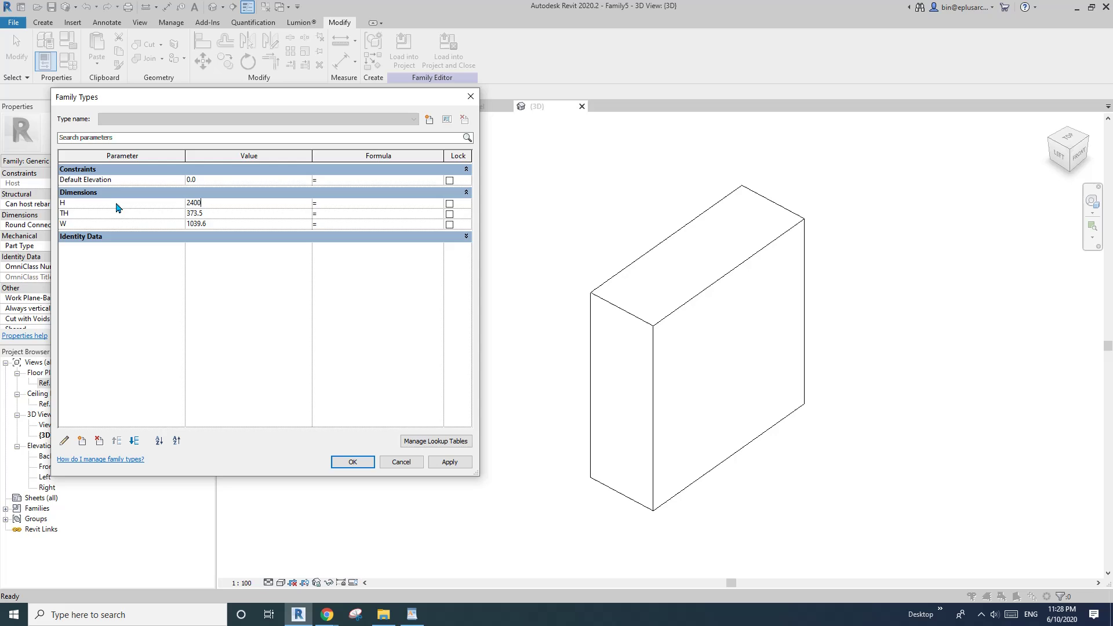
{"action": "left_click", "coordinate": [452, 464]}
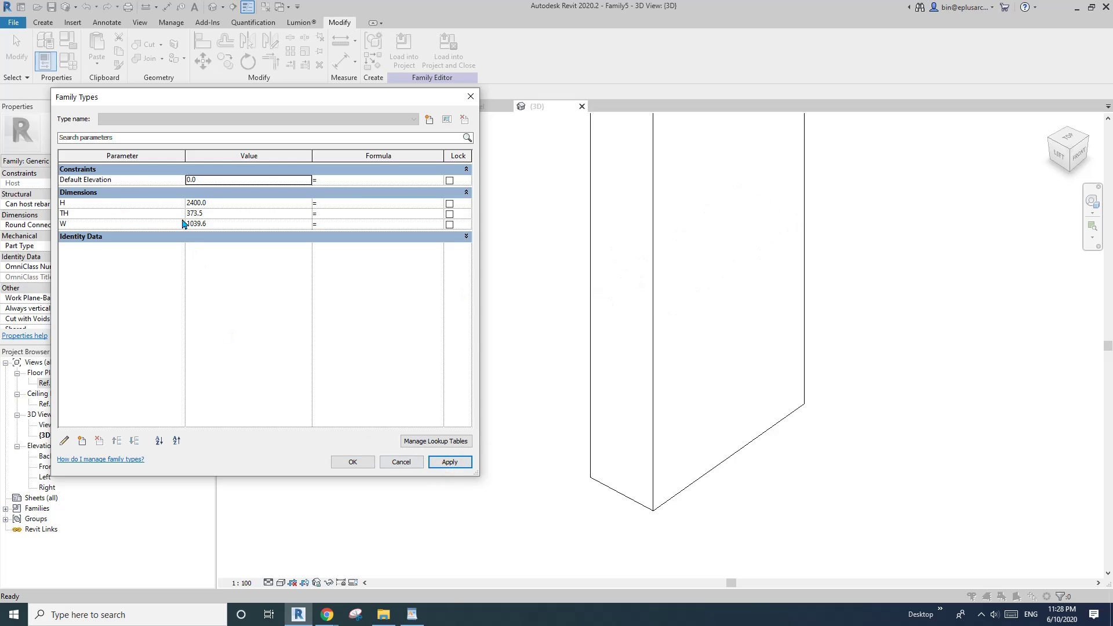
Set the family parameters TH to 45 and W to 900, and accept the family types.
{"action": "left_click", "coordinate": [226, 214]}
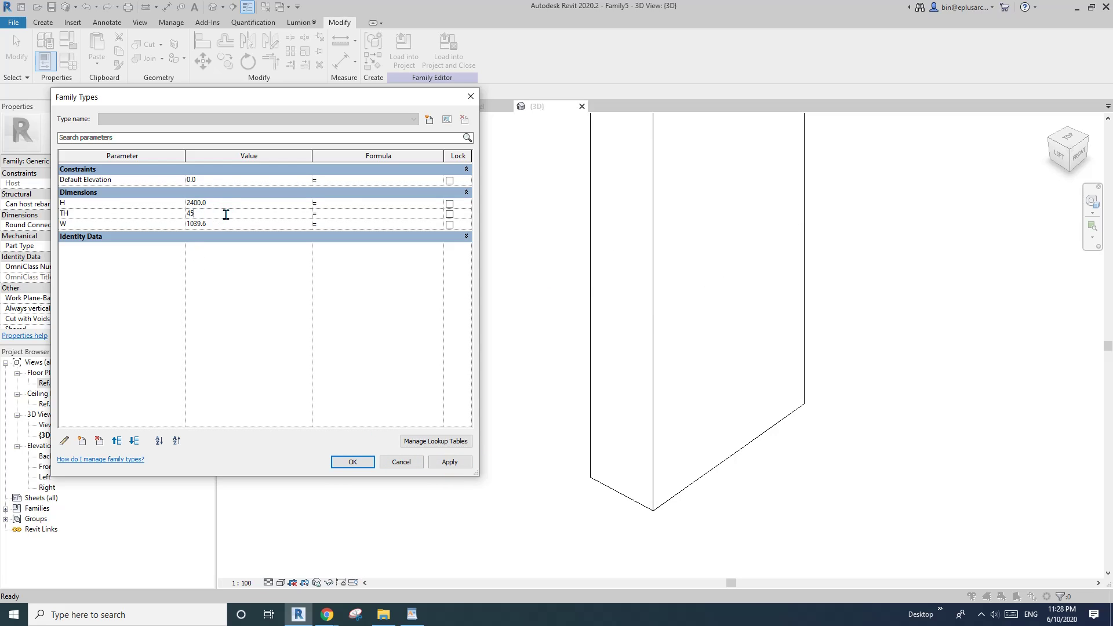
{"action": "left_click", "coordinate": [451, 462]}
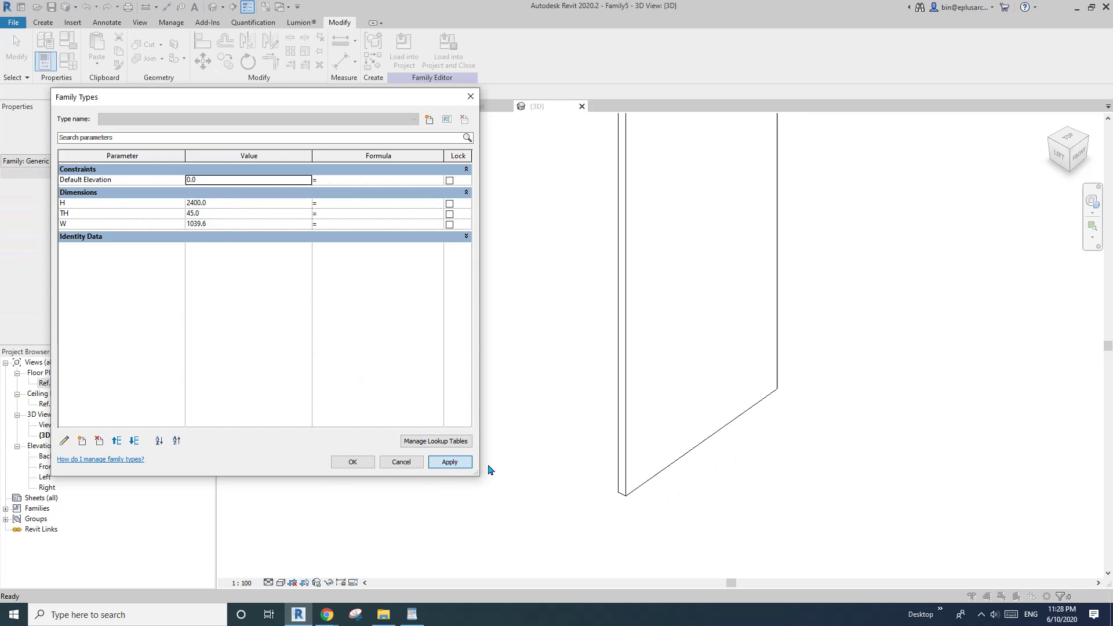
{"action": "left_click", "coordinate": [223, 225]}
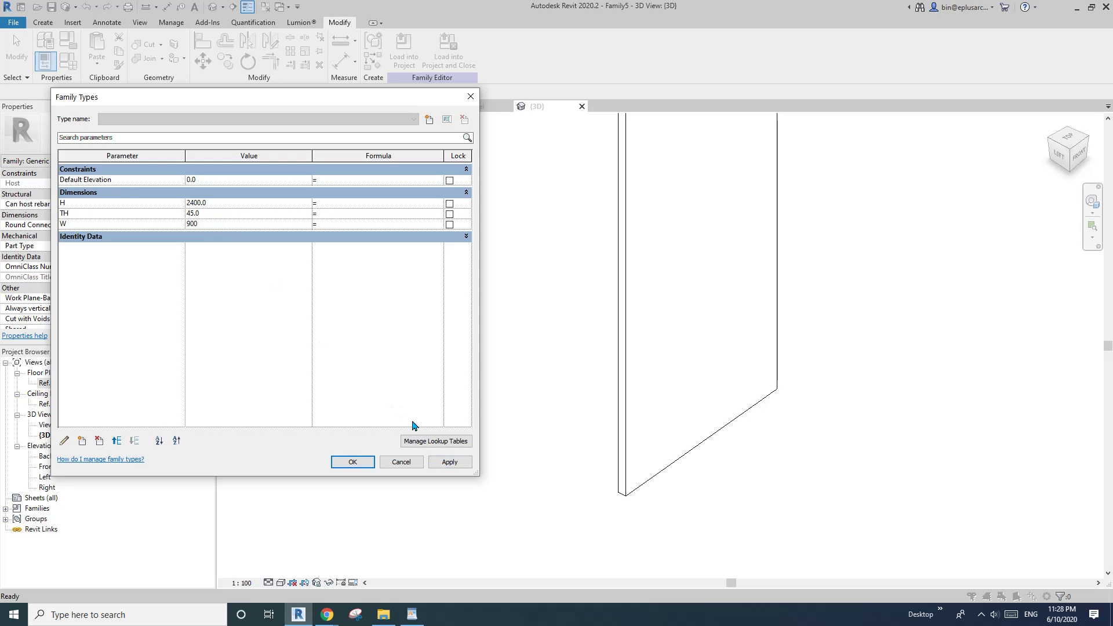
{"action": "type", "text": "900.0"}
{"action": "left_click", "coordinate": [450, 463]}
{"action": "left_click", "coordinate": [352, 463]}
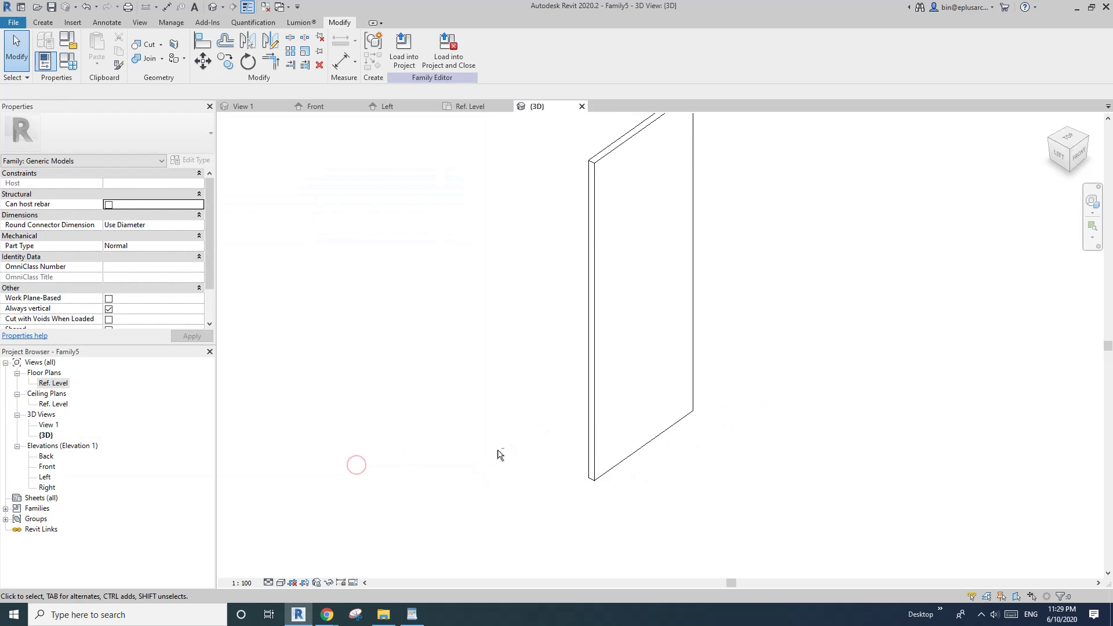
Deselect the panel and close all inactive views, keeping only the 3D view open.
{"action": "left_click", "coordinate": [566, 343]}
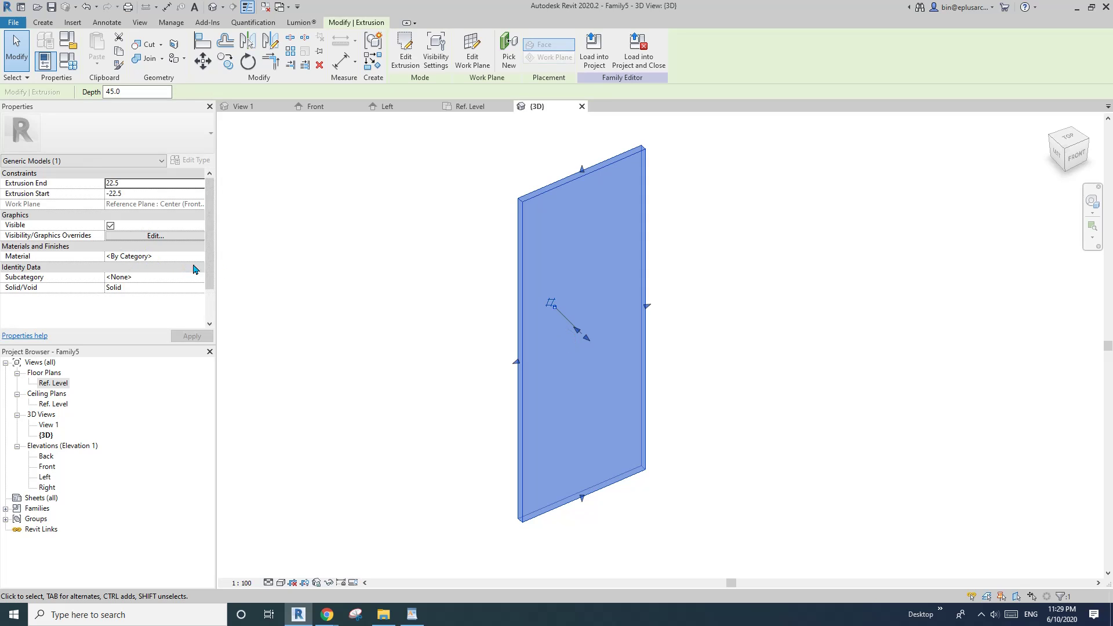
{"action": "left_click", "coordinate": [385, 286]}
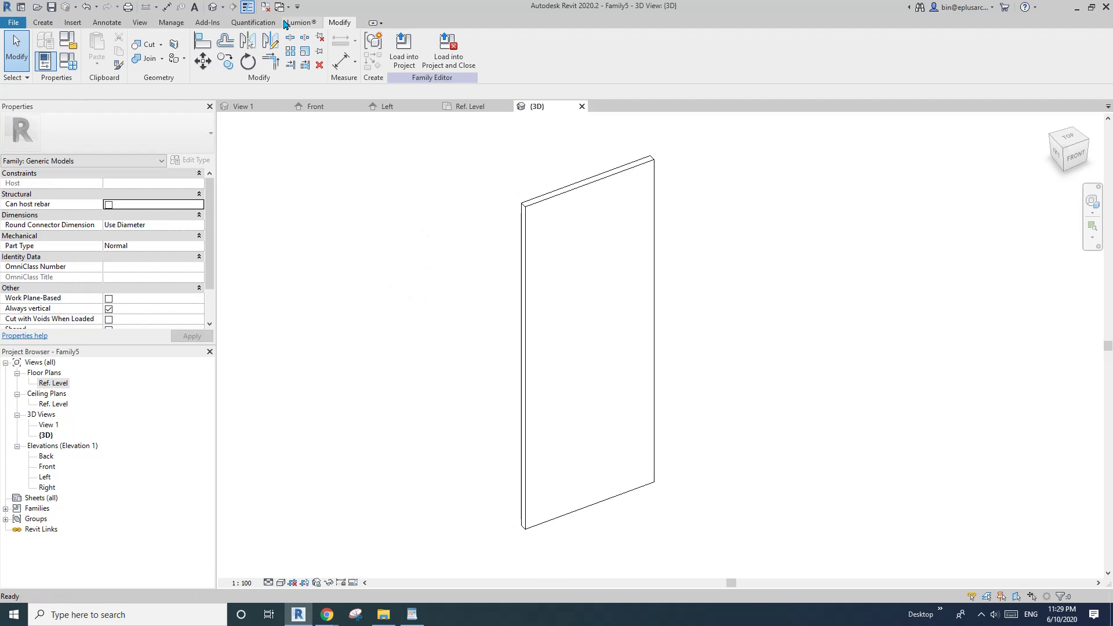
{"action": "left_click", "coordinate": [265, 6]}
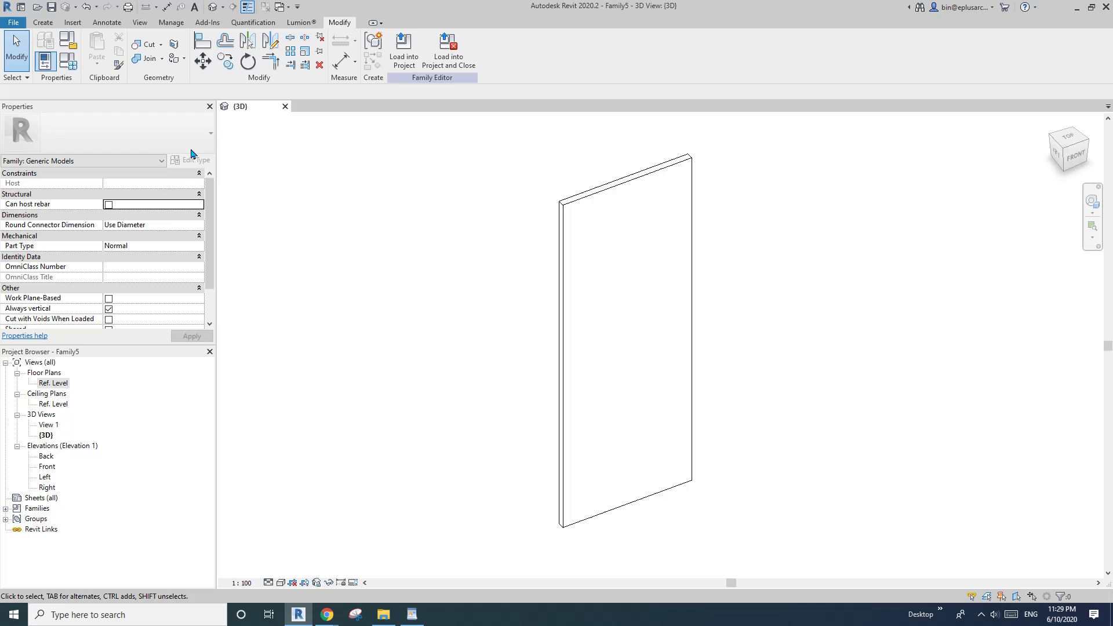
{"action": "middle_click_drag", "start_coordinate": [591, 265], "coordinate": [589, 267]}
{"action": "middle_click_drag", "start_coordinate": [300, 218], "coordinate": [290, 211]}
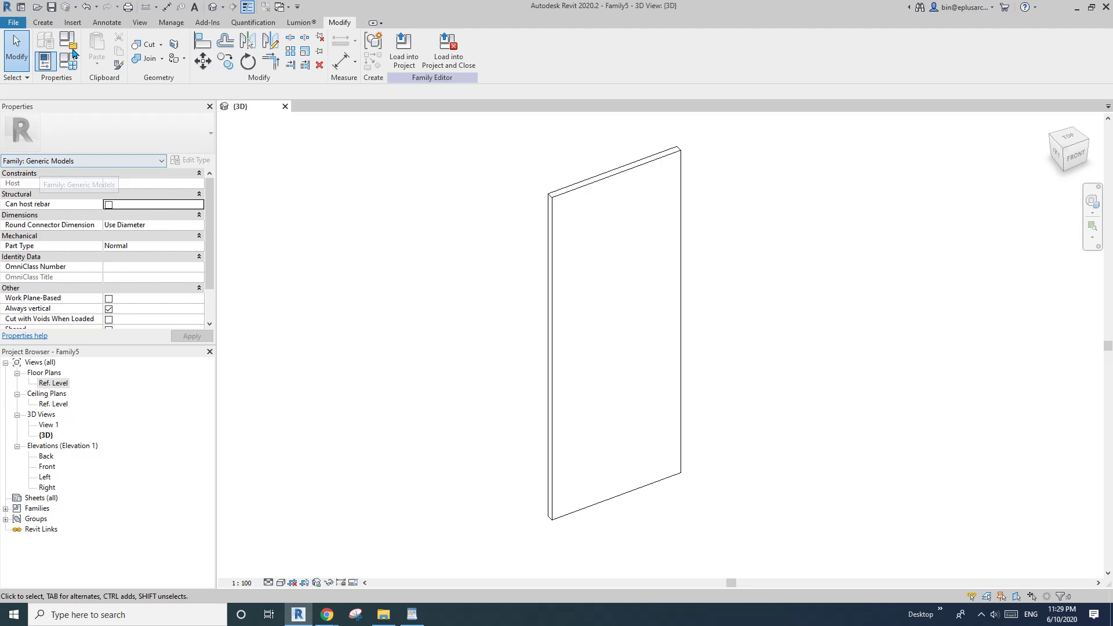
Change the family category from Generic Models to Doors.
{"action": "left_click", "coordinate": [68, 41]}
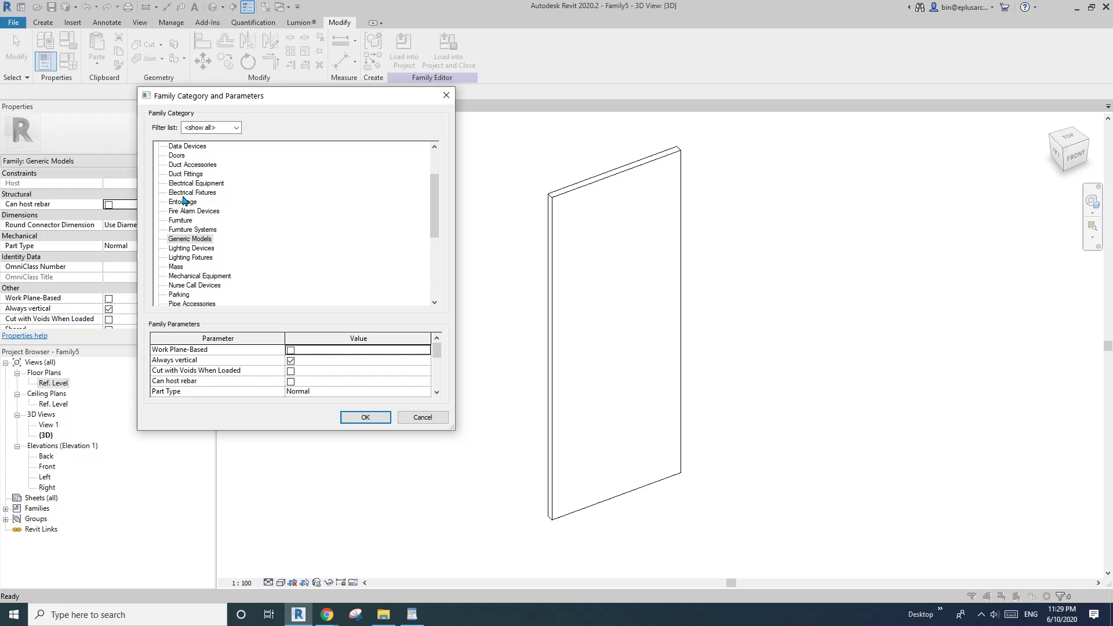
{"action": "left_click", "coordinate": [178, 155]}
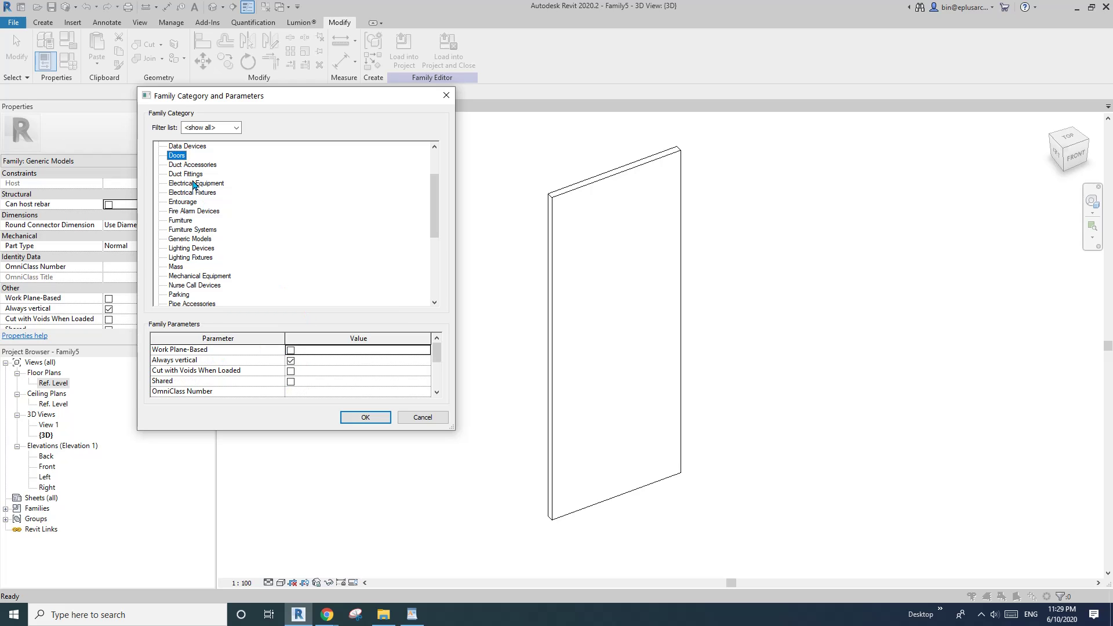
{"action": "left_click", "coordinate": [365, 417]}
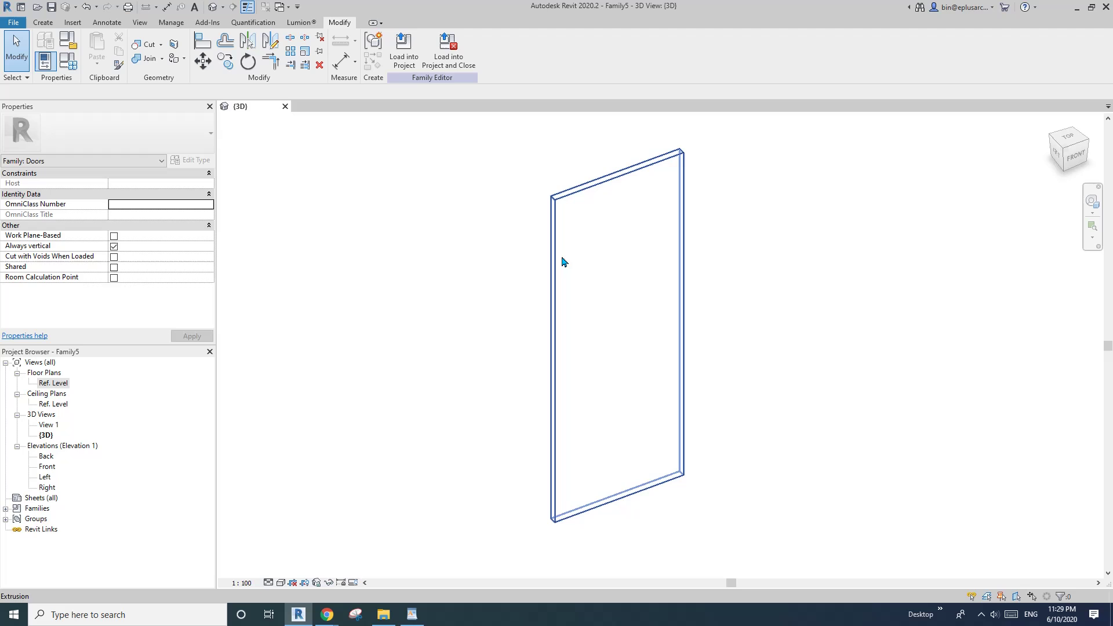
Open the Ref. Level plan and examine the built-in door parameters Height, Rough Height, Rough Width, Thickness and Width in Family Types.
{"action": "double_click", "coordinate": [53, 383]}
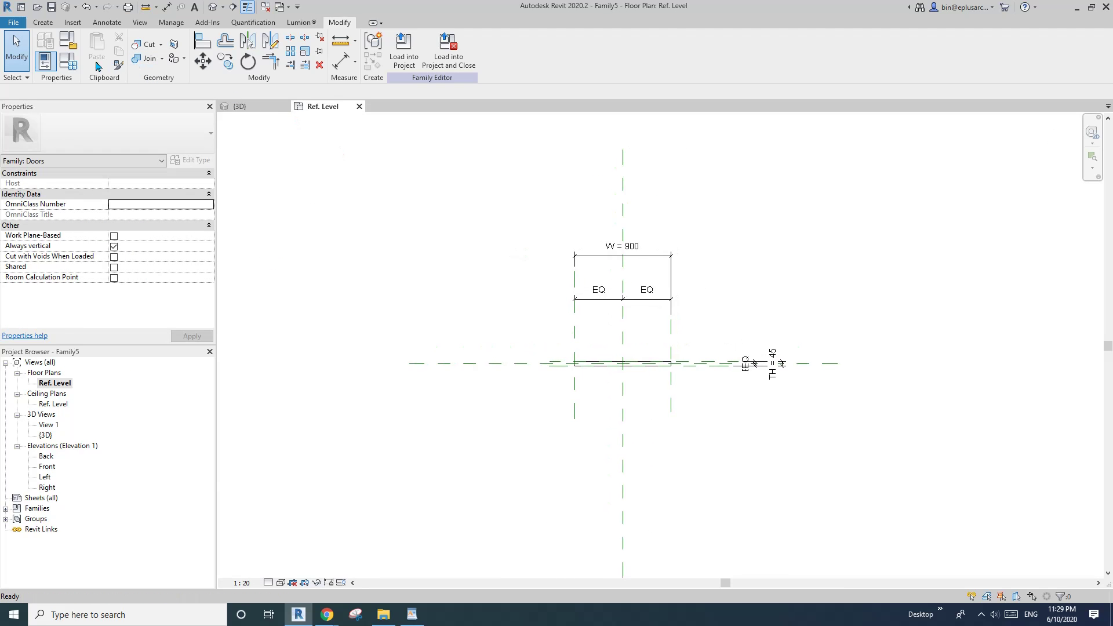
{"action": "left_click", "coordinate": [68, 61]}
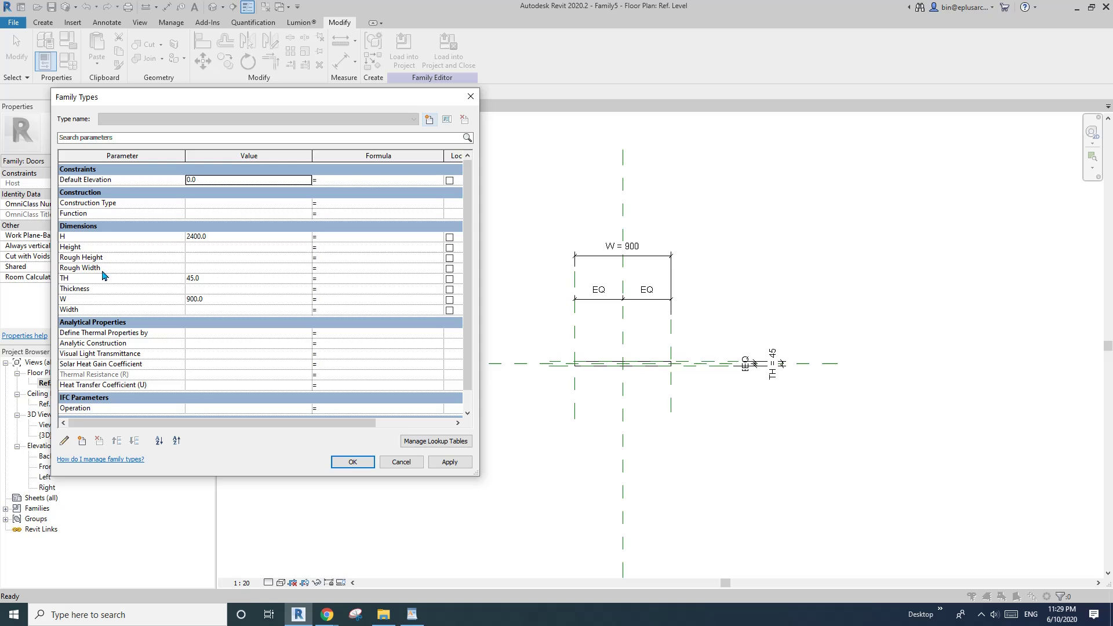
{"action": "left_click", "coordinate": [69, 248]}
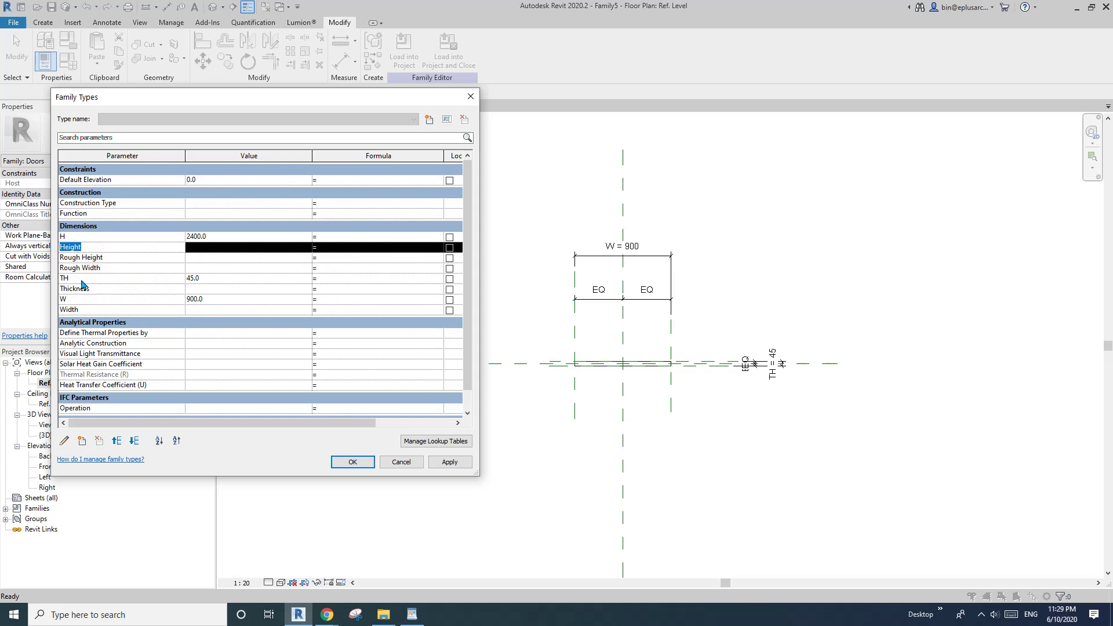
{"action": "left_click", "coordinate": [110, 257]}
{"action": "left_click", "coordinate": [111, 268]}
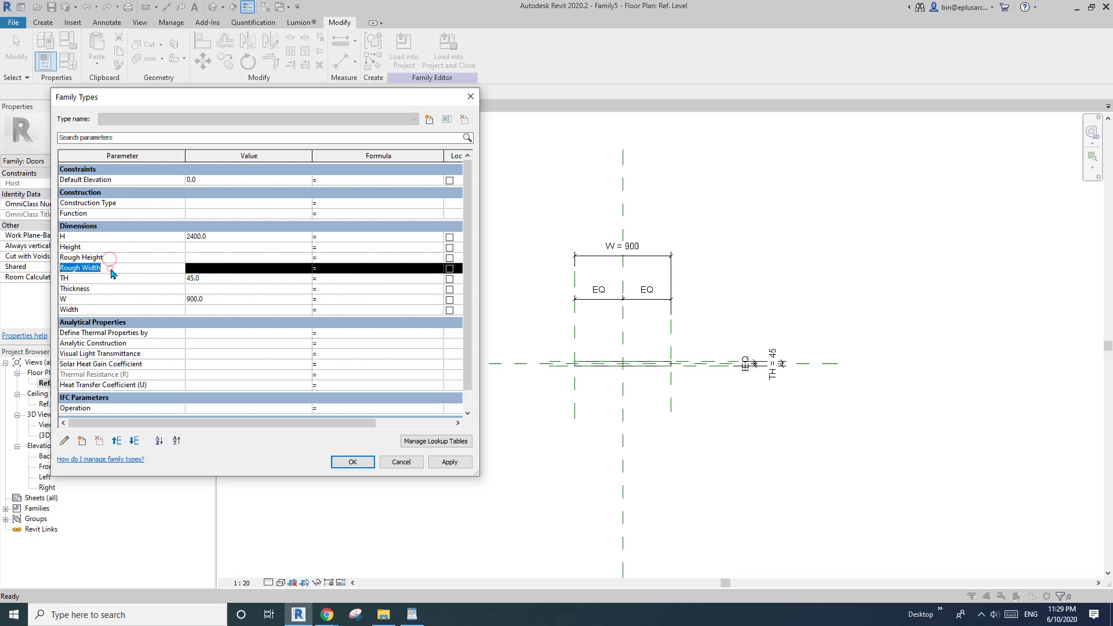
{"action": "left_click", "coordinate": [106, 289]}
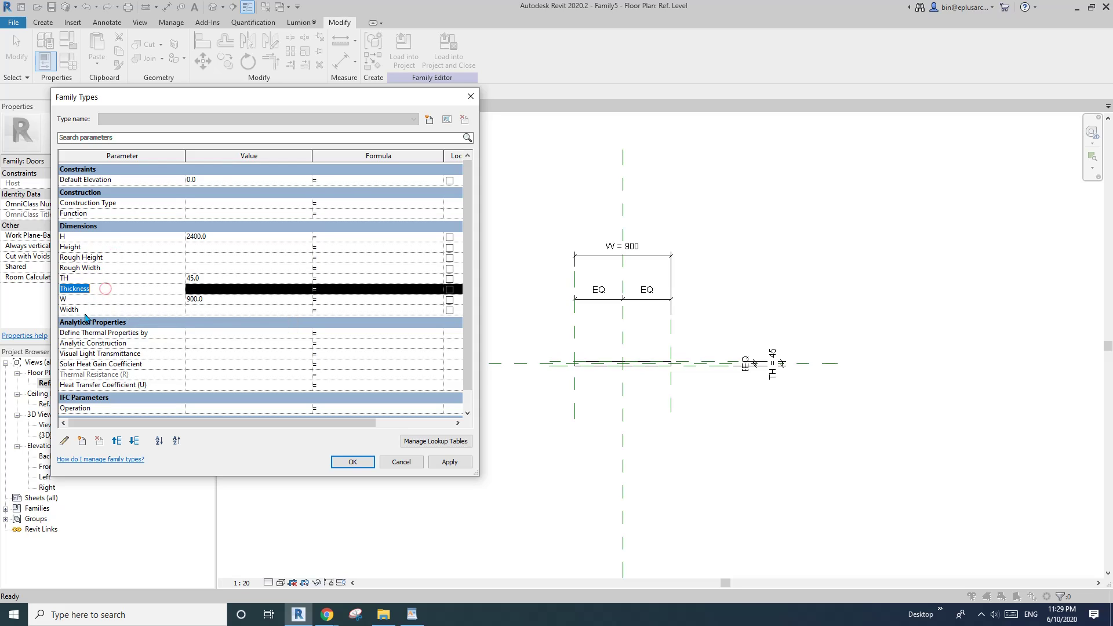
{"action": "left_click", "coordinate": [90, 310]}
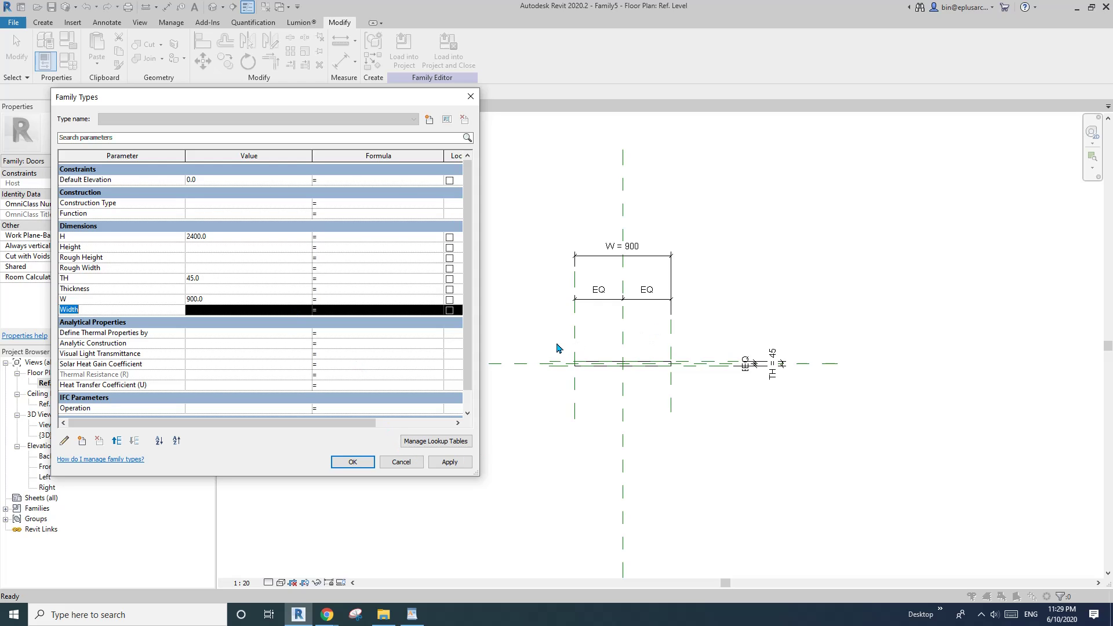
{"action": "left_click", "coordinate": [352, 463]}
Relabel the overall W dimension in the Ref. Level plan with the built-in Width parameter.
{"action": "left_click", "coordinate": [611, 256]}
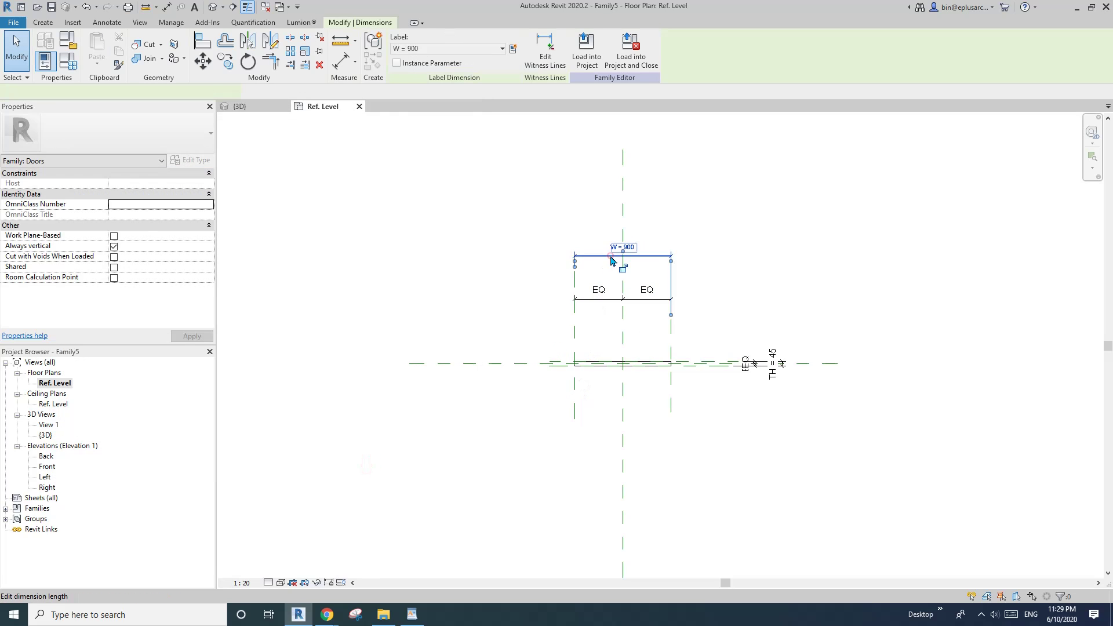
{"action": "left_click", "coordinate": [476, 49]}
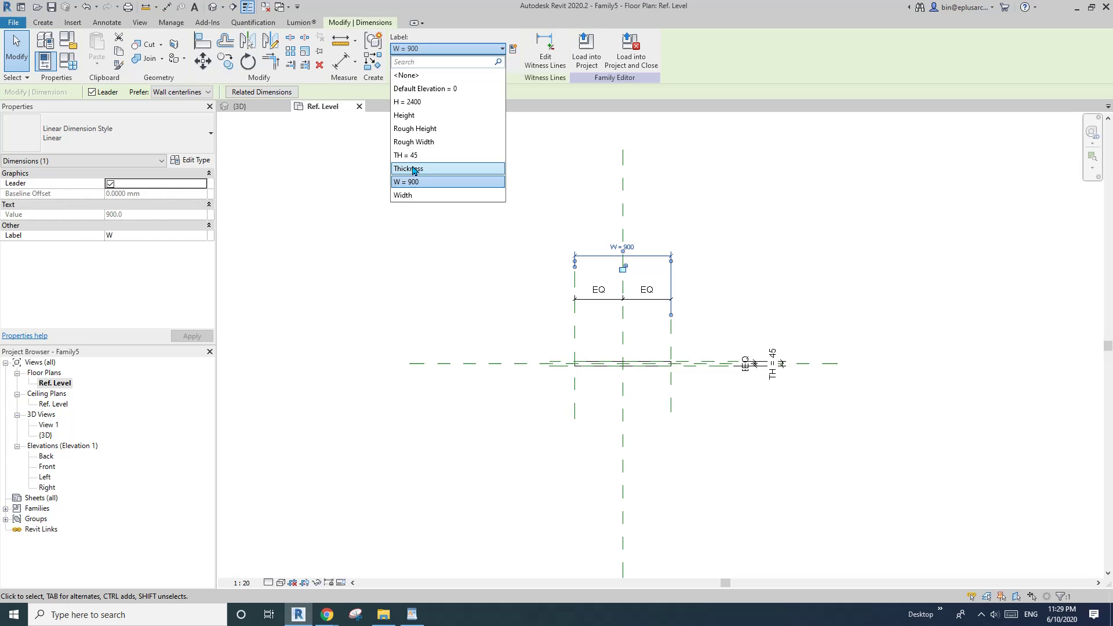
{"action": "left_click", "coordinate": [414, 195]}
{"action": "key", "text": "Escape"}
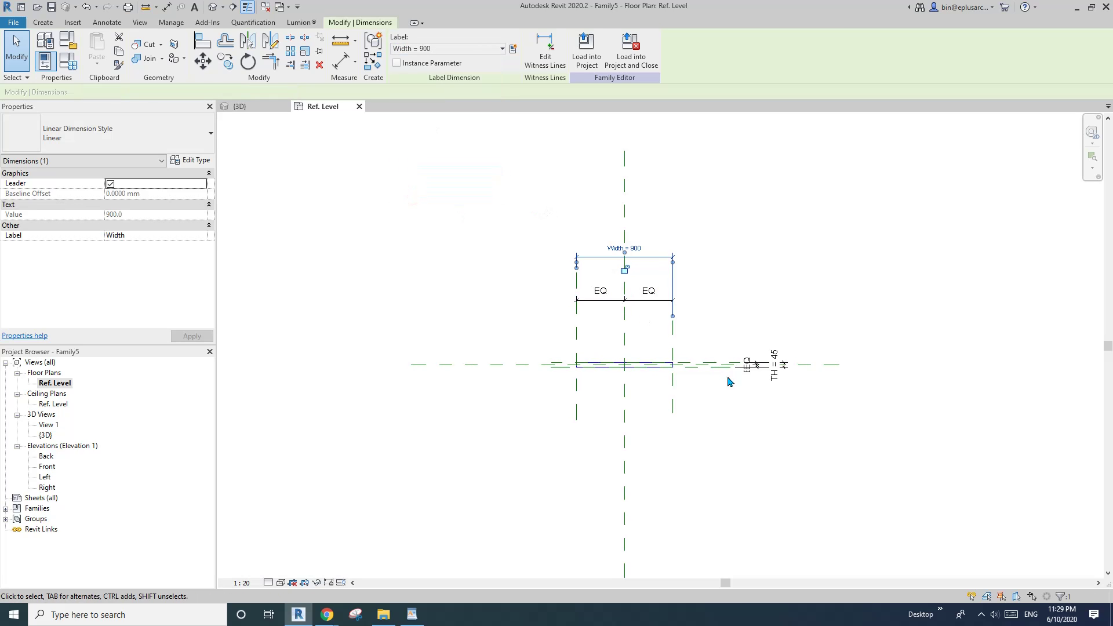
Relabel the TH dimension in the Ref. Level plan with the built-in Thickness parameter.
{"action": "left_click", "coordinate": [776, 361]}
{"action": "left_click", "coordinate": [475, 49]}
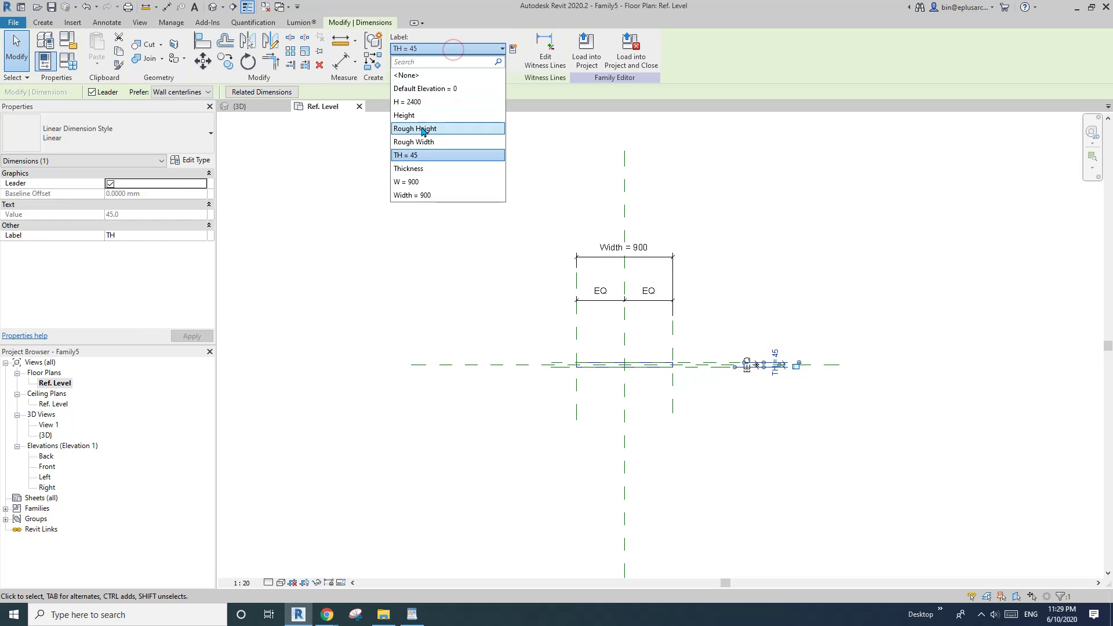
{"action": "left_click", "coordinate": [420, 169]}
{"action": "key", "text": "Escape"}
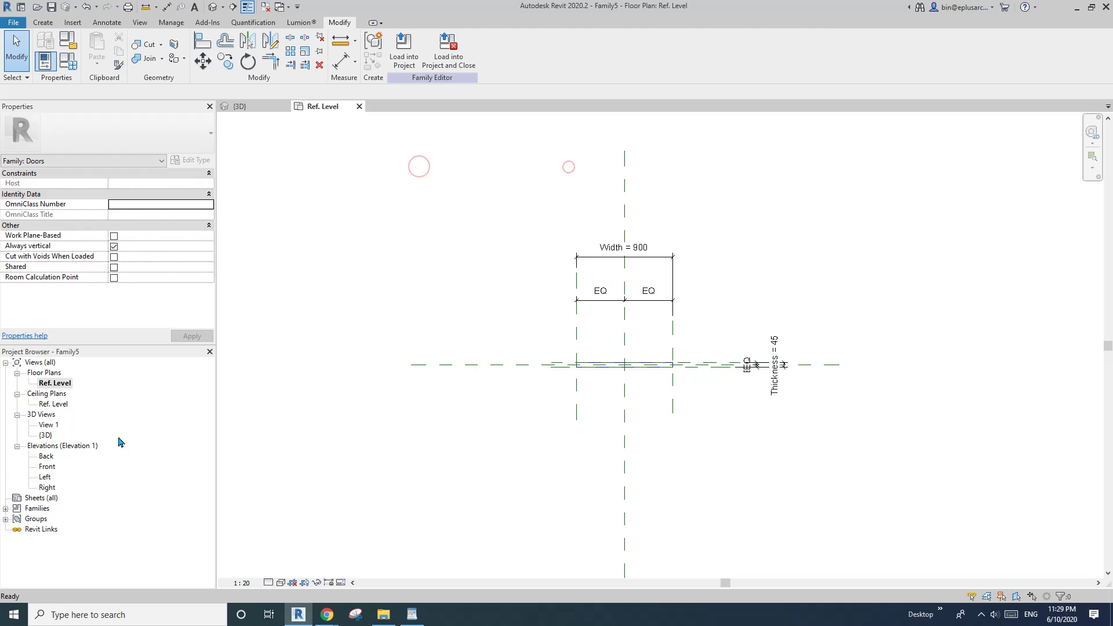
In the Front elevation, relabel the vertical H dimension with the built-in Height parameter.
{"action": "double_click", "coordinate": [47, 467]}
{"action": "left_click", "coordinate": [722, 310]}
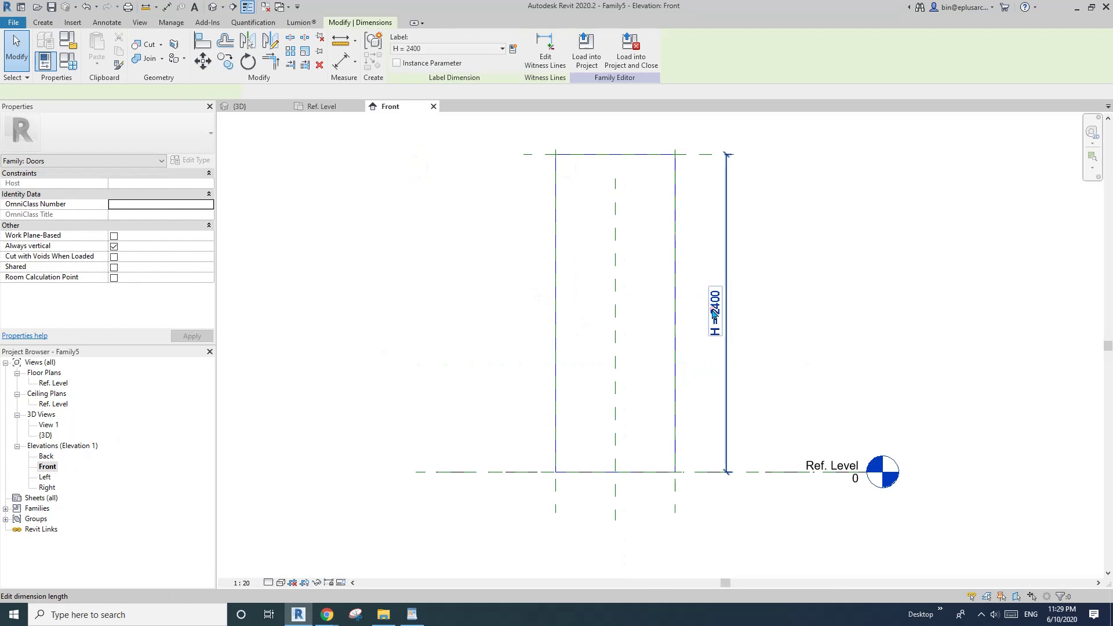
{"action": "left_click", "coordinate": [446, 48]}
{"action": "left_click", "coordinate": [416, 115]}
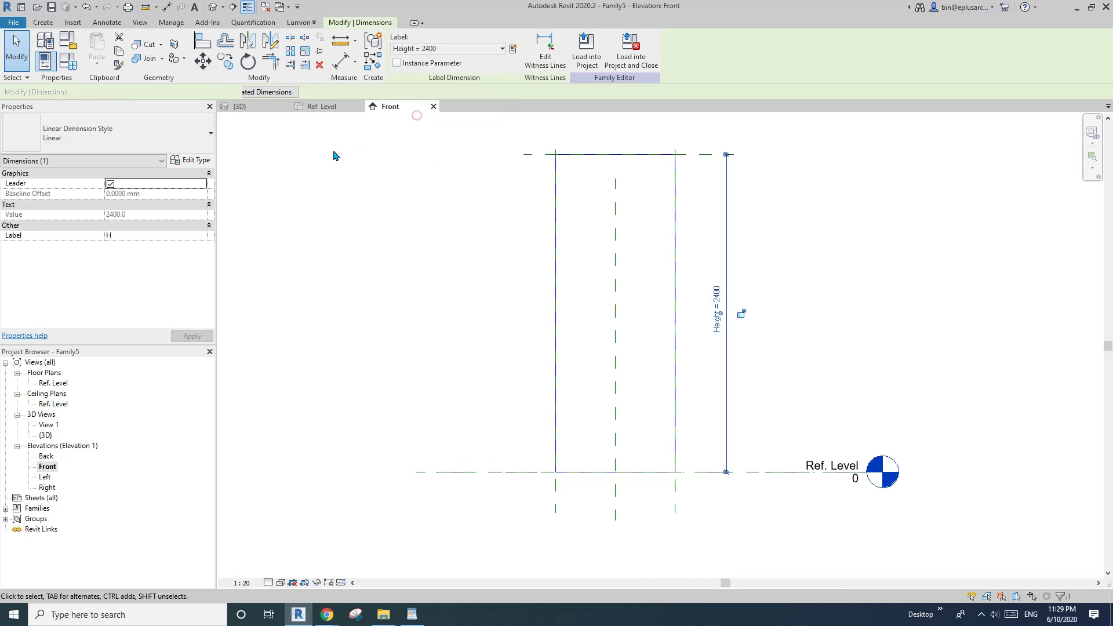
{"action": "left_click", "coordinate": [333, 151]}
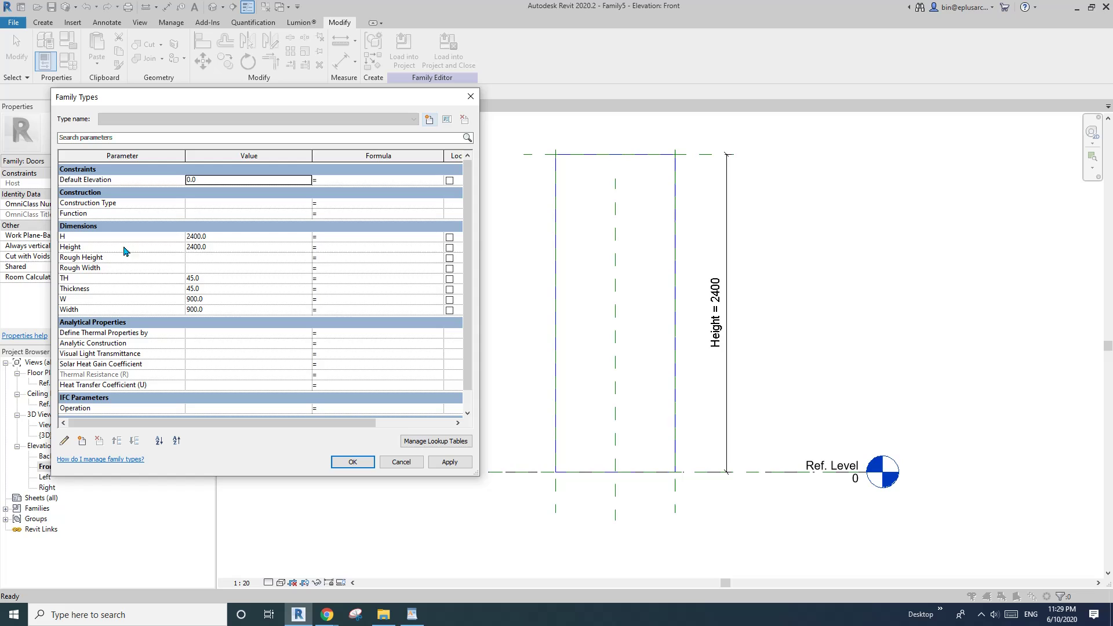
Delete the unused family parameters H, TH and W from the panel family.
{"action": "left_click", "coordinate": [78, 237]}
{"action": "left_click", "coordinate": [101, 442]}
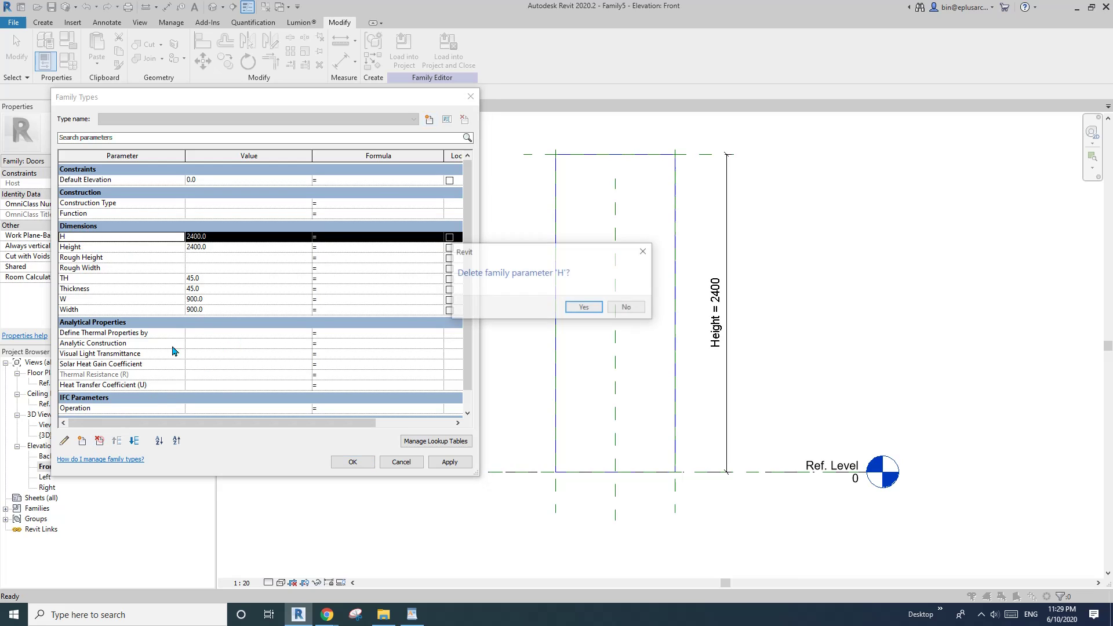
{"action": "left_click", "coordinate": [582, 303]}
{"action": "left_click", "coordinate": [74, 269]}
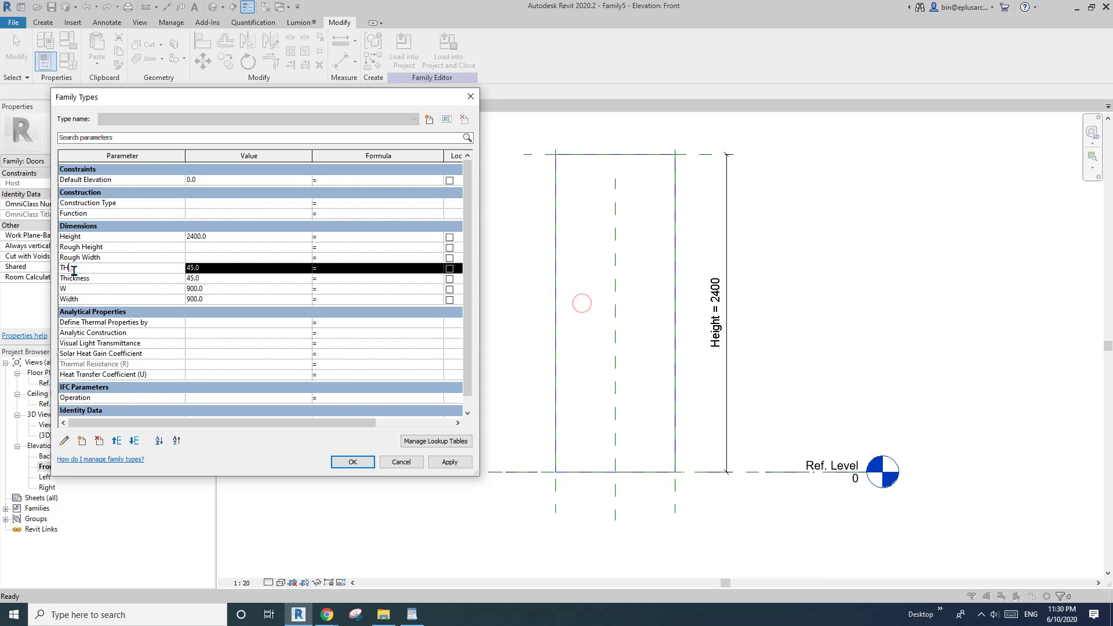
{"action": "left_click", "coordinate": [99, 441]}
{"action": "left_click", "coordinate": [581, 305]}
{"action": "left_click", "coordinate": [82, 277]}
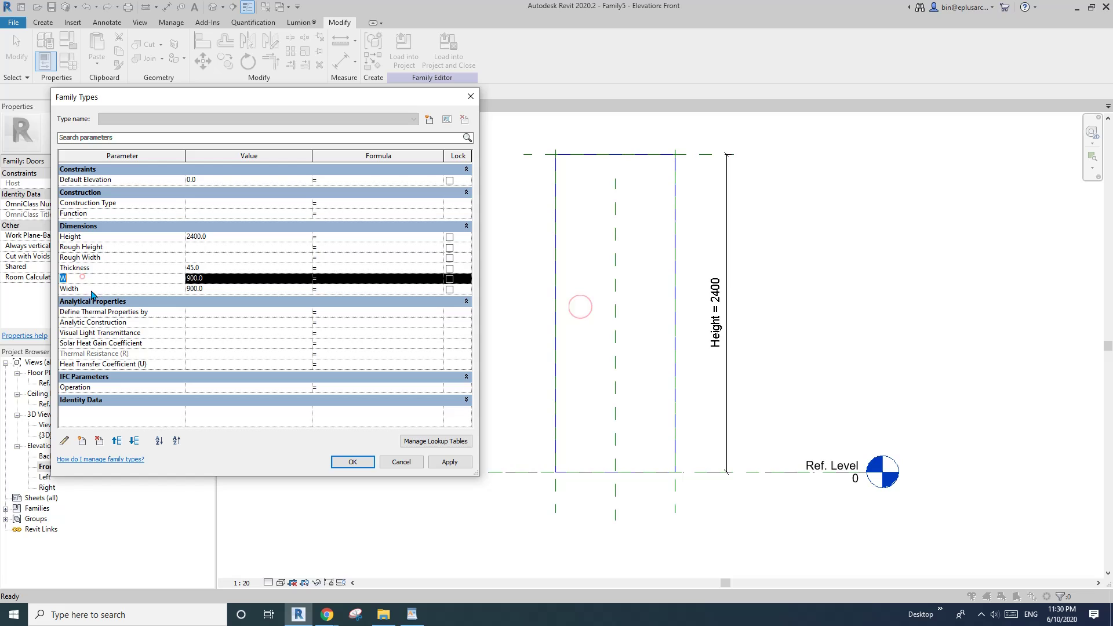
{"action": "left_click", "coordinate": [100, 441]}
{"action": "left_click", "coordinate": [580, 307]}
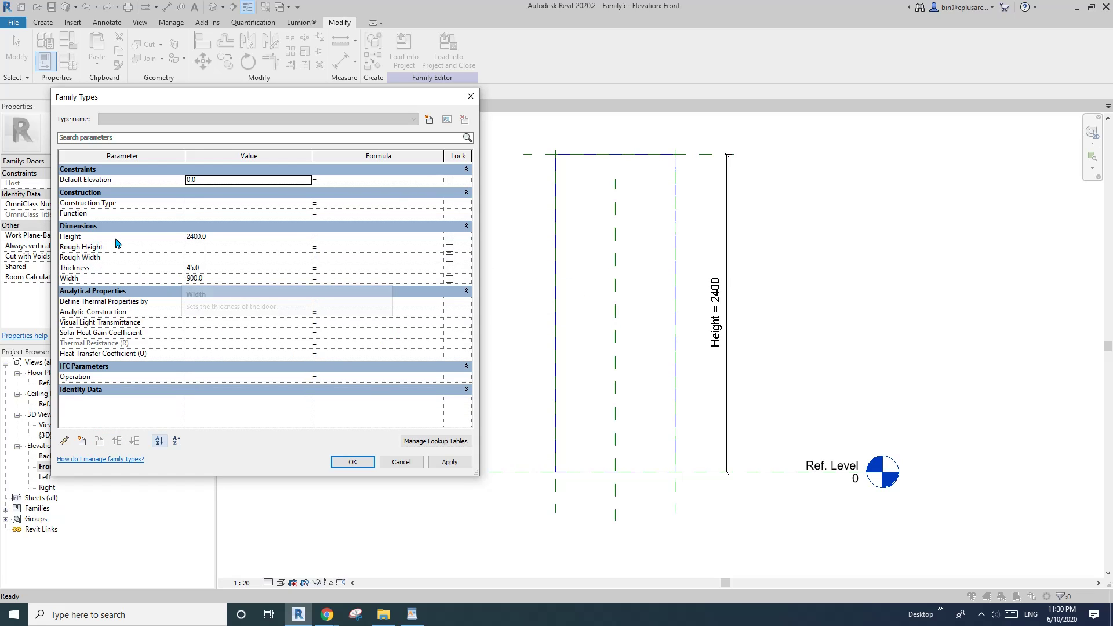
{"action": "left_click", "coordinate": [353, 462]}
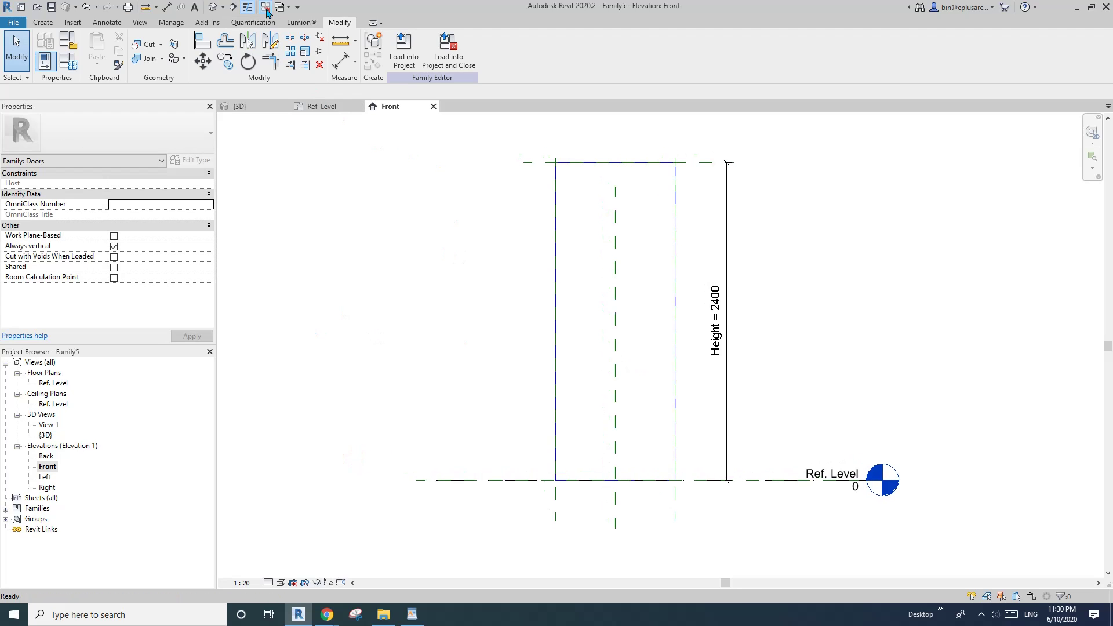
Close the inactive views and create a new family from the Metric Door template.
{"action": "left_click", "coordinate": [265, 7]}
{"action": "left_click", "coordinate": [7, 24]}
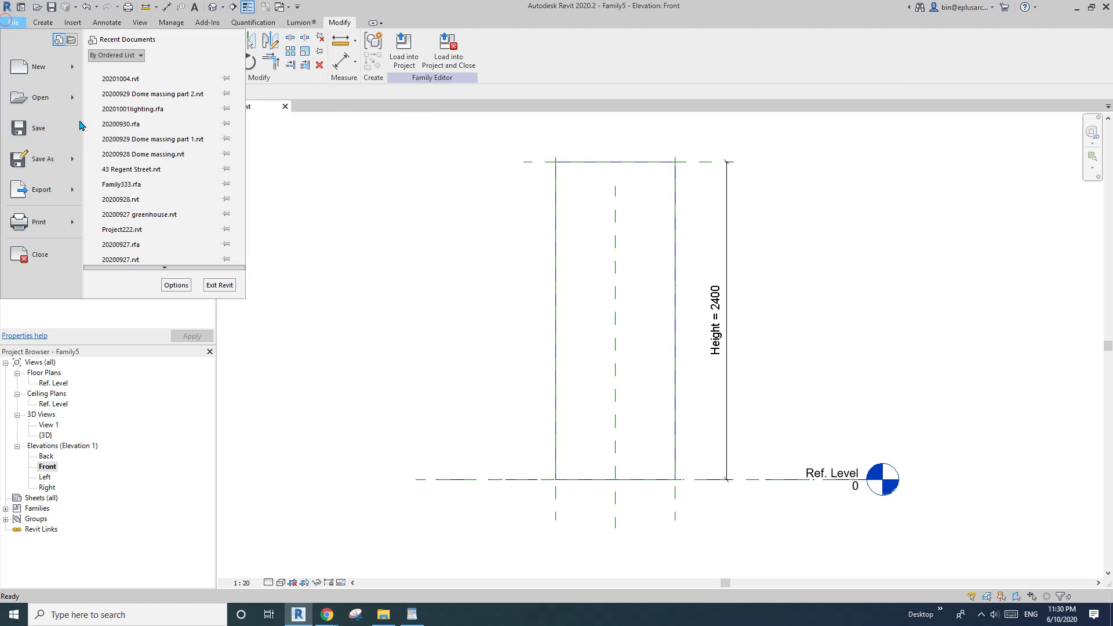
{"action": "left_click", "coordinate": [70, 65]}
{"action": "left_click", "coordinate": [152, 107]}
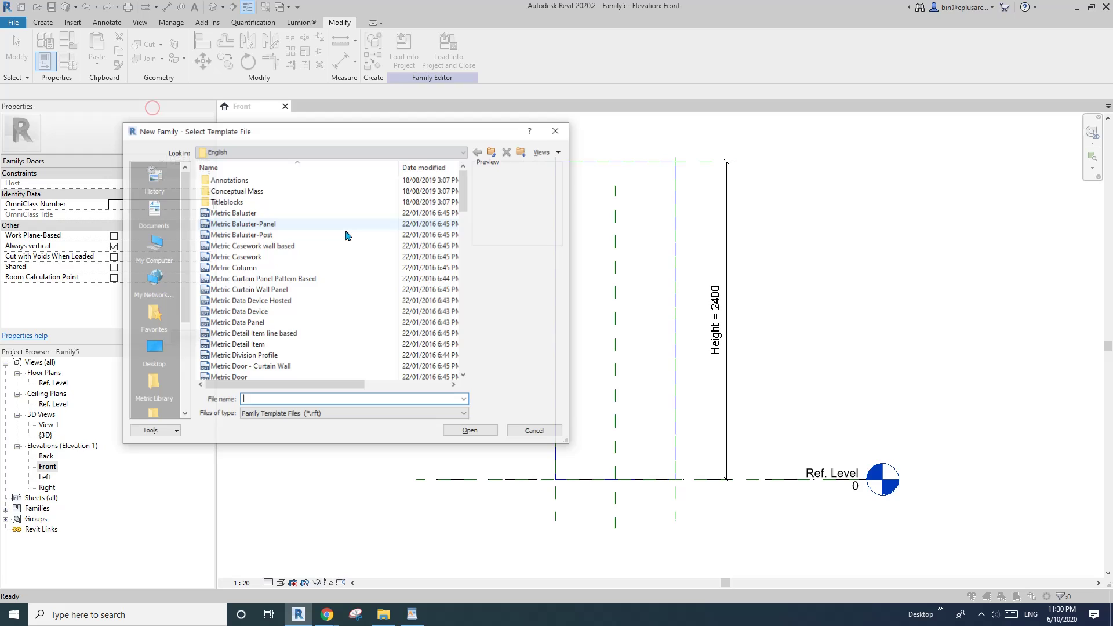
{"action": "scroll", "coordinate": [348, 238], "scroll_direction": "down", "scroll_amount": 6}
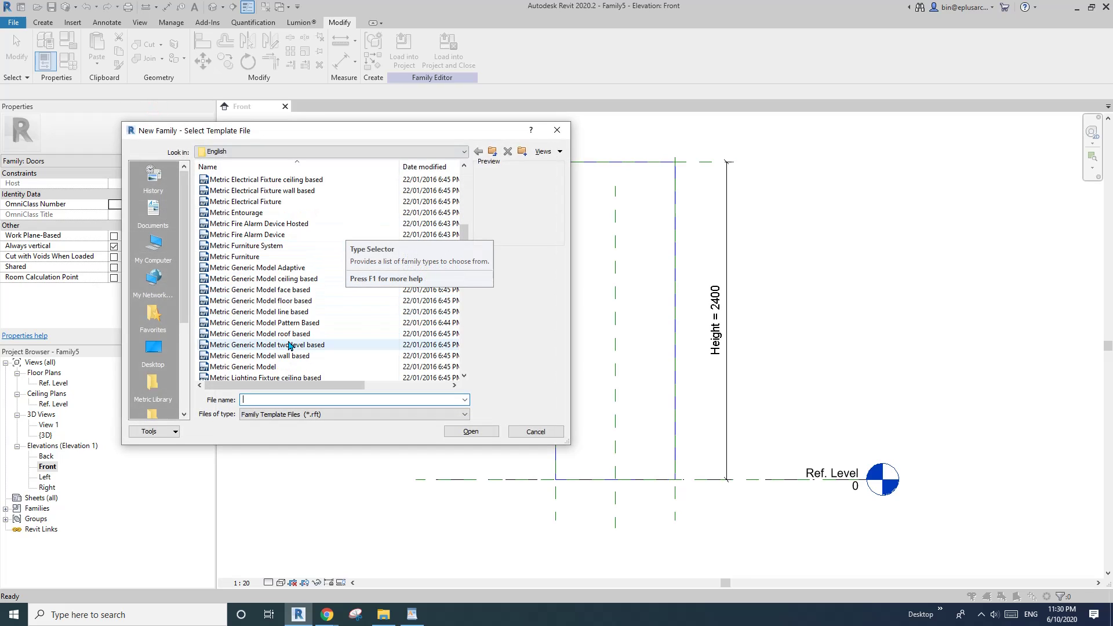
{"action": "scroll", "coordinate": [275, 330], "scroll_direction": "up", "scroll_amount": 3}
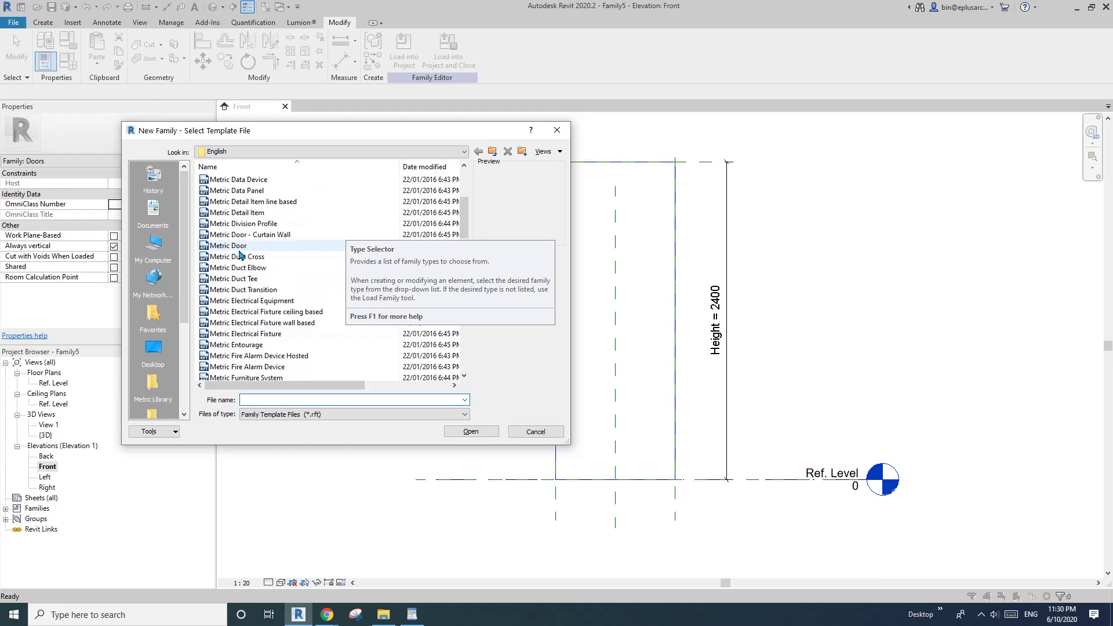
{"action": "left_click", "coordinate": [212, 248]}
{"action": "left_click", "coordinate": [470, 432]}
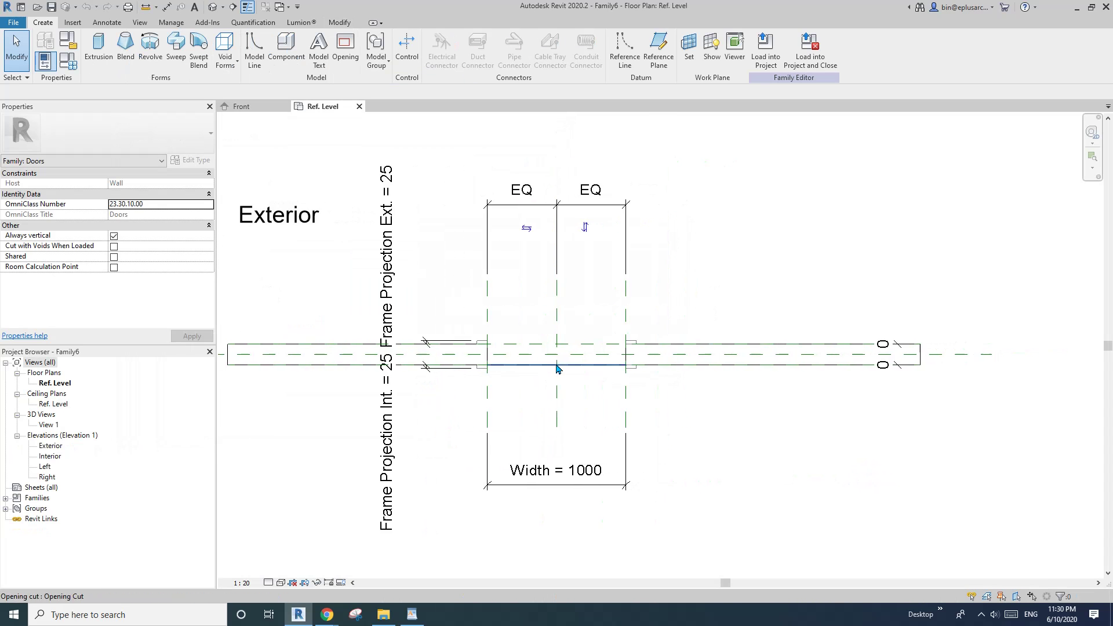
Delete the exterior and interior frame/mullion extrusions around the door opening in the Ref. Level plan.
{"action": "scroll", "coordinate": [557, 357], "scroll_direction": "up", "scroll_amount": 2}
{"action": "left_click", "coordinate": [674, 338]}
{"action": "key", "text": "Delete"}
{"action": "left_click", "coordinate": [677, 374]}
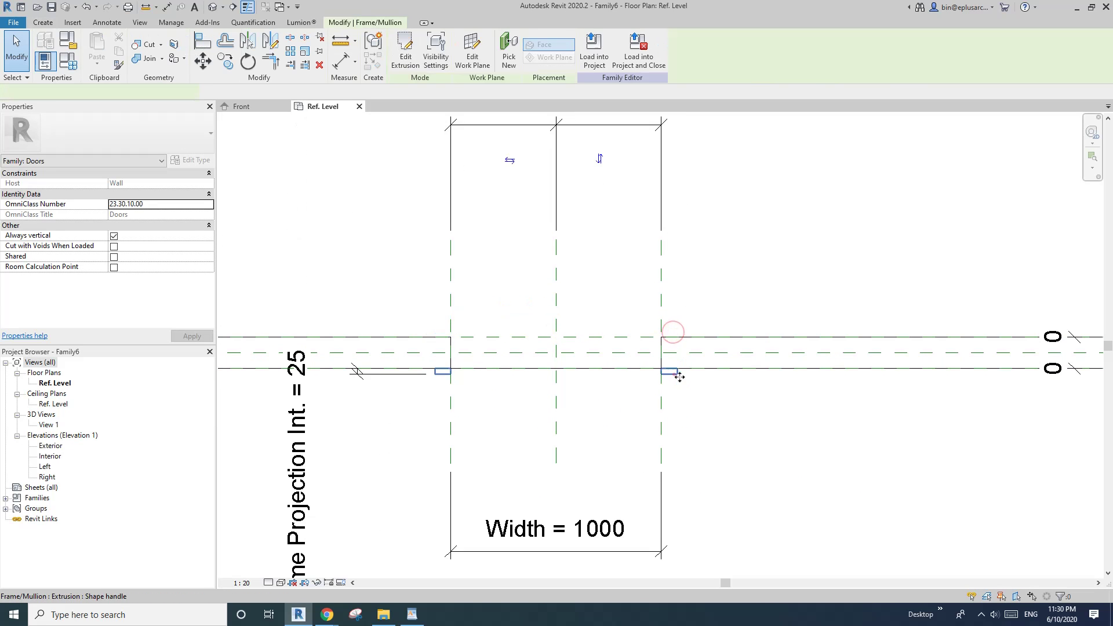
{"action": "key", "text": "Delete"}
{"action": "scroll", "coordinate": [642, 370], "scroll_direction": "down", "scroll_amount": 2}
{"action": "scroll", "coordinate": [546, 363], "scroll_direction": "down", "scroll_amount": 1}
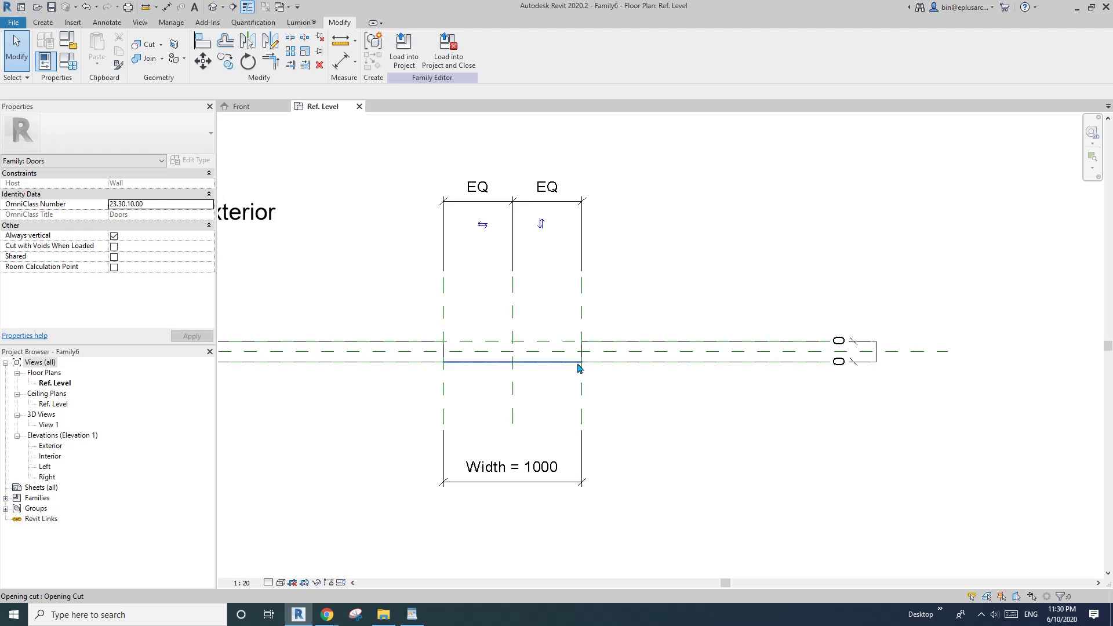
{"action": "middle_click_drag", "start_coordinate": [579, 368], "coordinate": [440, 242]}
{"action": "middle_click_drag", "start_coordinate": [532, 299], "coordinate": [591, 268]}
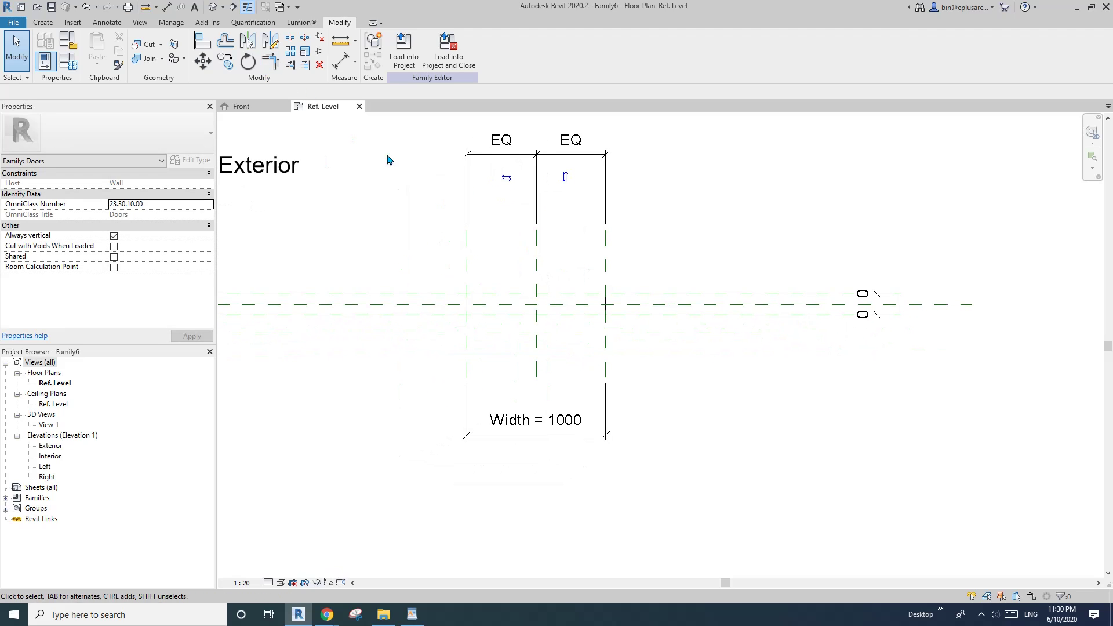
Open the 3D view and set the door family's Width parameter to 3000.
{"action": "left_click", "coordinate": [213, 13]}
{"action": "middle_click_drag", "start_coordinate": [482, 226], "coordinate": [639, 308], "text": "shift"}
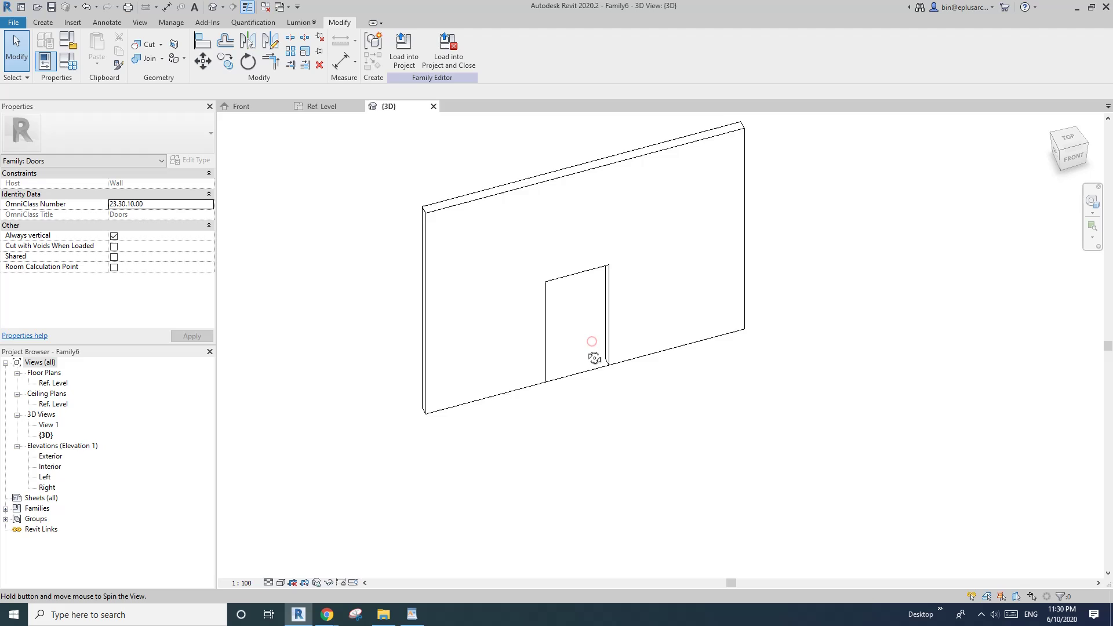
{"action": "mouse_move", "coordinate": [597, 353]}
{"action": "middle_mouse_down", "text": "shift"}
{"action": "mouse_move", "coordinate": [666, 306]}
{"action": "mouse_move", "coordinate": [574, 353]}
{"action": "mouse_move", "coordinate": [597, 365]}
{"action": "middle_mouse_up", "text": "shift"}
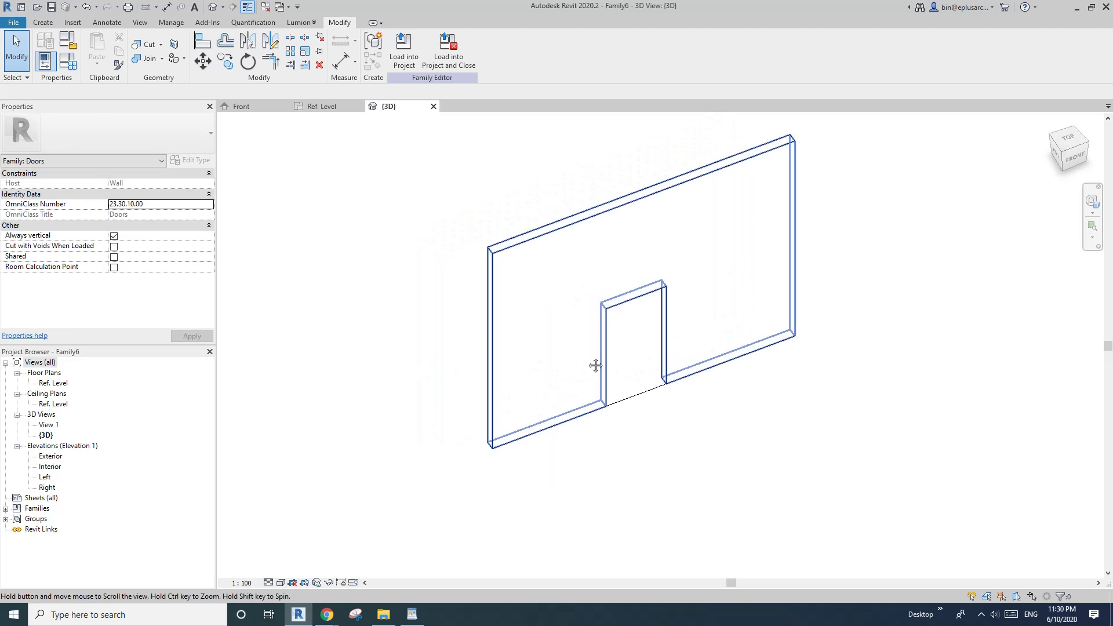
{"action": "left_click", "coordinate": [68, 61]}
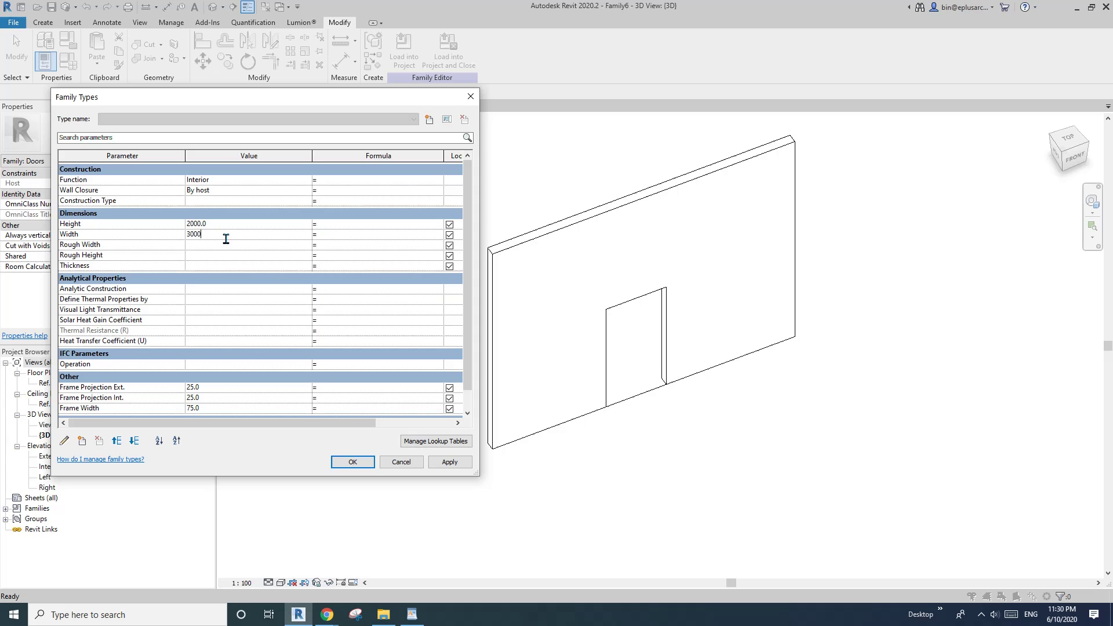
{"action": "left_click", "coordinate": [449, 464]}
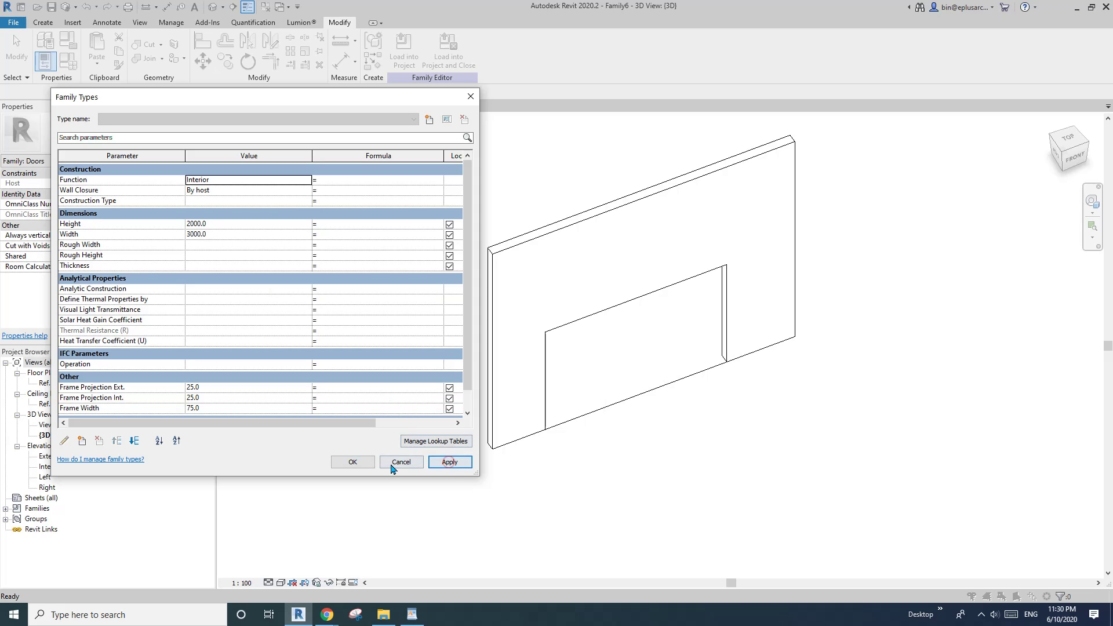
{"action": "left_click", "coordinate": [353, 463]}
Load the panel family into the new door family and place one panel on the wall's exterior side, left of centre, in the Ref. Level plan.
{"action": "double_click", "coordinate": [53, 384]}
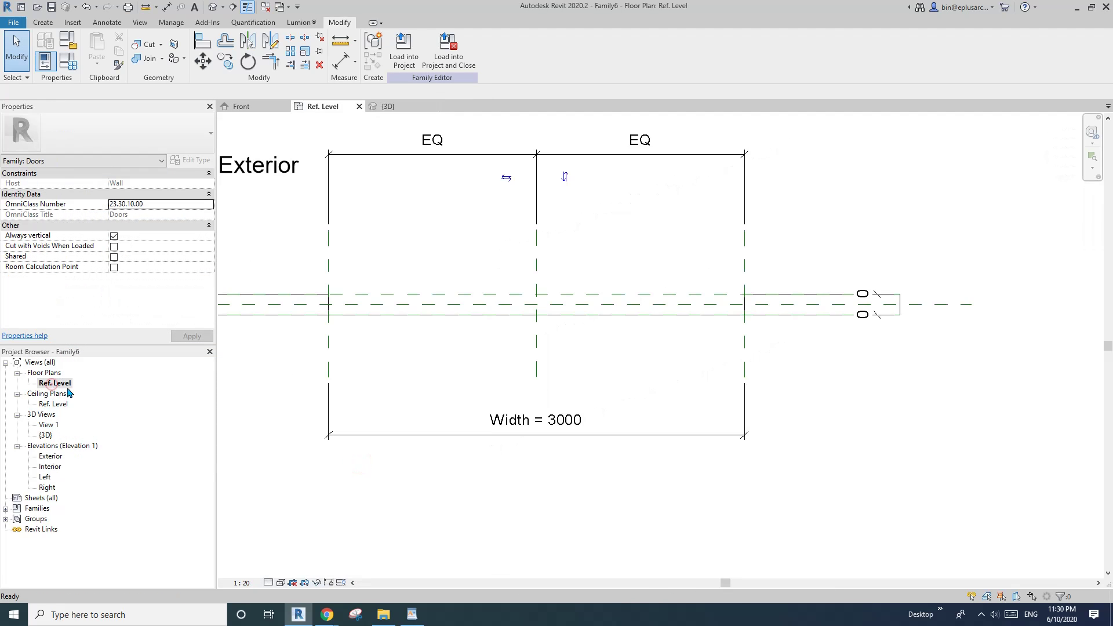
{"action": "left_click", "coordinate": [265, 8]}
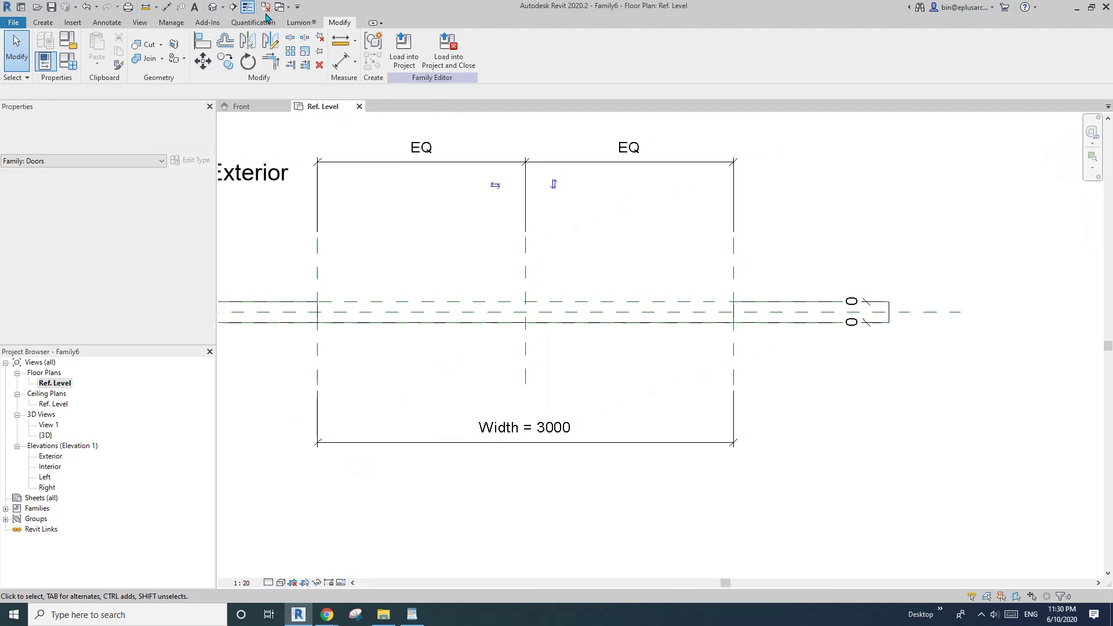
{"action": "left_click", "coordinate": [255, 105]}
{"action": "left_click", "coordinate": [411, 65]}
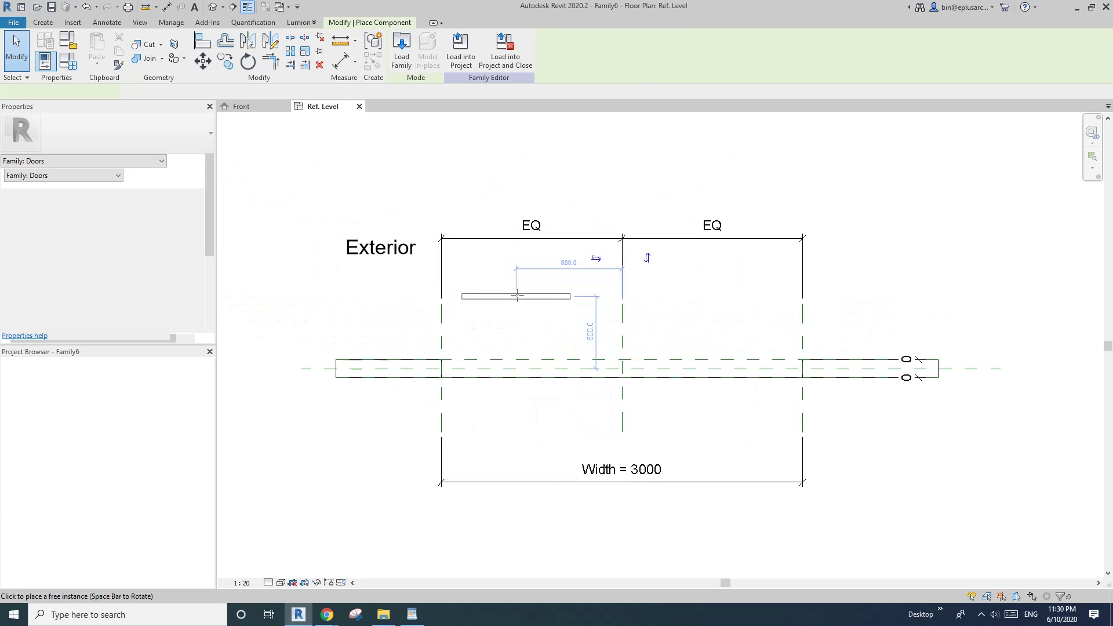
{"action": "left_click", "coordinate": [505, 297]}
{"action": "key", "text": "Escape"}
{"action": "key", "text": "Escape"}
Draw a vertical reference plane across the left half of the opening and move it to about 960 mm from the left opening plane.
{"action": "middle_click_drag", "start_coordinate": [506, 397], "coordinate": [512, 351]}
{"action": "scroll", "coordinate": [515, 360], "scroll_direction": "up", "scroll_amount": 2}
{"action": "key", "text": "r"}
{"action": "key", "text": "p"}
{"action": "left_click", "coordinate": [525, 419]}
{"action": "left_click", "coordinate": [529, 318]}
{"action": "key", "text": "Escape"}
{"action": "key", "text": "Escape"}
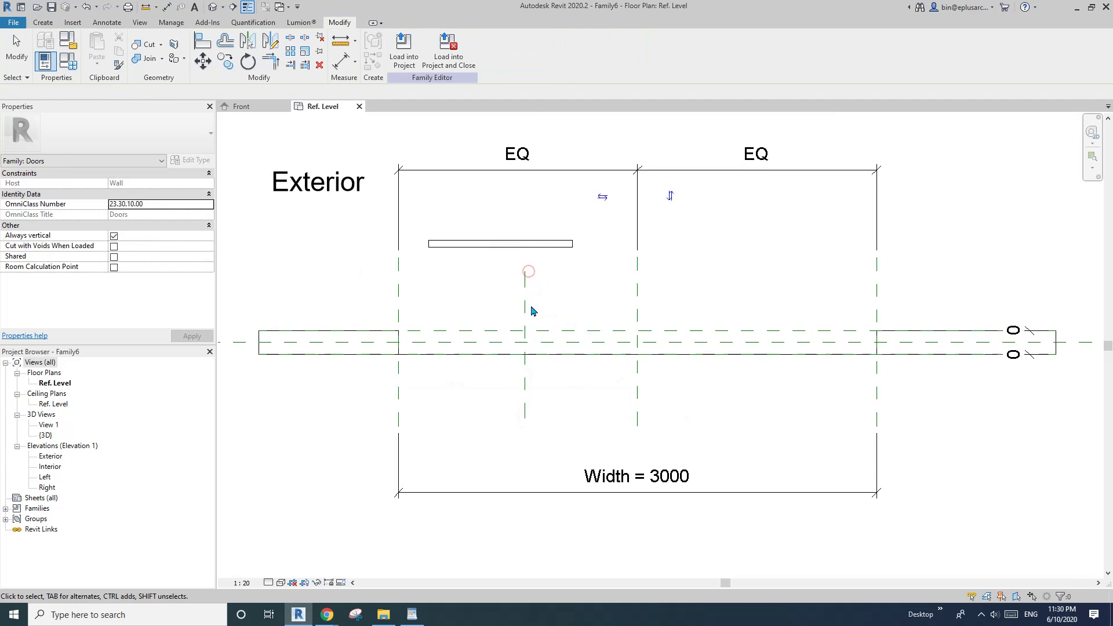
{"action": "scroll", "coordinate": [530, 312], "scroll_direction": "up", "scroll_amount": 2}
{"action": "scroll", "coordinate": [528, 302], "scroll_direction": "down", "scroll_amount": 2}
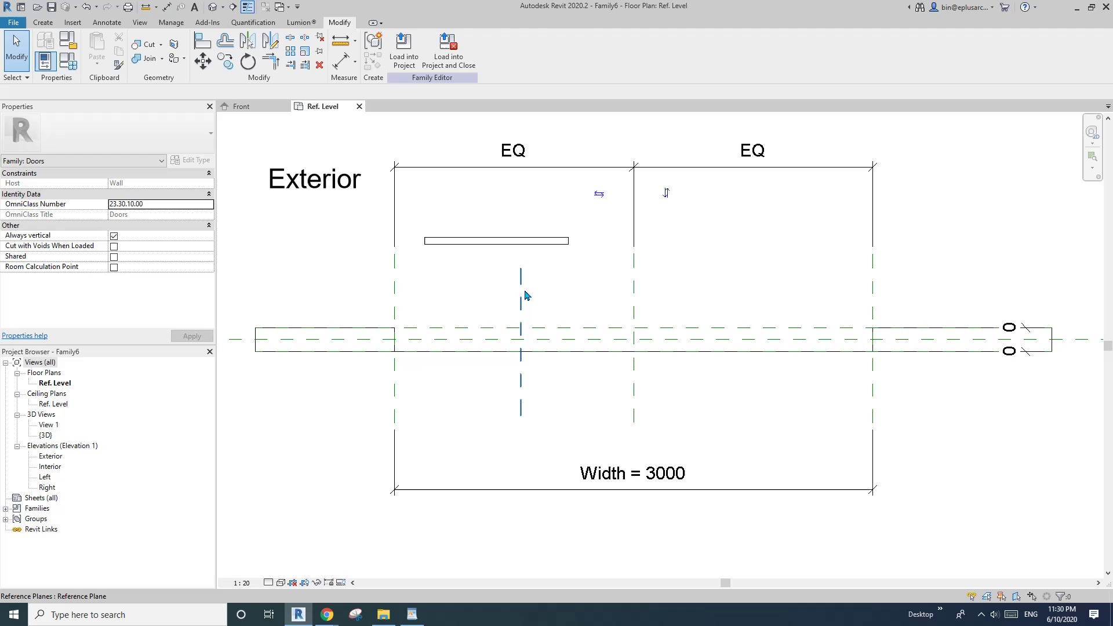
{"action": "left_click_drag", "start_coordinate": [522, 300], "coordinate": [548, 300]}
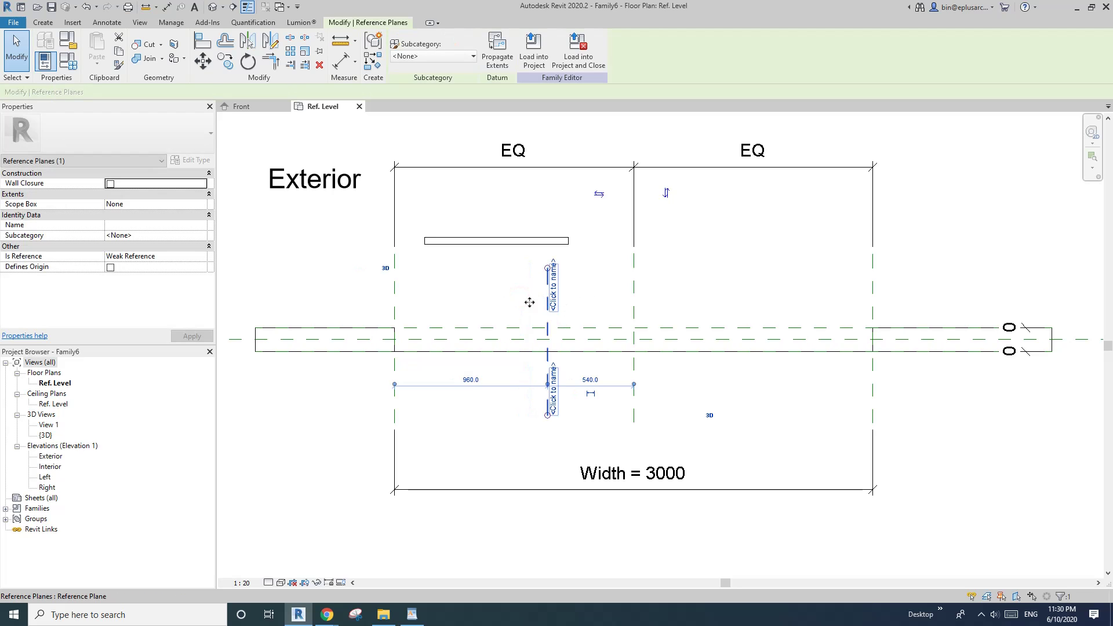
Align the placed panel's left end with the left opening reference plane and lock the alignment.
{"action": "mouse_move", "coordinate": [472, 285]}
{"action": "middle_mouse_down"}
{"action": "mouse_move", "coordinate": [490, 288]}
{"action": "mouse_move", "coordinate": [469, 275]}
{"action": "middle_mouse_up"}
{"action": "left_click", "coordinate": [490, 287]}
{"action": "left_click", "coordinate": [473, 244]}
{"action": "key", "text": "a"}
{"action": "key", "text": "l"}
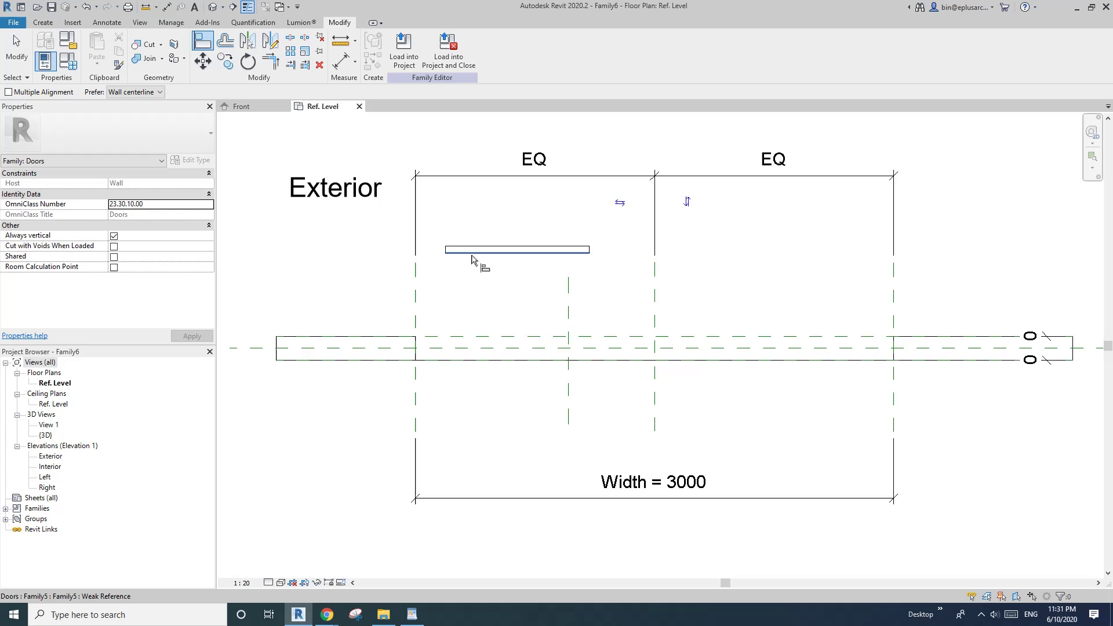
{"action": "scroll", "coordinate": [462, 321], "scroll_direction": "up", "scroll_amount": 1}
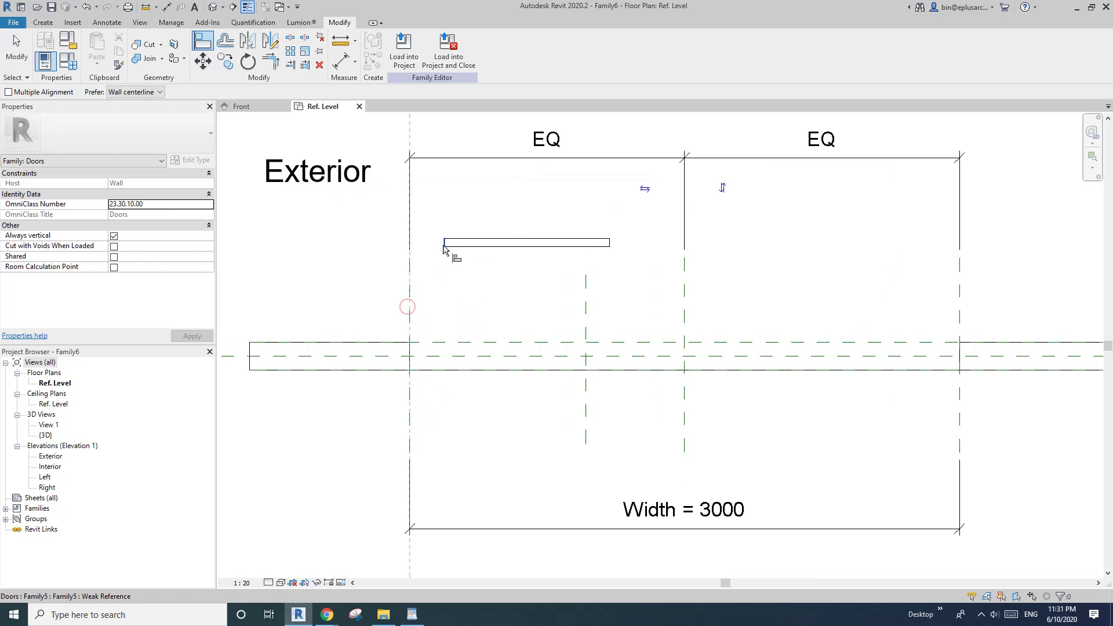
{"action": "left_click", "coordinate": [390, 325]}
Try to align the panel's front/back centreline with the wall's exterior face.
{"action": "middle_click_drag", "start_coordinate": [443, 345], "coordinate": [445, 345]}
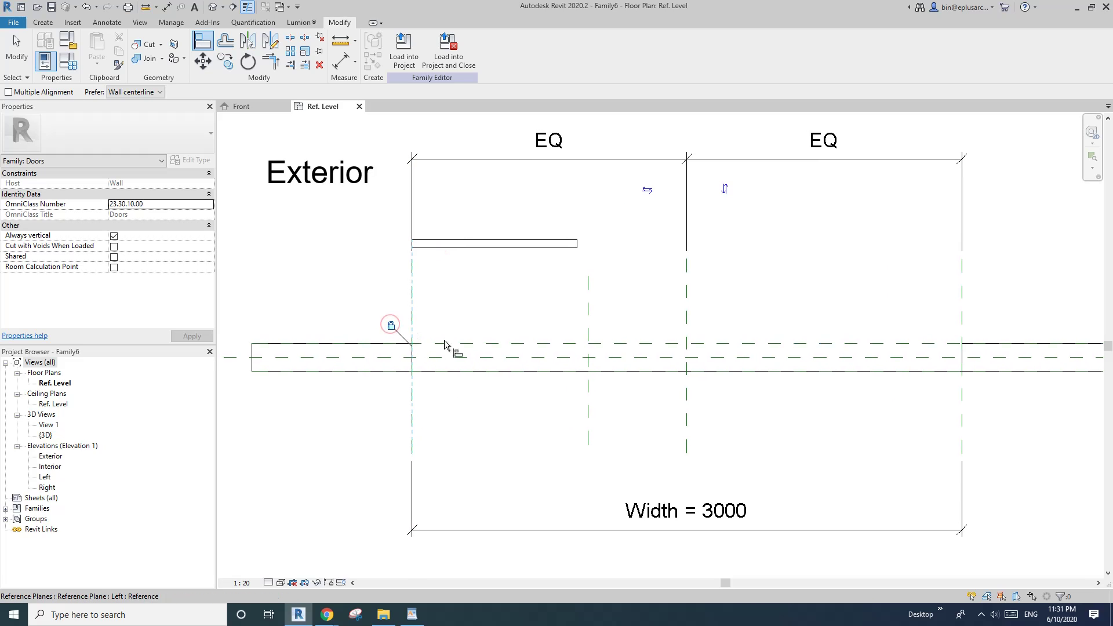
{"action": "left_click", "coordinate": [518, 243]}
{"action": "key", "text": "ctrl+z"}
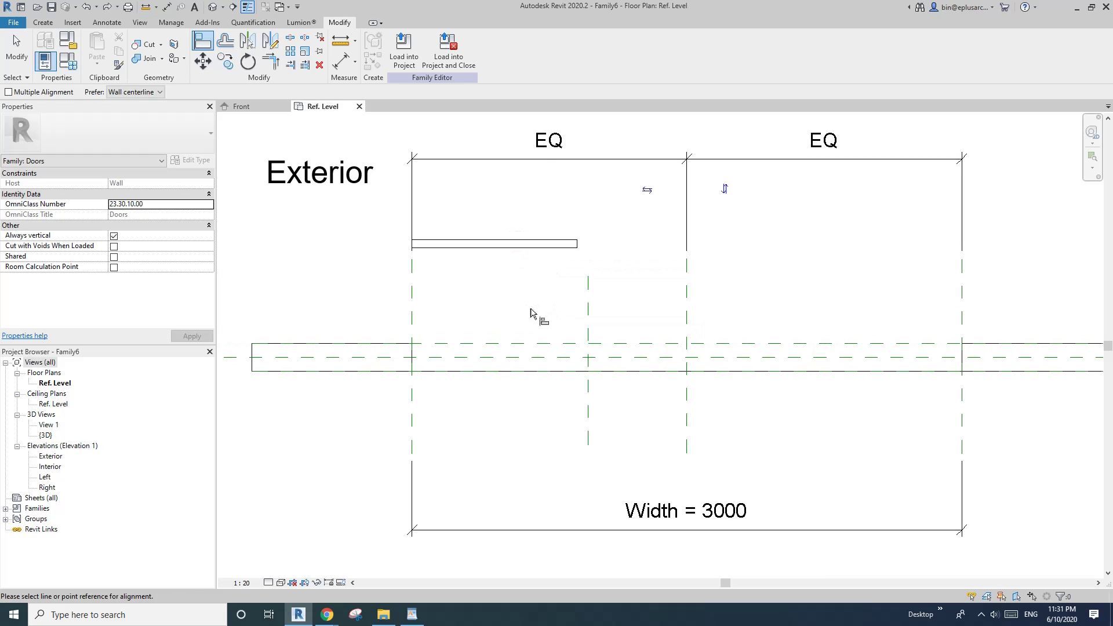
Align the panel's exterior face with the wall's exterior face and lock the alignment.
{"action": "middle_click_drag", "start_coordinate": [531, 315], "coordinate": [530, 317]}
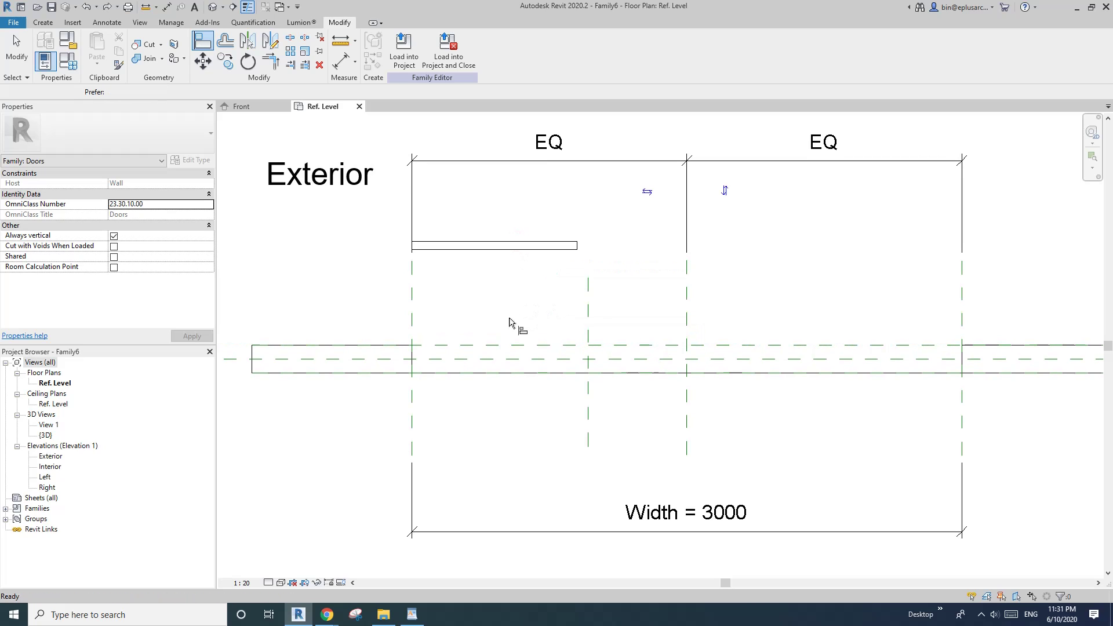
{"action": "left_click", "coordinate": [530, 247]}
{"action": "left_click", "coordinate": [659, 364]}
{"action": "middle_click_drag", "start_coordinate": [548, 384], "coordinate": [549, 382]}
{"action": "key", "text": "Escape"}
{"action": "key", "text": "Escape"}
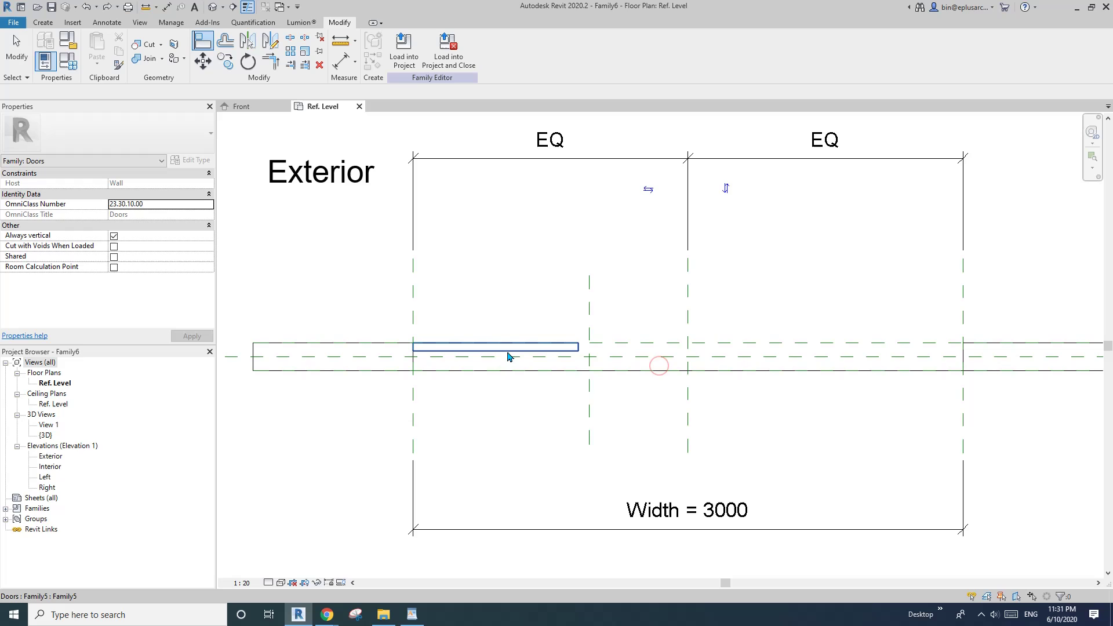
Examine the panel's alignment locks and the added reference plane's distances to the neighbouring planes.
{"action": "left_click", "coordinate": [496, 349]}
{"action": "scroll", "coordinate": [423, 351], "scroll_direction": "up", "scroll_amount": 2}
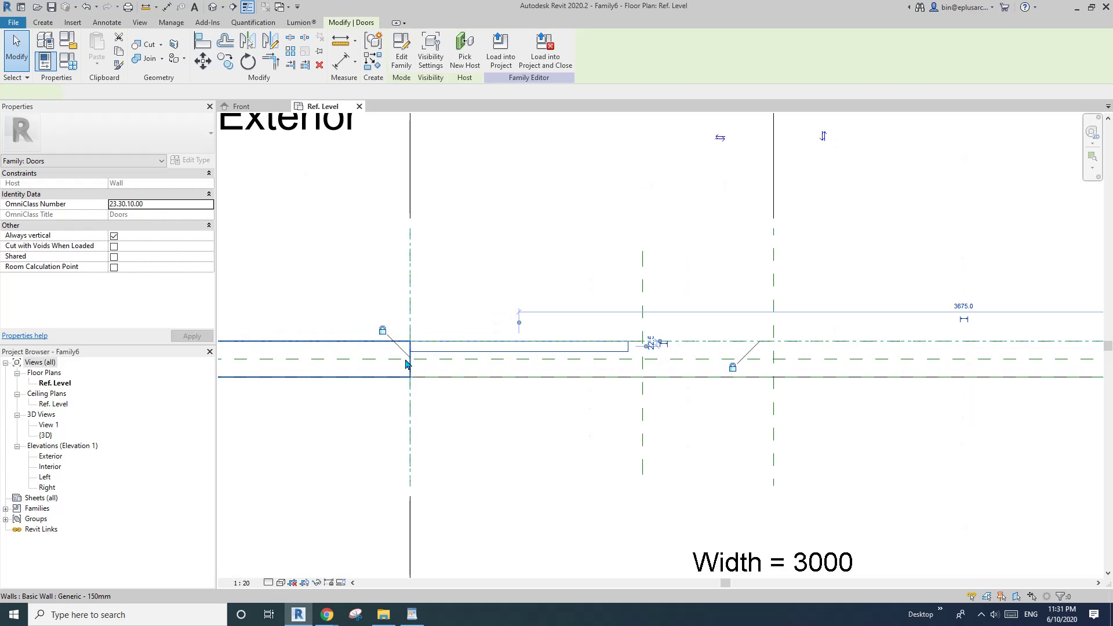
{"action": "left_click", "coordinate": [504, 346]}
{"action": "scroll", "coordinate": [510, 306], "scroll_direction": "down", "scroll_amount": 1}
{"action": "key", "text": "Escape"}
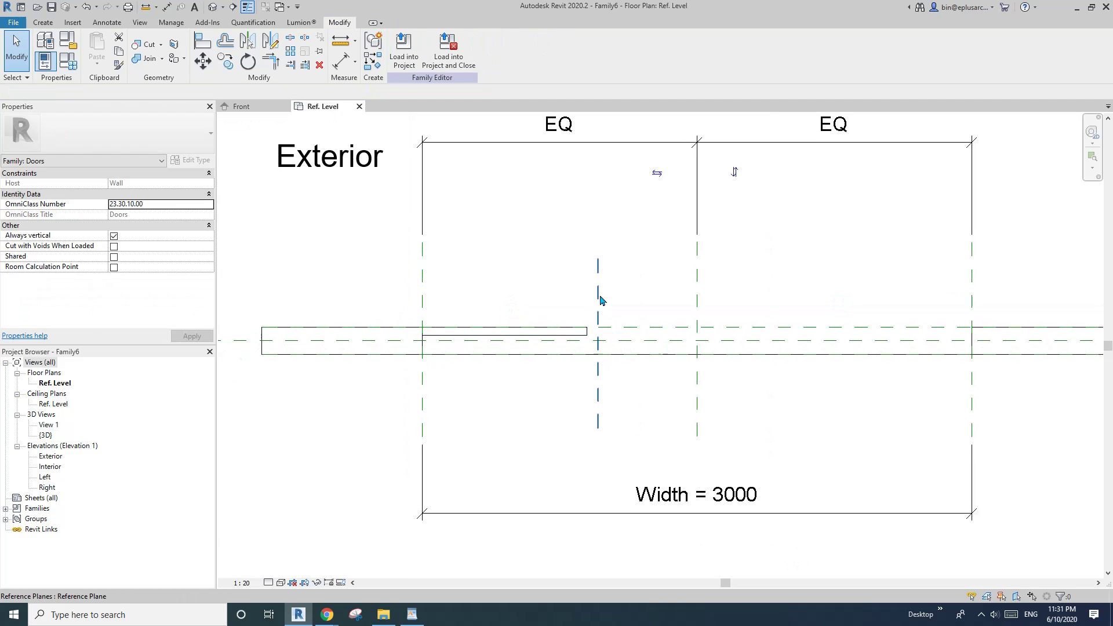
{"action": "left_click", "coordinate": [598, 293]}
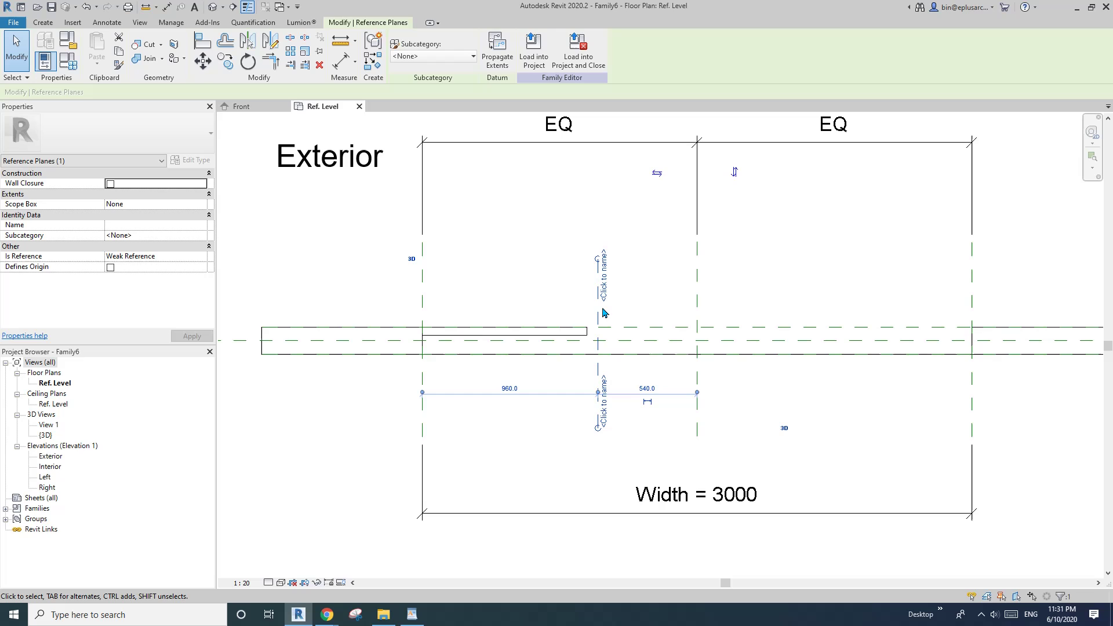
{"action": "key", "text": "Escape"}
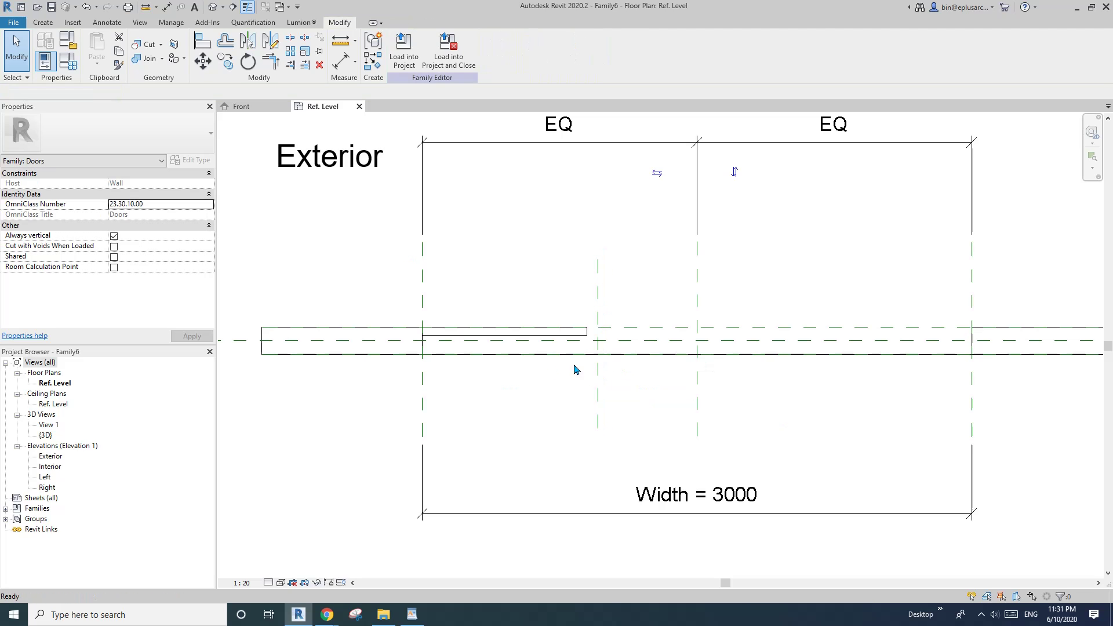
{"action": "left_click", "coordinate": [521, 335]}
{"action": "middle_click_drag", "start_coordinate": [539, 329], "coordinate": [507, 336]}
{"action": "key", "text": "c"}
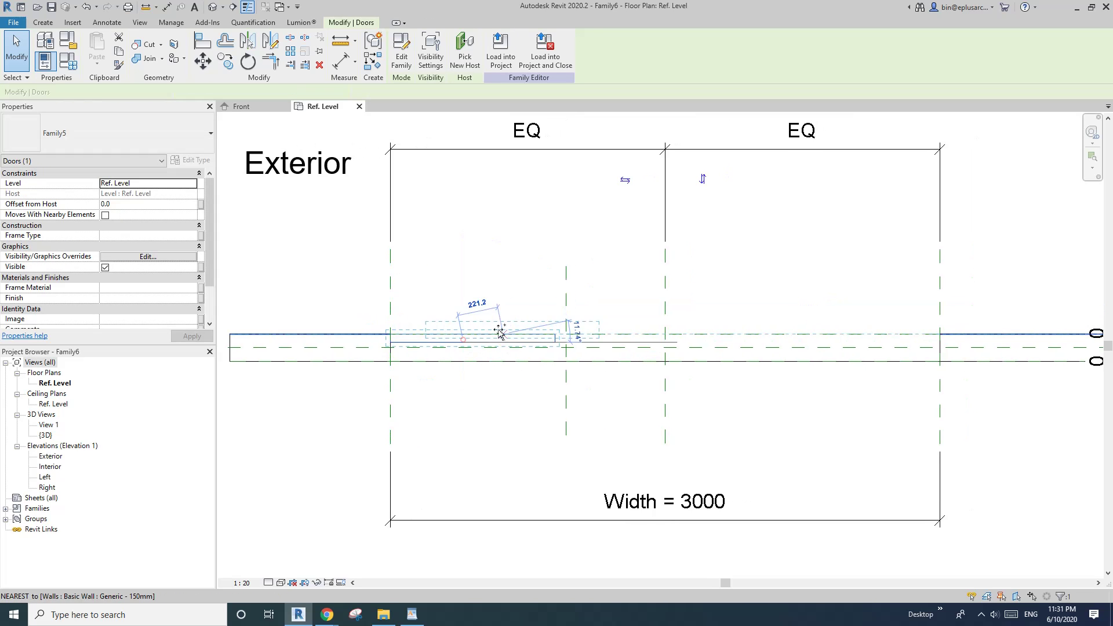
{"action": "key", "text": "Escape"}
Array the locked panel as a grouped, associated set of 2, placing the second panel offset toward the interior along the opening.
{"action": "left_click", "coordinate": [504, 339]}
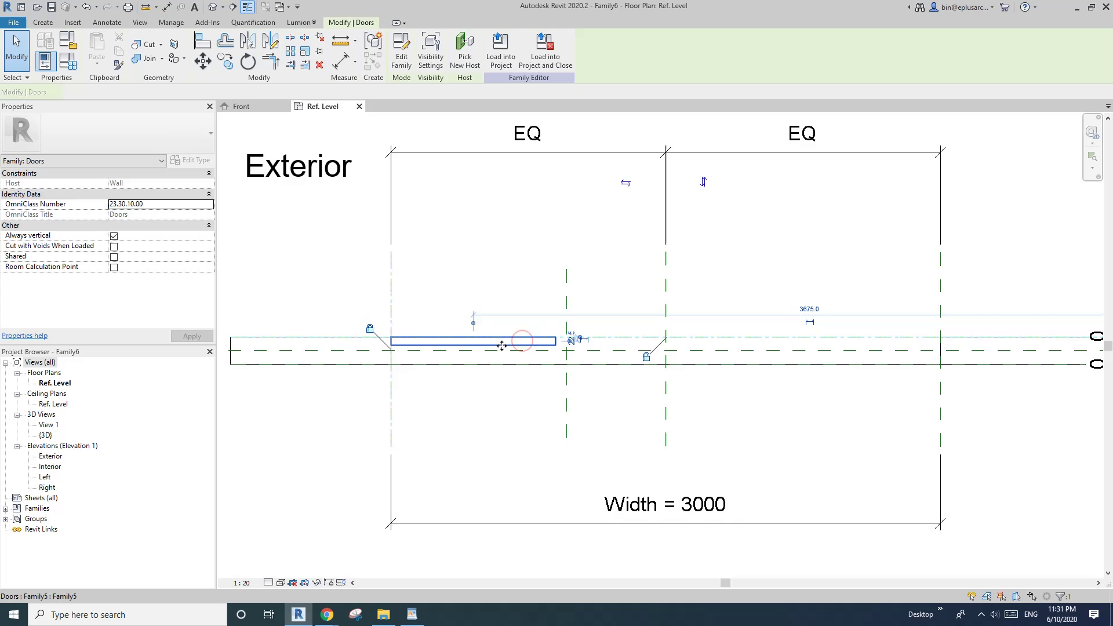
{"action": "scroll", "coordinate": [504, 354], "scroll_direction": "up", "scroll_amount": 1}
{"action": "middle_click_drag", "start_coordinate": [504, 353], "coordinate": [488, 330]}
{"action": "key", "text": "a"}
{"action": "key", "text": "r"}
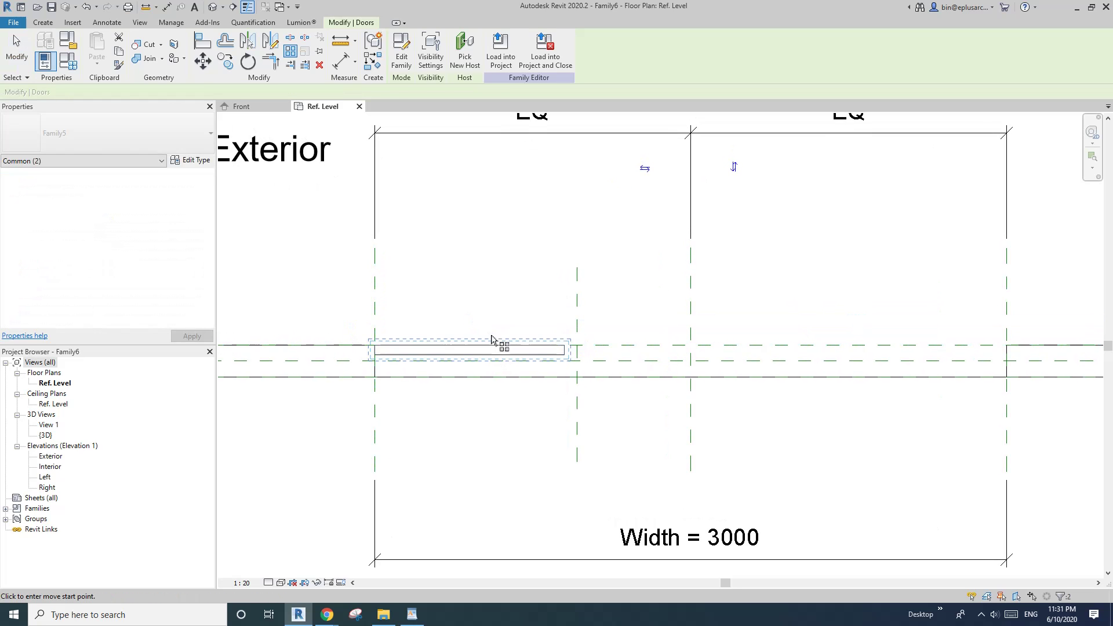
{"action": "left_click", "coordinate": [454, 340]}
{"action": "left_click", "coordinate": [691, 428]}
Align the second panel's left end with the added vertical reference plane and lock the alignment.
{"action": "middle_click_drag", "start_coordinate": [590, 442], "coordinate": [561, 427]}
{"action": "left_click", "coordinate": [573, 464]}
{"action": "key", "text": "a"}
{"action": "key", "text": "l"}
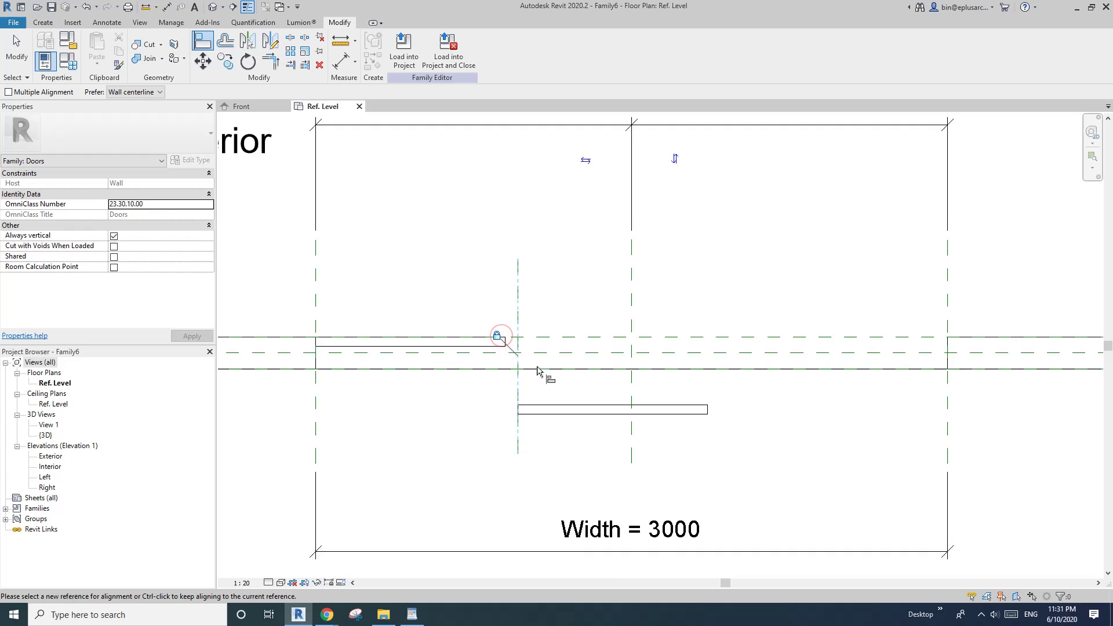
{"action": "scroll", "coordinate": [503, 350], "scroll_direction": "up", "scroll_amount": 2}
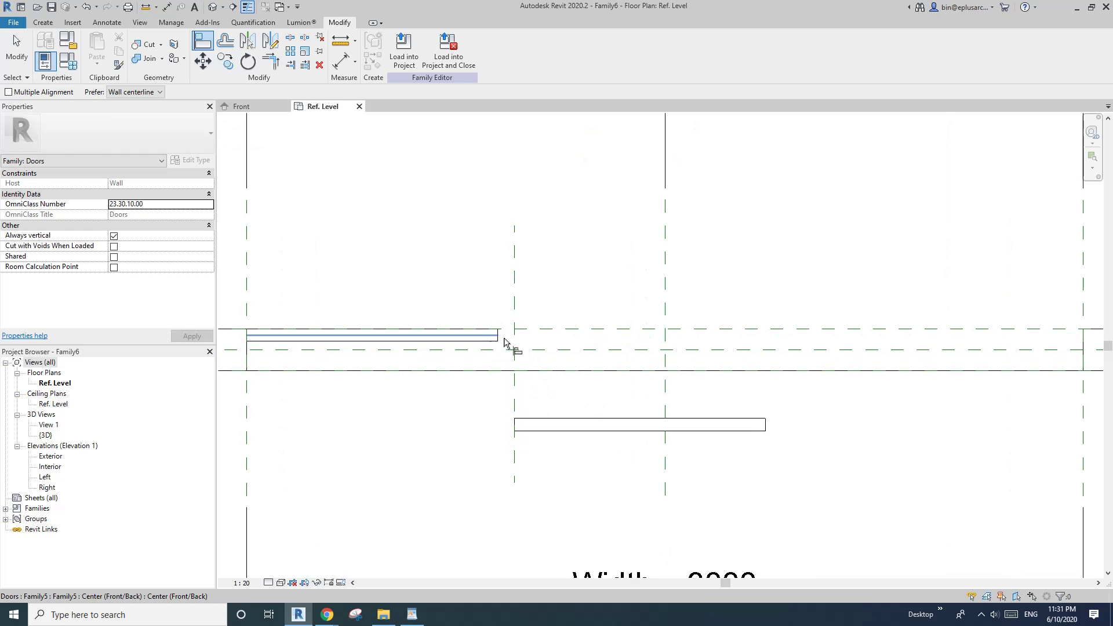
{"action": "mouse_move", "coordinate": [567, 349]}
{"action": "middle_mouse_down"}
{"action": "mouse_move", "coordinate": [555, 370]}
{"action": "mouse_move", "coordinate": [634, 388]}
{"action": "middle_mouse_up"}
{"action": "key", "text": "Escape"}
Draw a horizontal reference plane about 59 mm inside the wall's exterior face, just past the first panel's interior face.
{"action": "scroll", "coordinate": [606, 344], "scroll_direction": "down", "scroll_amount": 1}
{"action": "key", "text": "r"}
{"action": "key", "text": "p"}
{"action": "scroll", "coordinate": [565, 358], "scroll_direction": "up", "scroll_amount": 5}
{"action": "left_click", "coordinate": [663, 358]}
{"action": "scroll", "coordinate": [548, 371], "scroll_direction": "down", "scroll_amount": 3}
{"action": "middle_click_drag", "start_coordinate": [548, 390], "coordinate": [855, 404]}
{"action": "left_click", "coordinate": [469, 376]}
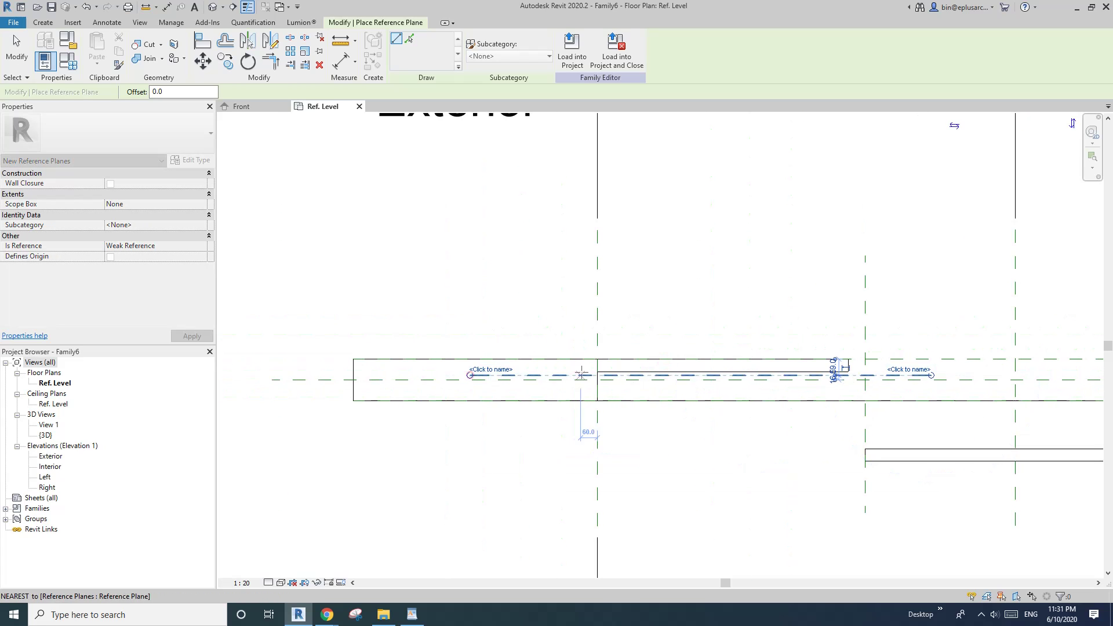
{"action": "scroll", "coordinate": [537, 347], "scroll_direction": "down", "scroll_amount": 2}
{"action": "key", "text": "Escape"}
Add an aligned dimension between the new horizontal reference plane and the exterior reference plane.
{"action": "key", "text": "d"}
{"action": "key", "text": "i"}
{"action": "scroll", "coordinate": [632, 358], "scroll_direction": "up", "scroll_amount": 4}
{"action": "left_click", "coordinate": [631, 354]}
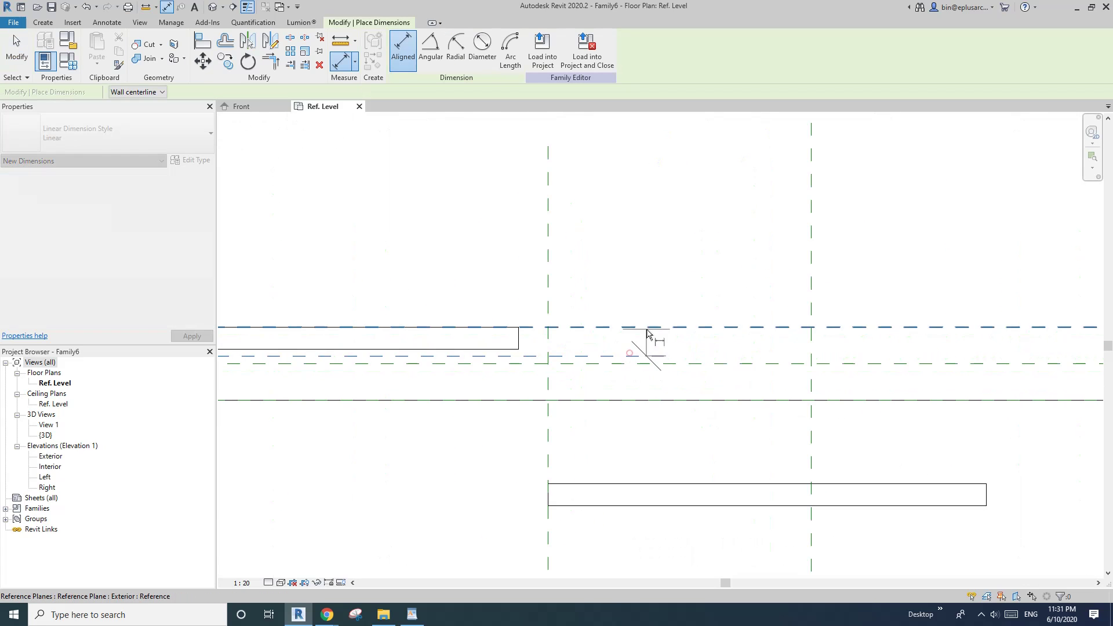
{"action": "left_click", "coordinate": [649, 328]}
{"action": "middle_click_drag", "start_coordinate": [714, 330], "coordinate": [664, 342]}
{"action": "left_click", "coordinate": [721, 262]}
{"action": "middle_click_drag", "start_coordinate": [670, 268], "coordinate": [668, 278]}
{"action": "key", "text": "Escape"}
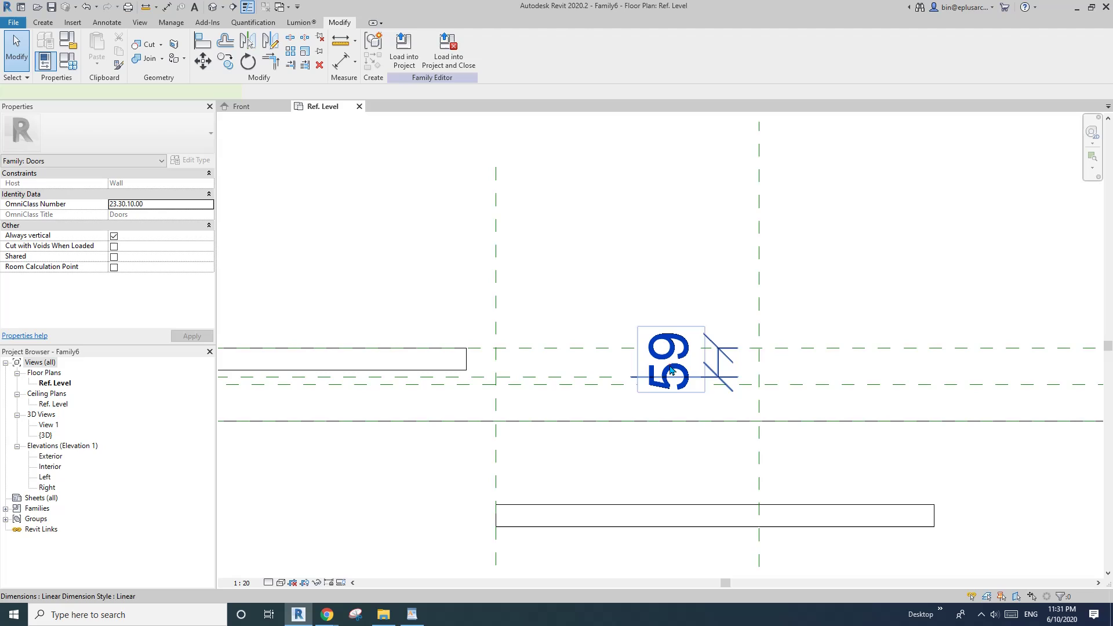
Label the 59 mm dimension with a new type parameter named Single Panel Thickness, grouped under Dimensions.
{"action": "left_click", "coordinate": [669, 360]}
{"action": "scroll", "coordinate": [368, 341], "scroll_direction": "down", "scroll_amount": 1}
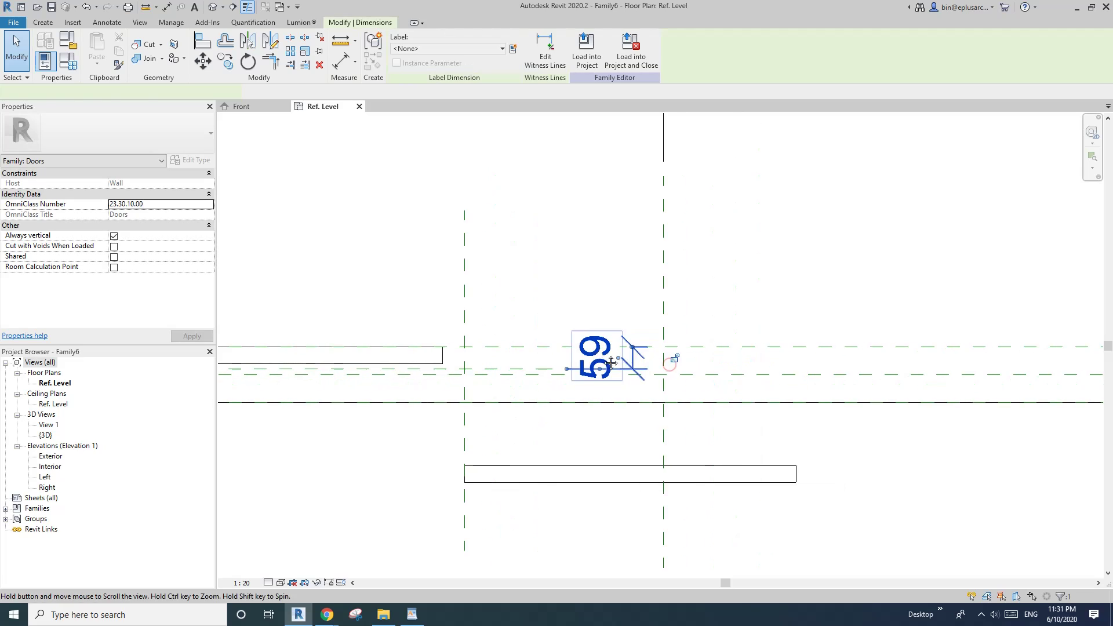
{"action": "left_click", "coordinate": [493, 50]}
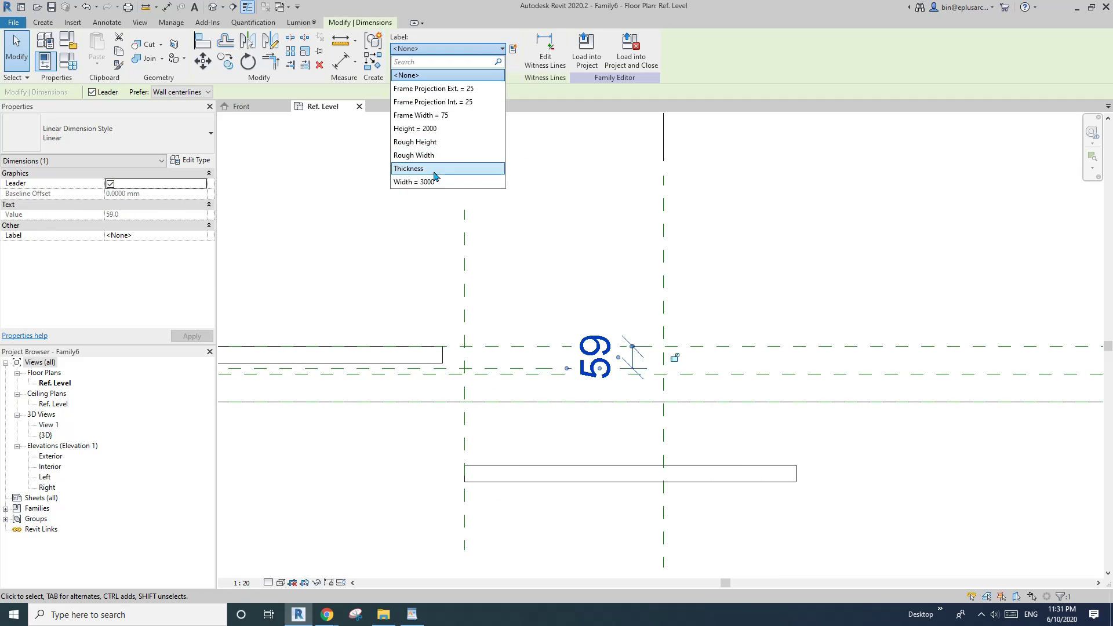
{"action": "left_click", "coordinate": [458, 161]}
{"action": "left_click", "coordinate": [456, 48]}
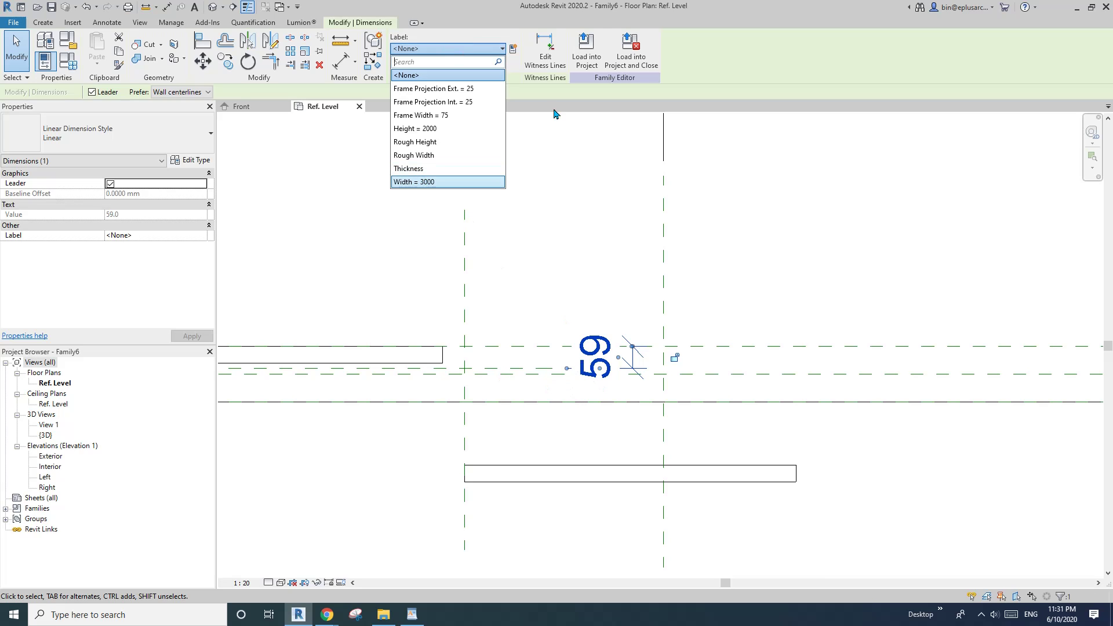
{"action": "left_click", "coordinate": [514, 49]}
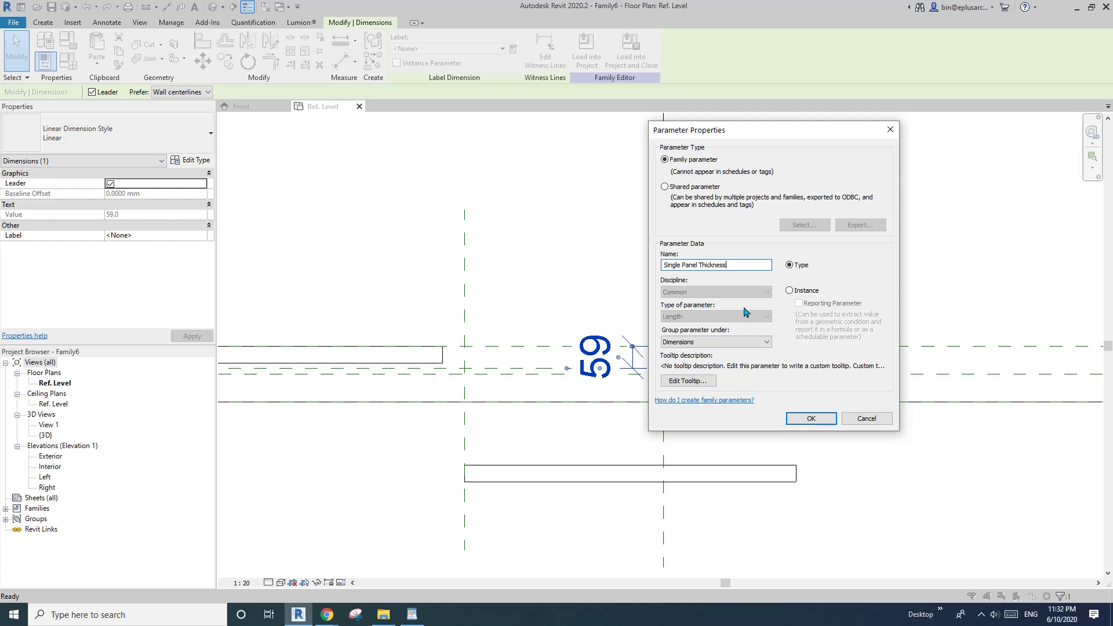
{"action": "left_click", "coordinate": [811, 418]}
{"action": "left_click", "coordinate": [624, 388]}
Edit the first panel's array group and associate the nested panel's Thickness with Single Panel Thickness, removing the conflicting constraints.
{"action": "scroll", "coordinate": [656, 383], "scroll_direction": "up", "scroll_amount": 3}
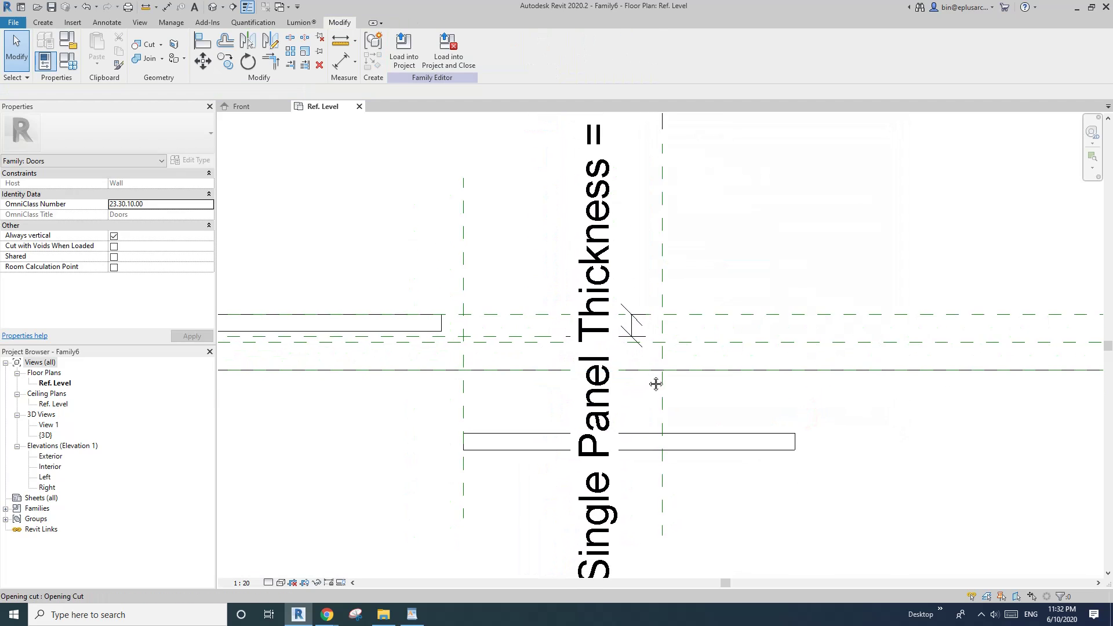
{"action": "left_click", "coordinate": [509, 352]}
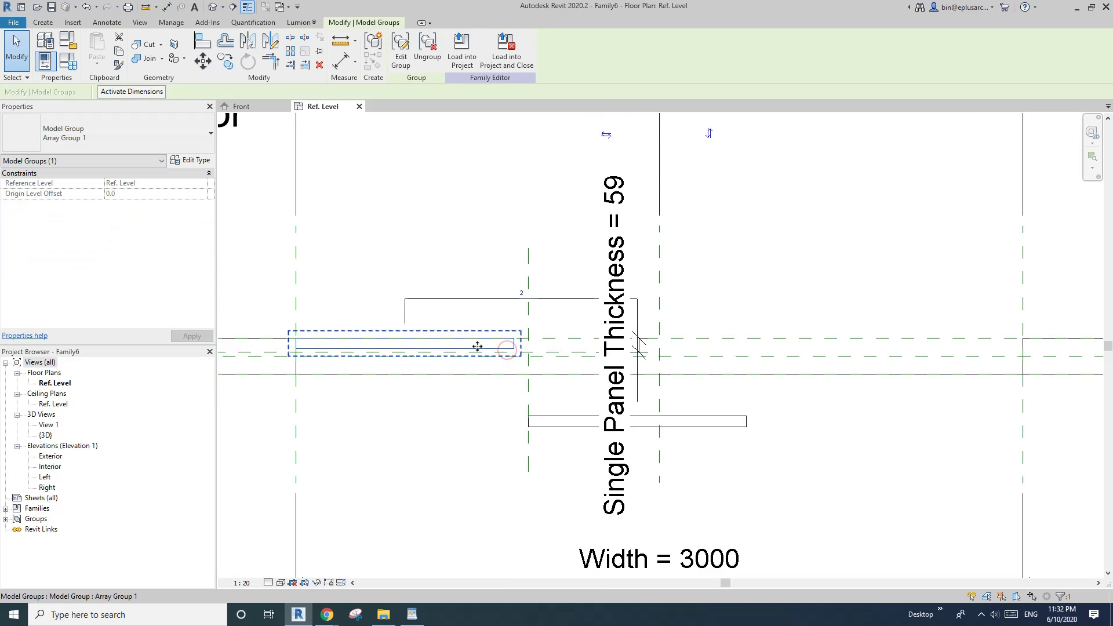
{"action": "middle_click_drag", "start_coordinate": [424, 366], "coordinate": [498, 375]}
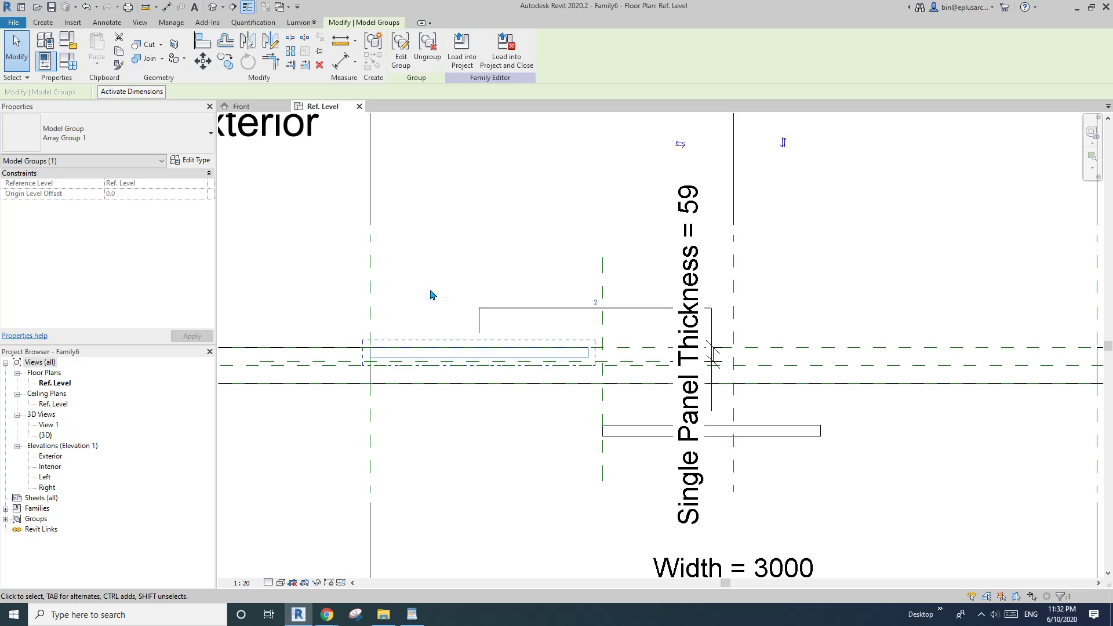
{"action": "left_click", "coordinate": [401, 60]}
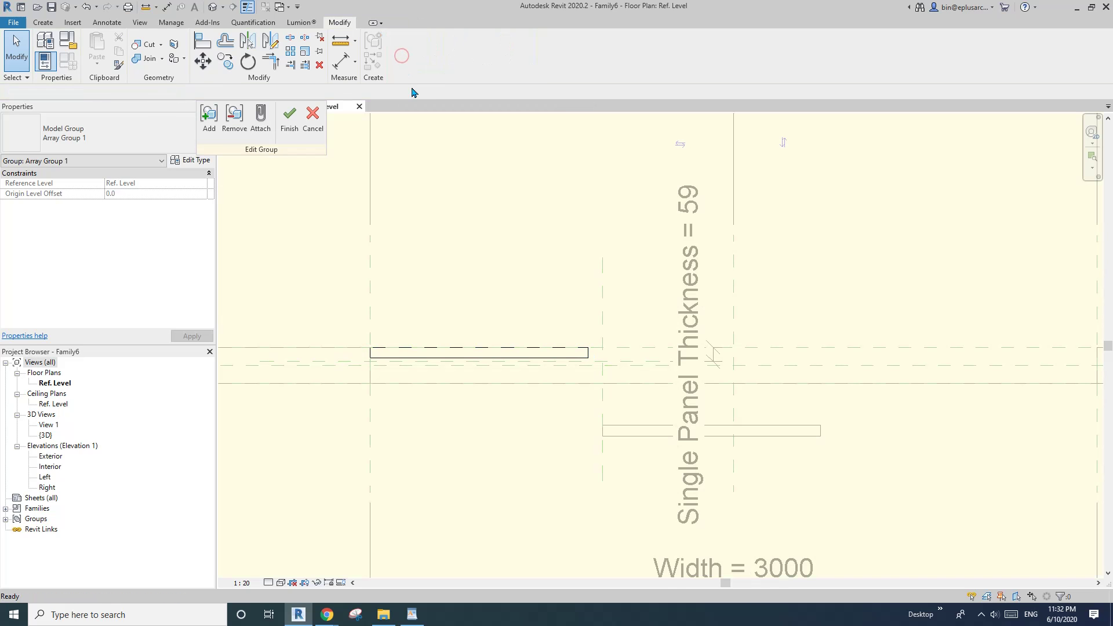
{"action": "left_click", "coordinate": [542, 358]}
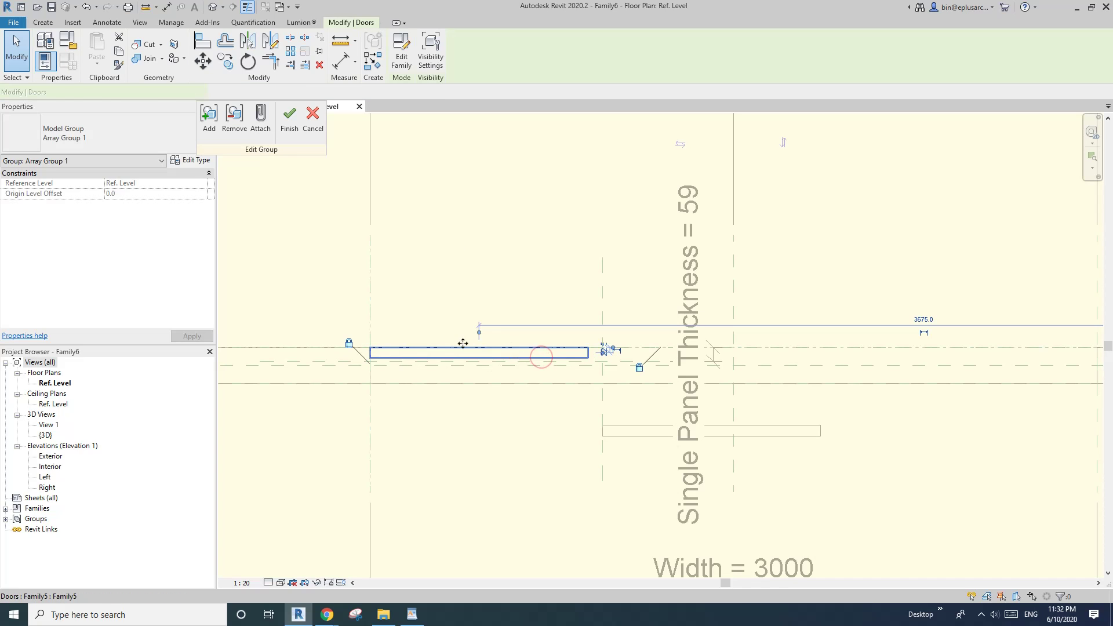
{"action": "left_click", "coordinate": [183, 162]}
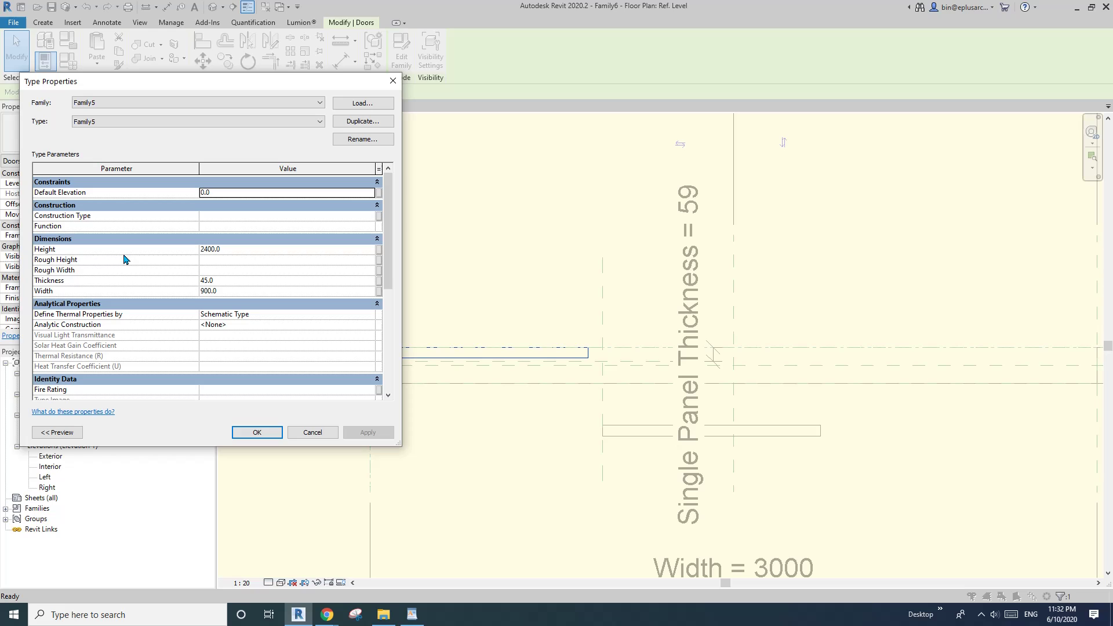
{"action": "left_click", "coordinate": [378, 283]}
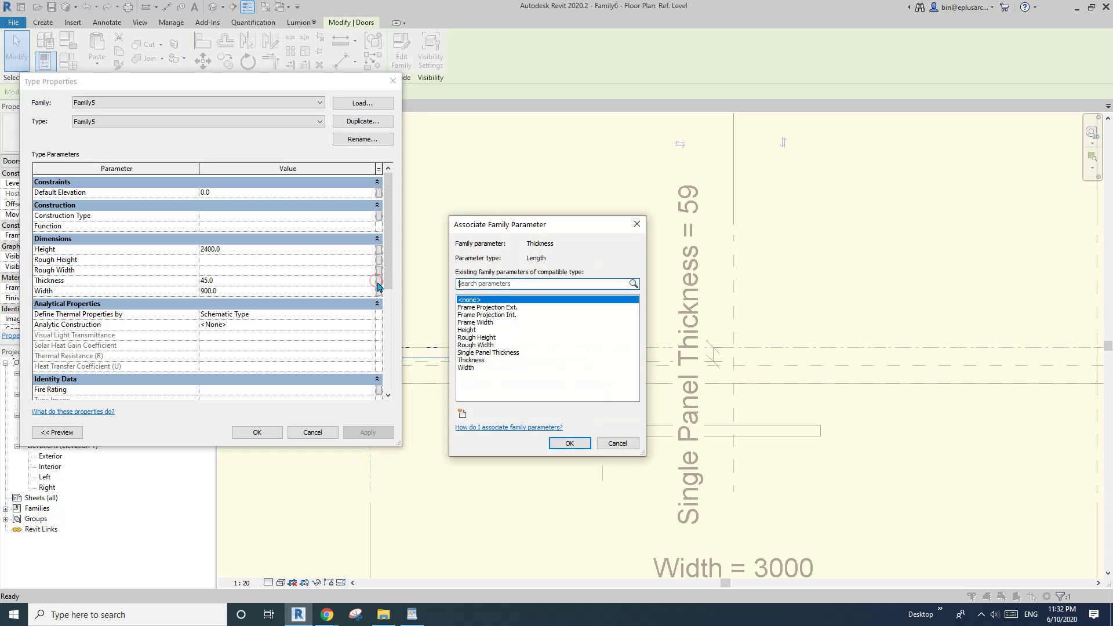
{"action": "left_click", "coordinate": [486, 353]}
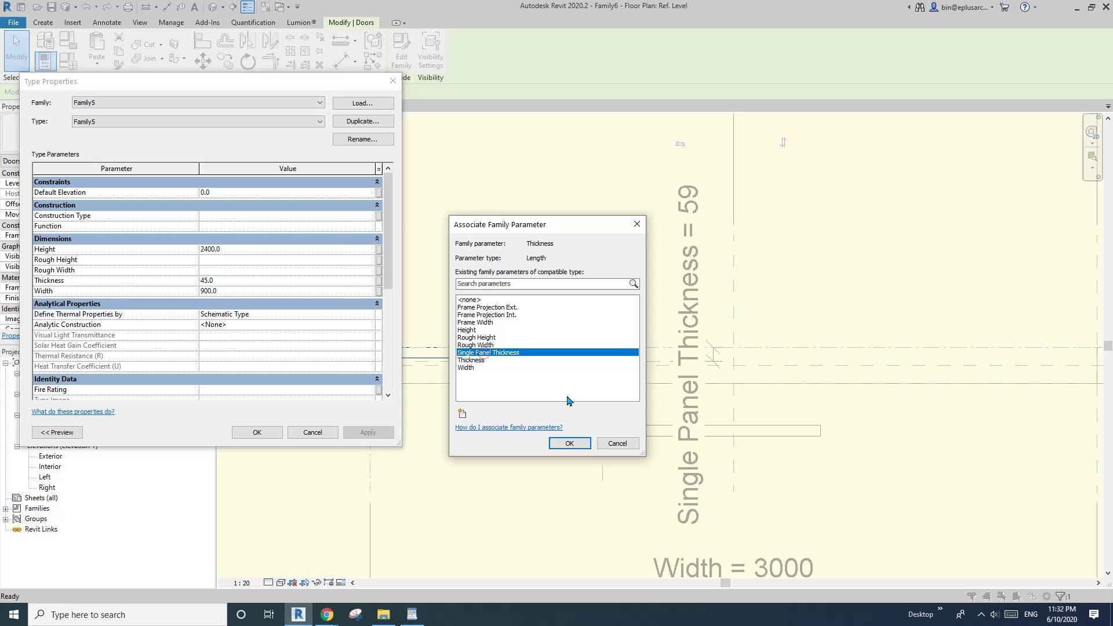
{"action": "left_click", "coordinate": [569, 443]}
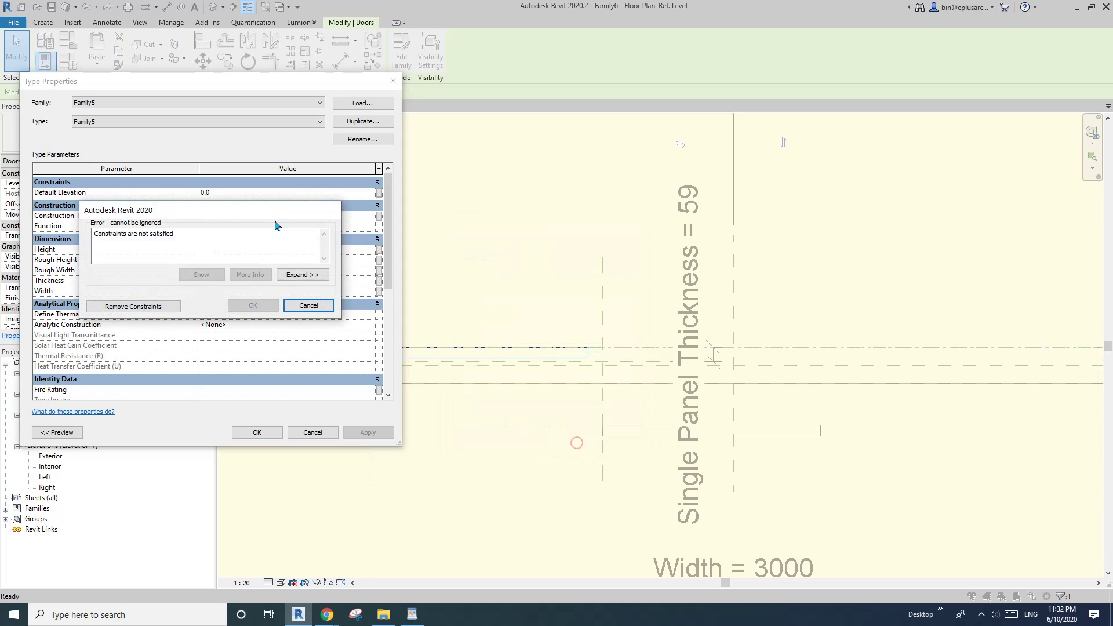
{"action": "left_click", "coordinate": [149, 308]}
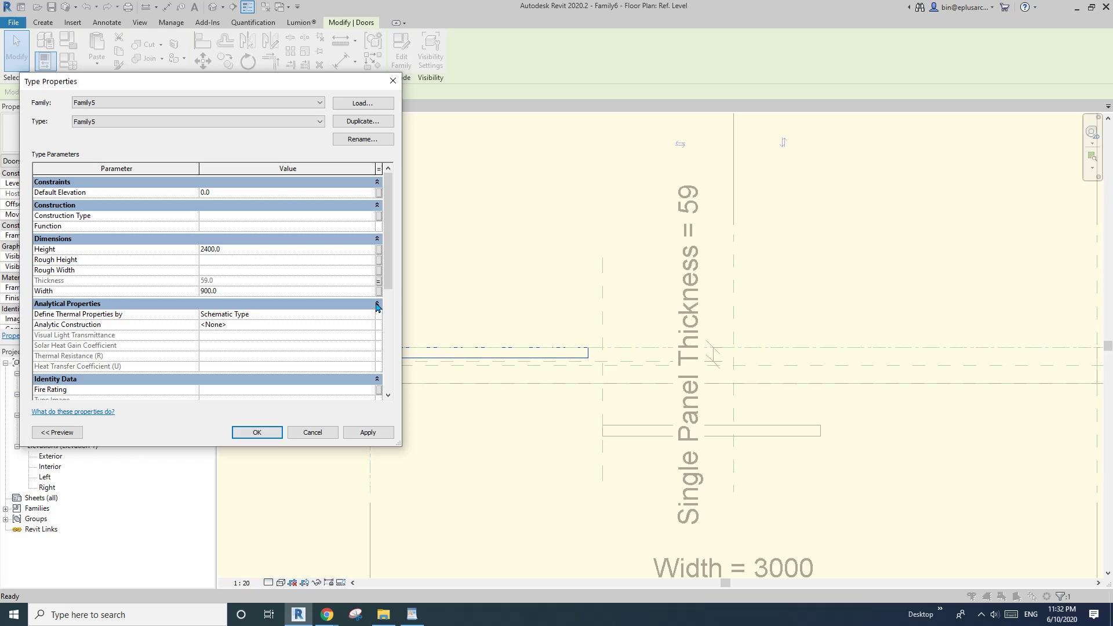
Associate the nested panel's Width with a new family parameter named Single Panel Width, grouped under Dimensions.
{"action": "mouse_move", "coordinate": [388, 278]}
{"action": "left_mouse_down"}
{"action": "mouse_move", "coordinate": [392, 291]}
{"action": "mouse_move", "coordinate": [392, 282]}
{"action": "left_mouse_up"}
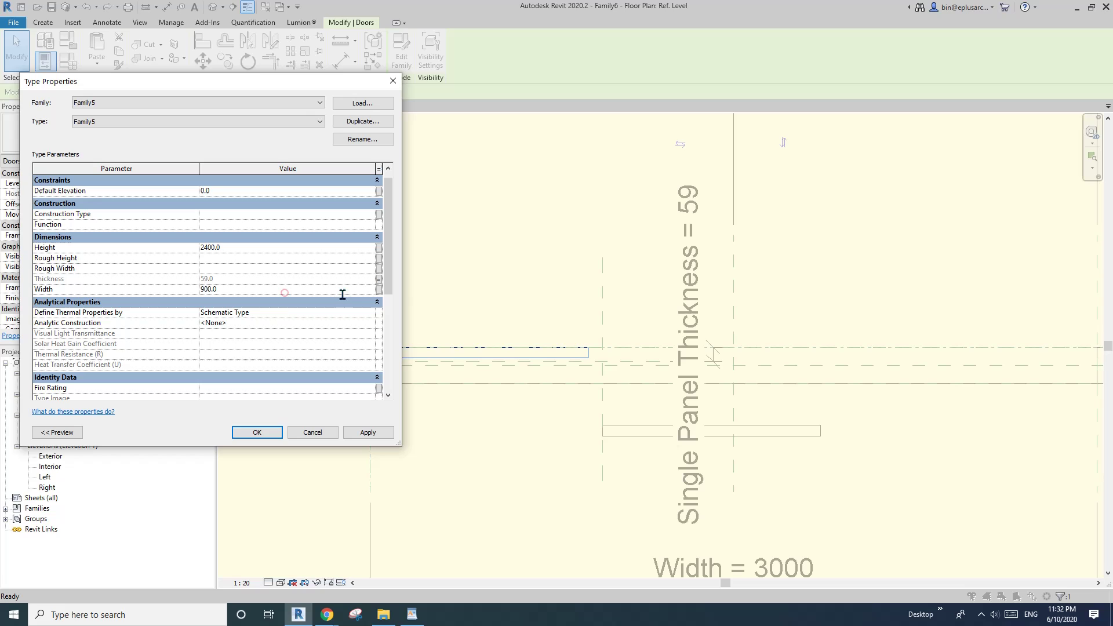
{"action": "left_click", "coordinate": [379, 290]}
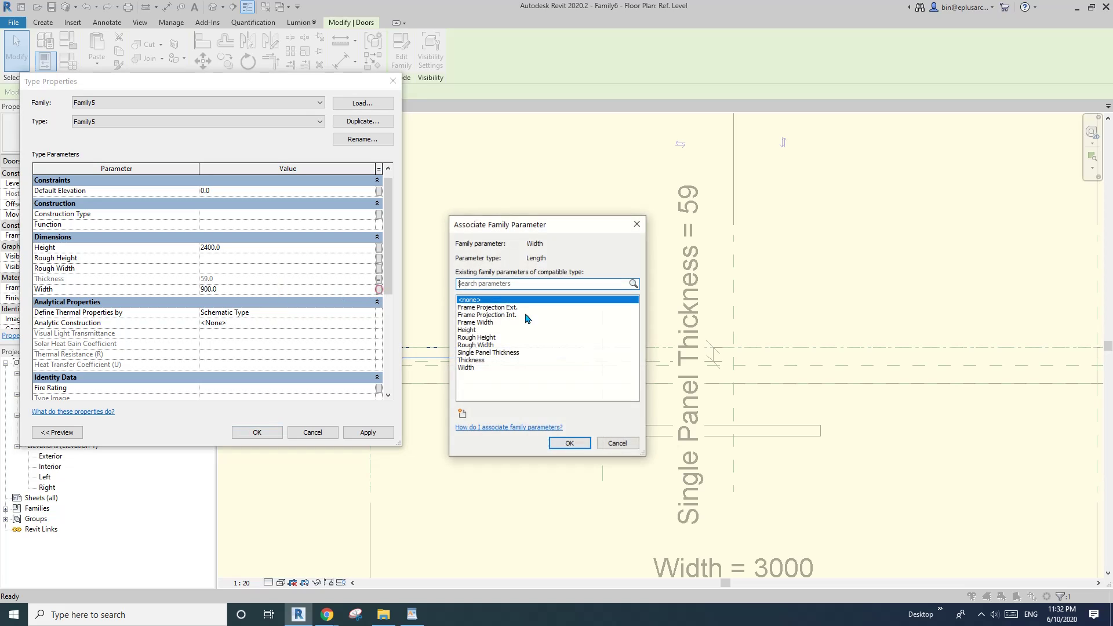
{"action": "left_click", "coordinate": [462, 414]}
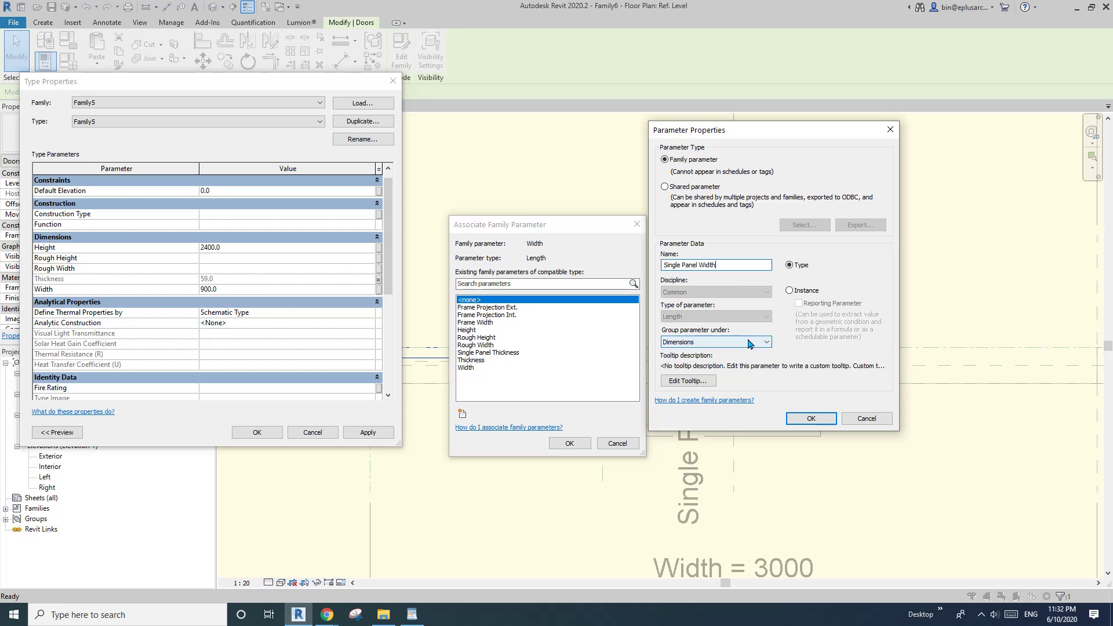
{"action": "left_click", "coordinate": [821, 419]}
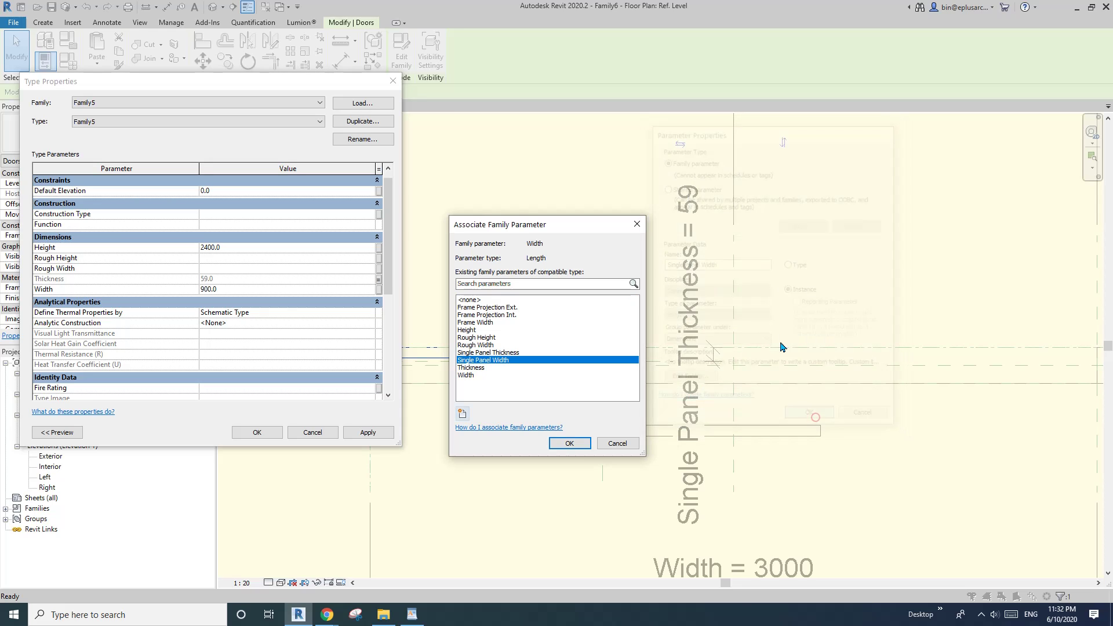
{"action": "left_click", "coordinate": [570, 444]}
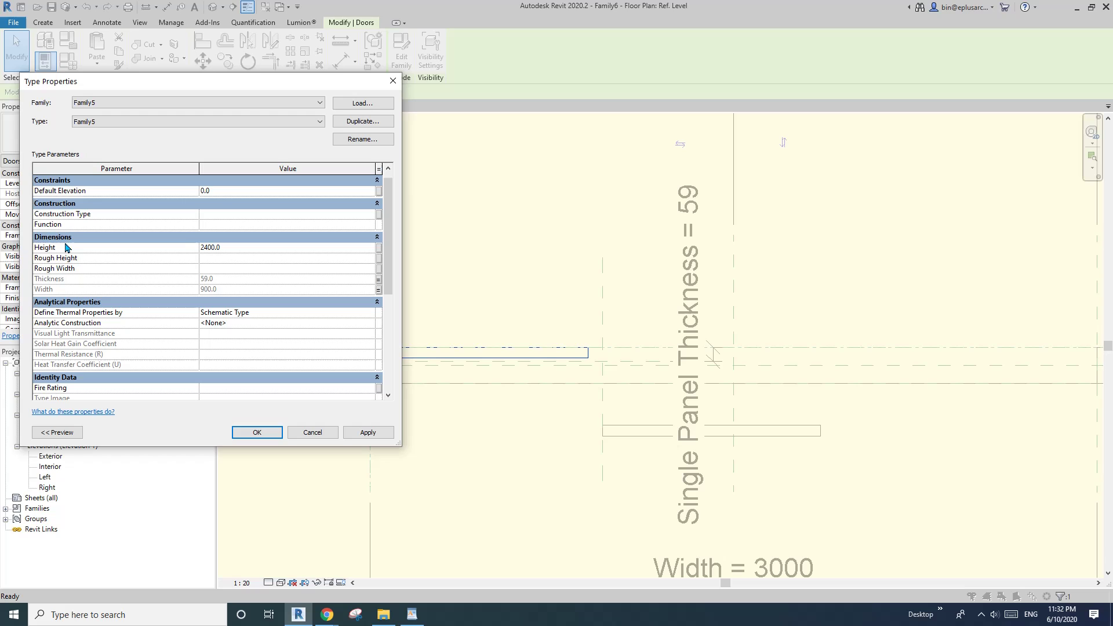
Associate the nested panel's Height with the door's Height parameter and accept the type properties.
{"action": "left_click", "coordinate": [381, 250]}
{"action": "left_click", "coordinate": [474, 331]}
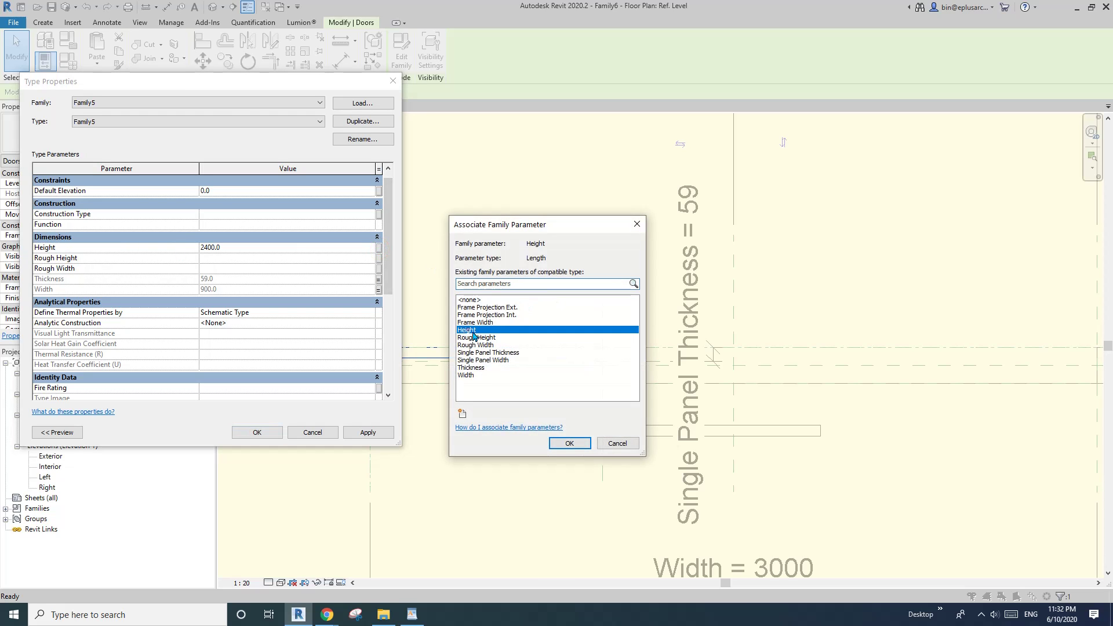
{"action": "left_click", "coordinate": [570, 444]}
{"action": "left_click", "coordinate": [257, 433]}
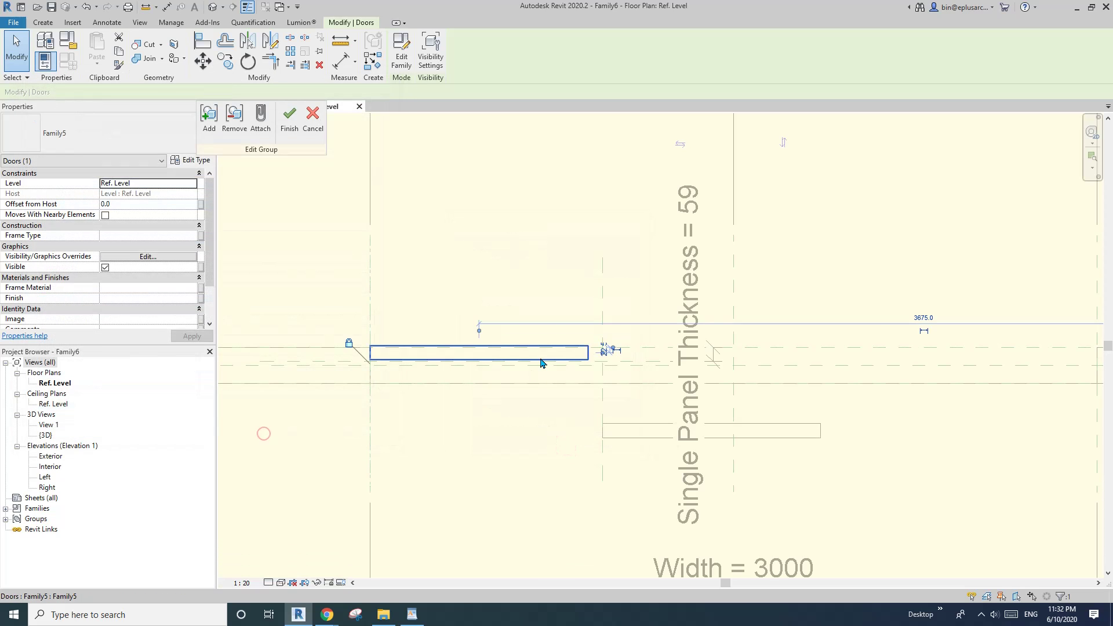
Examine the thickened panel's remaining alignment lock and its faces against the exterior and added reference planes.
{"action": "scroll", "coordinate": [525, 372], "scroll_direction": "down", "scroll_amount": 1}
{"action": "left_click", "coordinate": [516, 370]}
{"action": "scroll", "coordinate": [406, 302], "scroll_direction": "up", "scroll_amount": 1}
{"action": "left_click", "coordinate": [436, 330]}
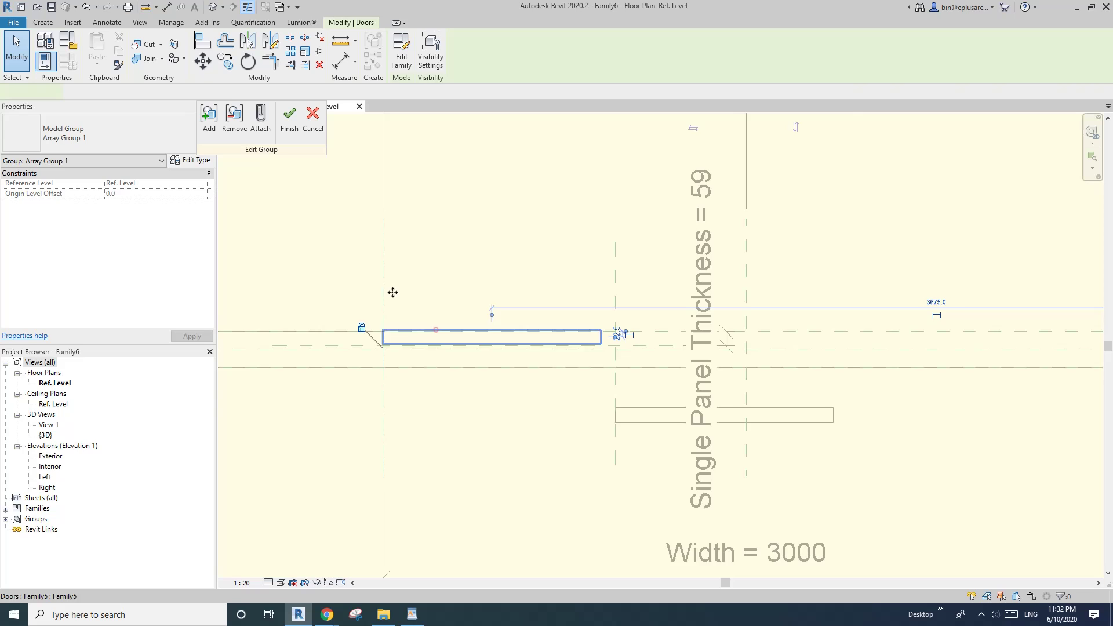
{"action": "middle_click_drag", "start_coordinate": [393, 293], "coordinate": [439, 294]}
{"action": "left_click", "coordinate": [480, 341]}
{"action": "scroll", "coordinate": [467, 335], "scroll_direction": "up", "scroll_amount": 1}
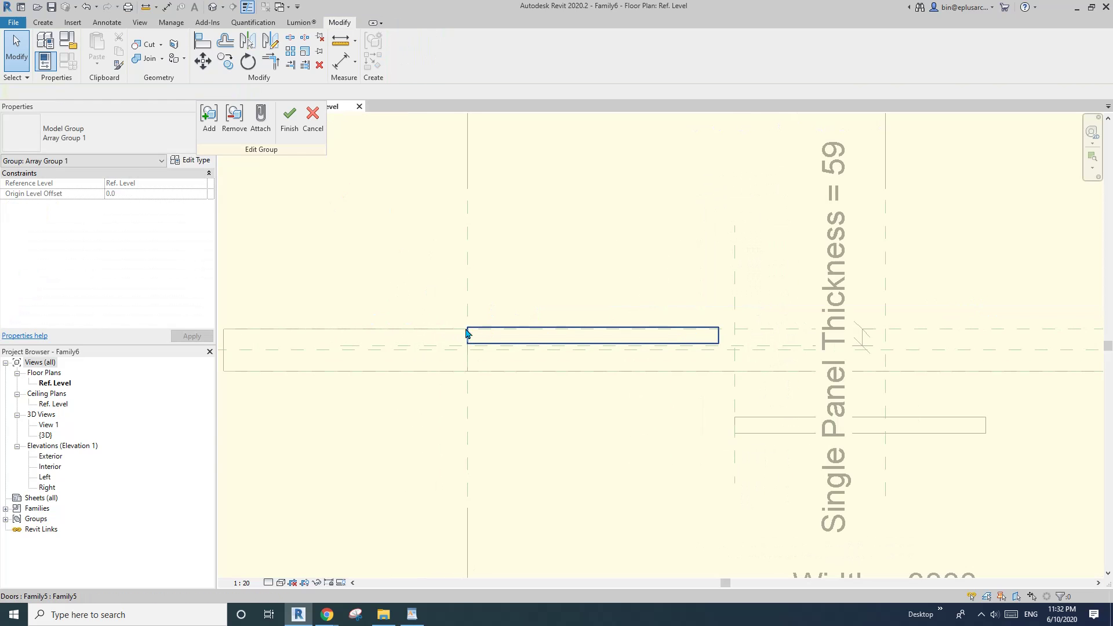
{"action": "scroll", "coordinate": [480, 335], "scroll_direction": "up", "scroll_amount": 2}
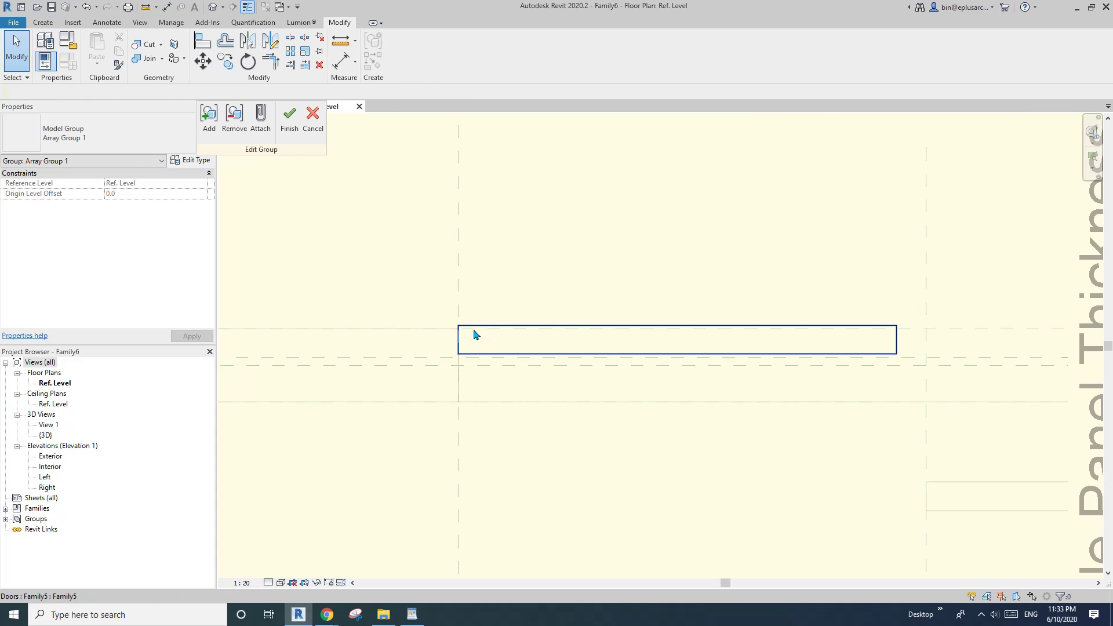
{"action": "scroll", "coordinate": [493, 335], "scroll_direction": "down", "scroll_amount": 3}
{"action": "middle_click_drag", "start_coordinate": [493, 335], "coordinate": [478, 333]}
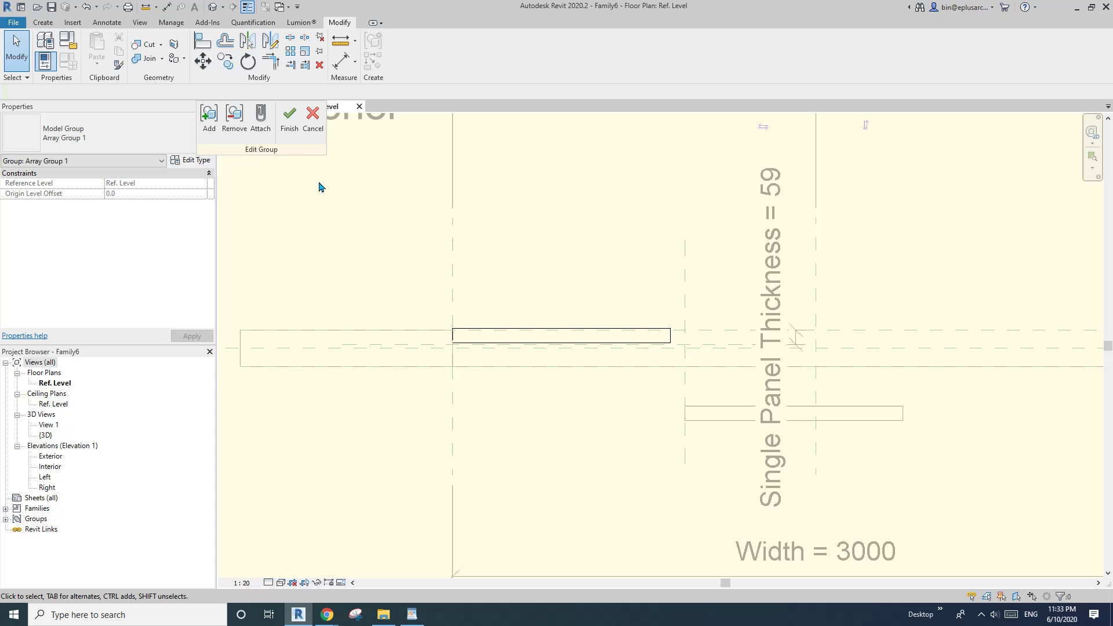
Finish editing the array group and align the first panel's outer face to the Exterior reference plane.
{"action": "left_click", "coordinate": [296, 132]}
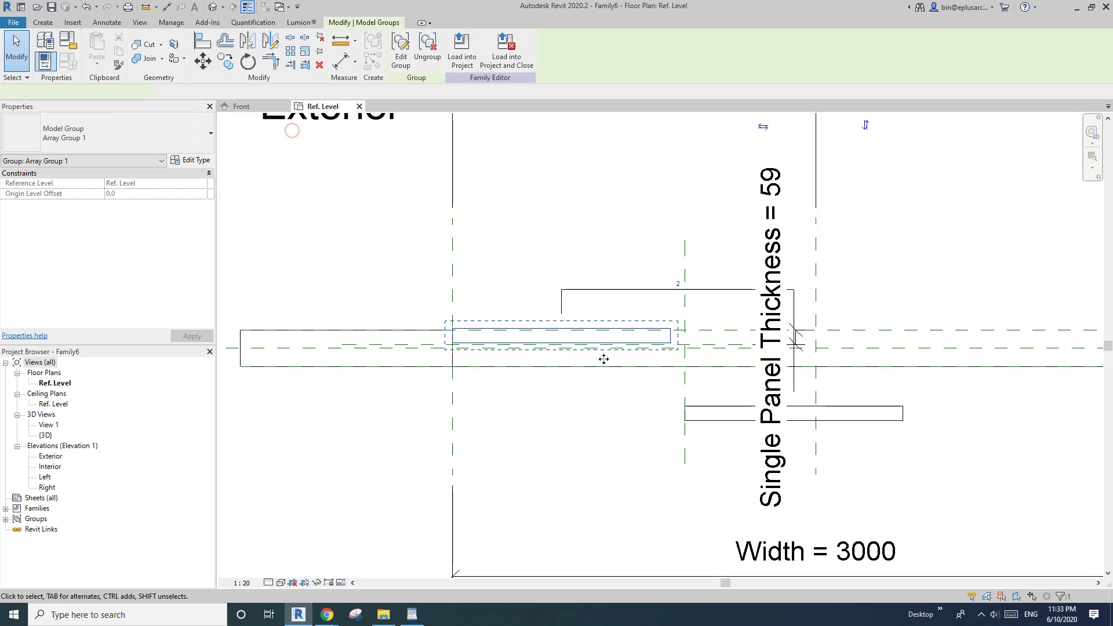
{"action": "key", "text": "Escape"}
{"action": "key", "text": "a"}
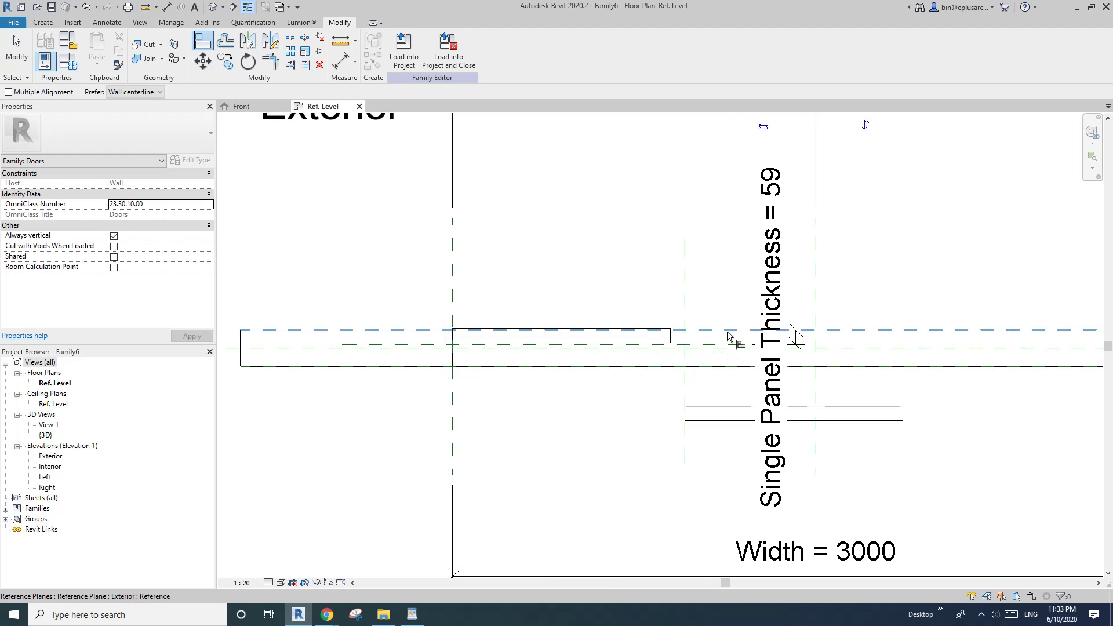
{"action": "left_click", "coordinate": [727, 331]}
{"action": "left_click", "coordinate": [634, 330]}
{"action": "middle_click_drag", "start_coordinate": [603, 377], "coordinate": [556, 405]}
{"action": "key", "text": "Escape"}
{"action": "scroll", "coordinate": [638, 370], "scroll_direction": "down", "scroll_amount": 1}
{"action": "scroll", "coordinate": [665, 380], "scroll_direction": "up", "scroll_amount": 2}
Align the second panel's upper face to the horizontal reference plane that marks the single panel thickness.
{"action": "left_click", "coordinate": [567, 404]}
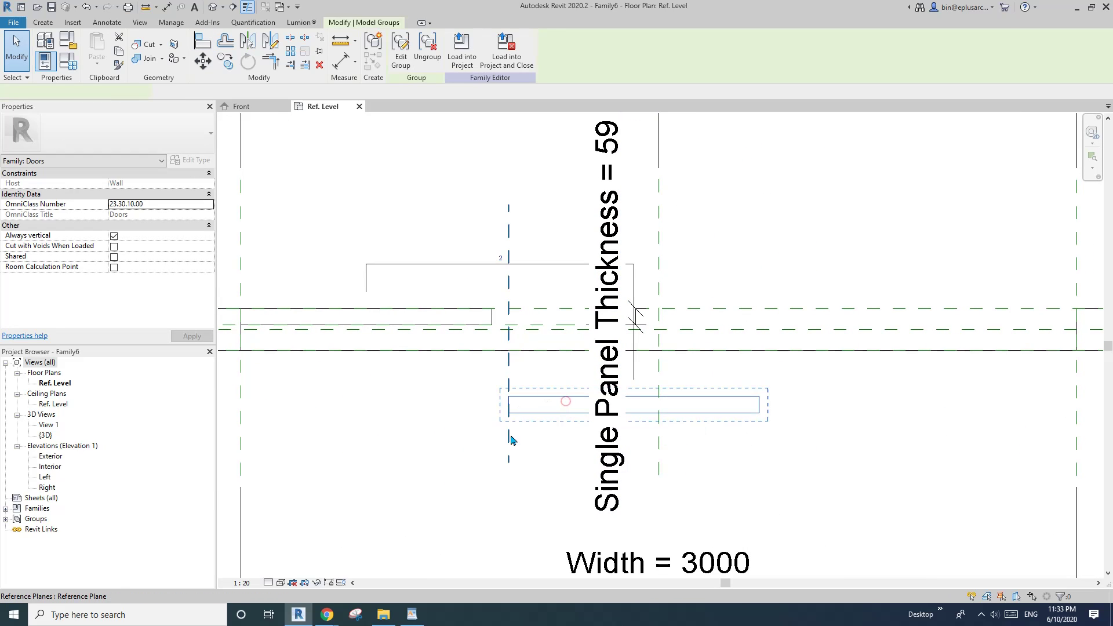
{"action": "key", "text": "Escape"}
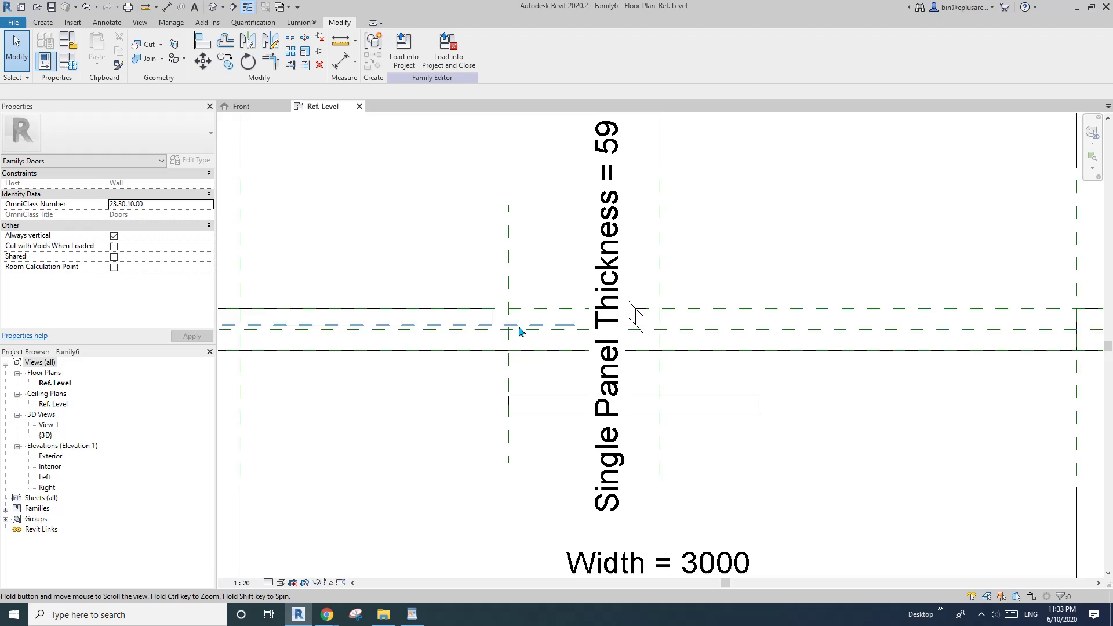
{"action": "scroll", "coordinate": [527, 331], "scroll_direction": "up", "scroll_amount": 2}
{"action": "key", "text": "a"}
{"action": "key", "text": "l"}
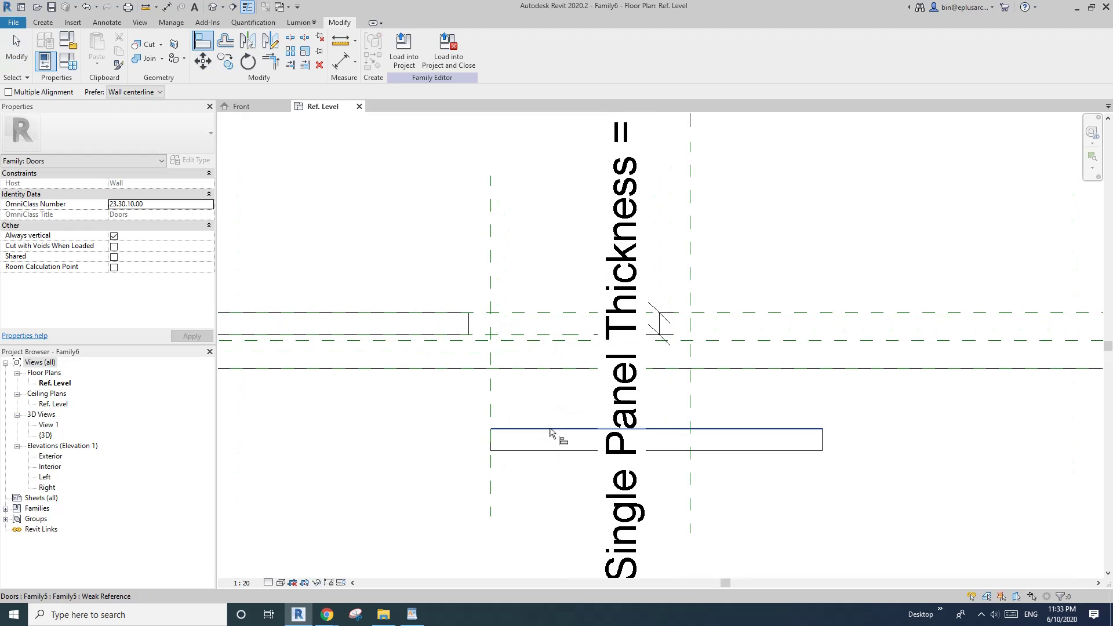
{"action": "left_click", "coordinate": [554, 334]}
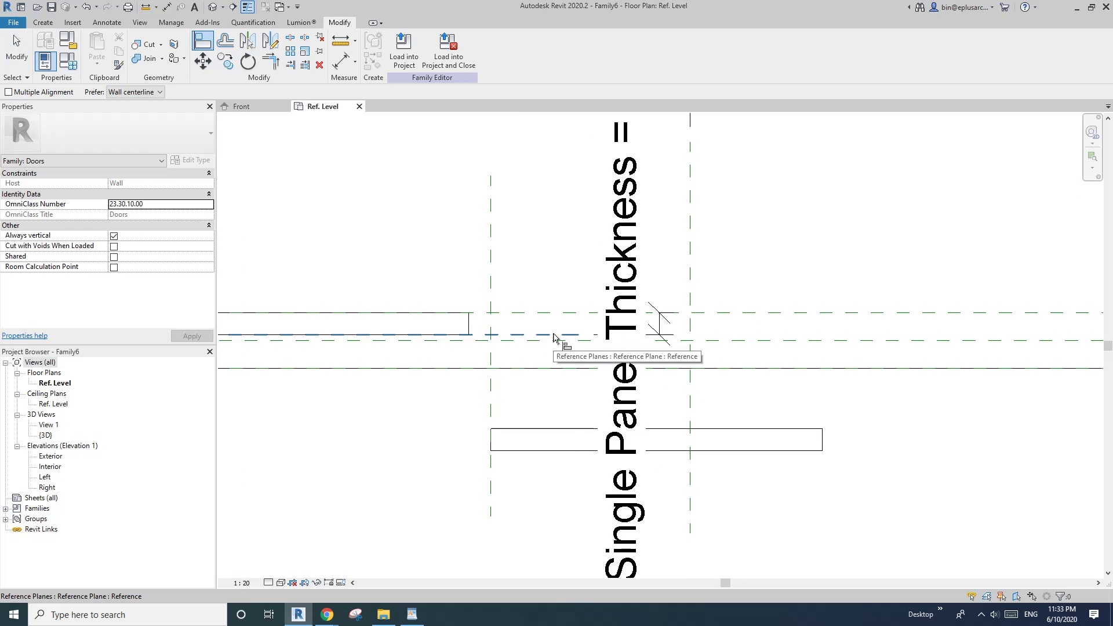
{"action": "left_click", "coordinate": [564, 431]}
{"action": "key", "text": "Escape"}
{"action": "key", "text": "Escape"}
{"action": "scroll", "coordinate": [537, 343], "scroll_direction": "down", "scroll_amount": 3}
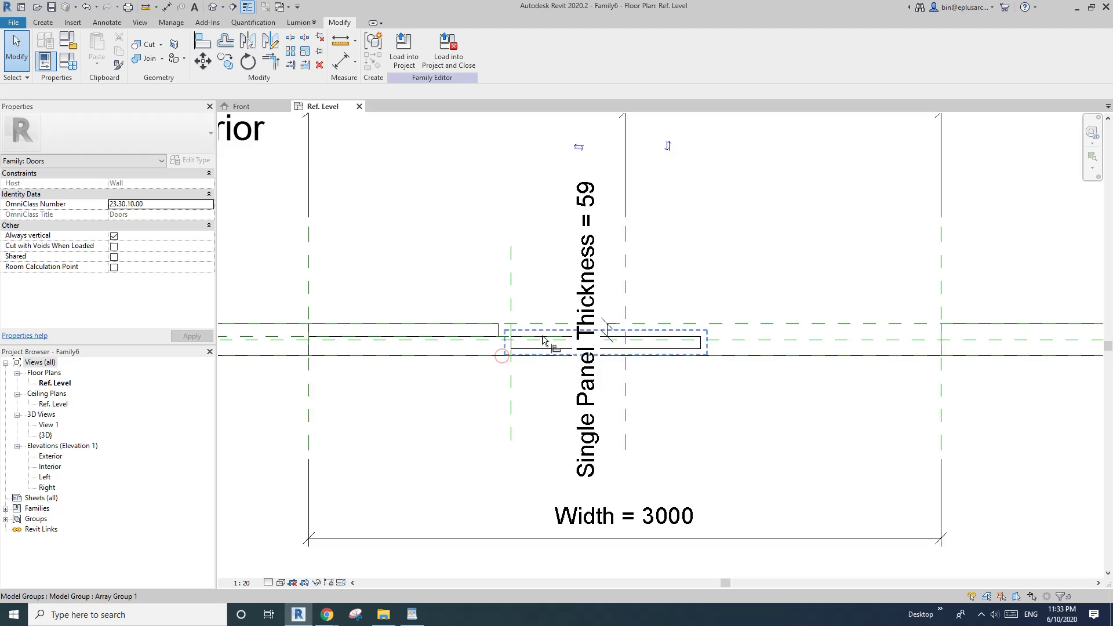
Dimension the distance between the Left reference plane and the vertical plane at the second panel's start.
{"action": "key", "text": "d"}
{"action": "key", "text": "i"}
{"action": "scroll", "coordinate": [525, 359], "scroll_direction": "up", "scroll_amount": 2}
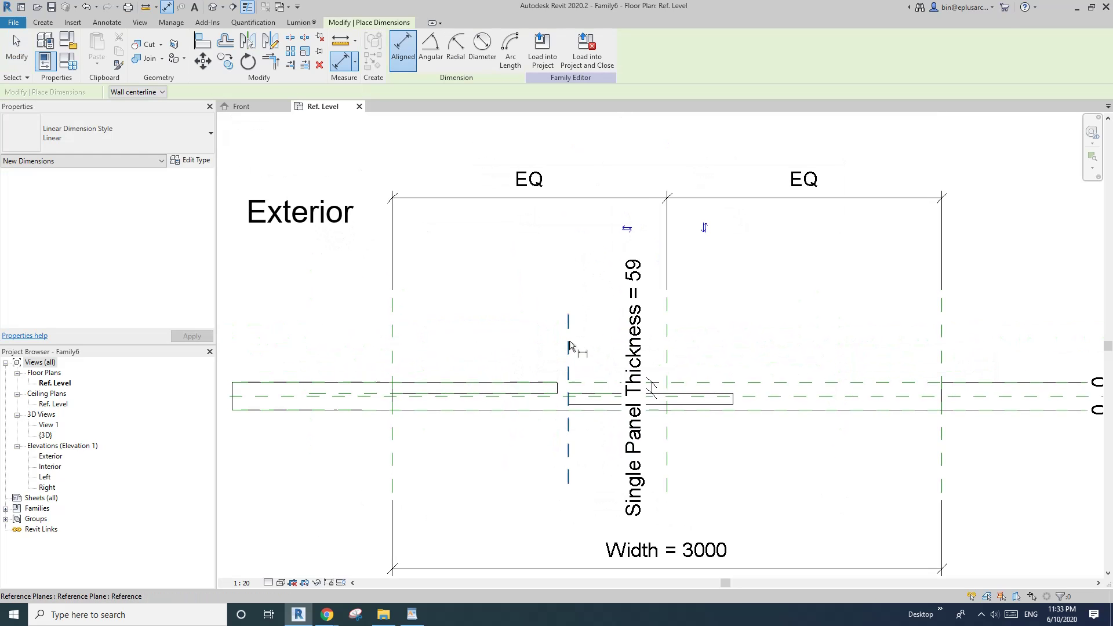
{"action": "left_click", "coordinate": [569, 339]}
{"action": "left_click", "coordinate": [392, 332]}
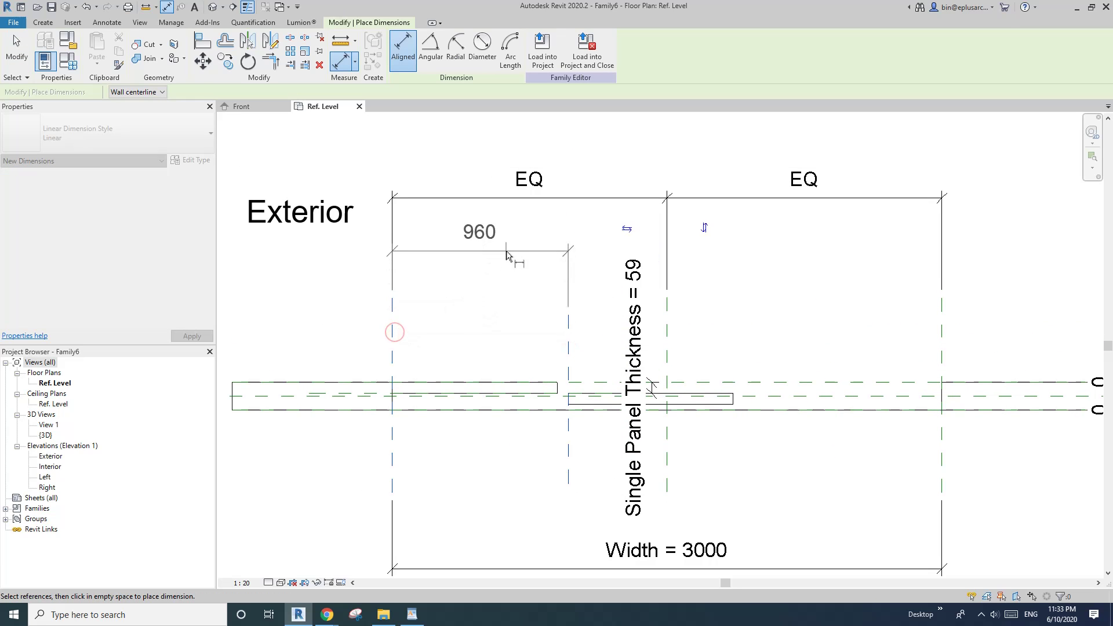
{"action": "left_click", "coordinate": [506, 250]}
{"action": "key", "text": "Escape"}
{"action": "key", "text": "Escape"}
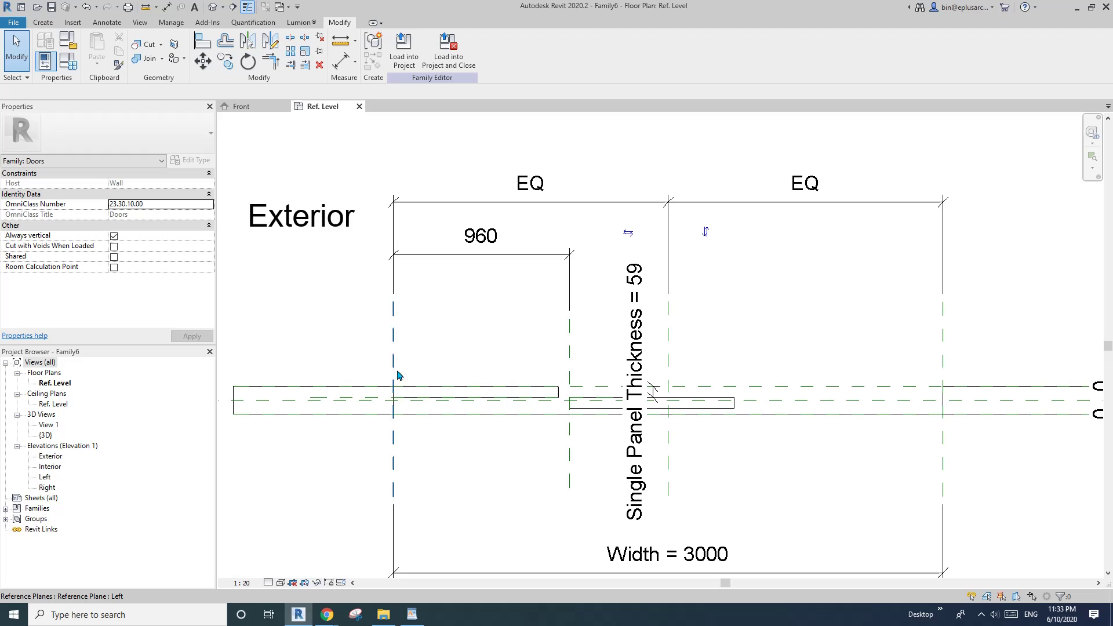
Move the vertical reference plane at the second panel's start to about 940 mm from the Left reference plane.
{"action": "left_click", "coordinate": [572, 374]}
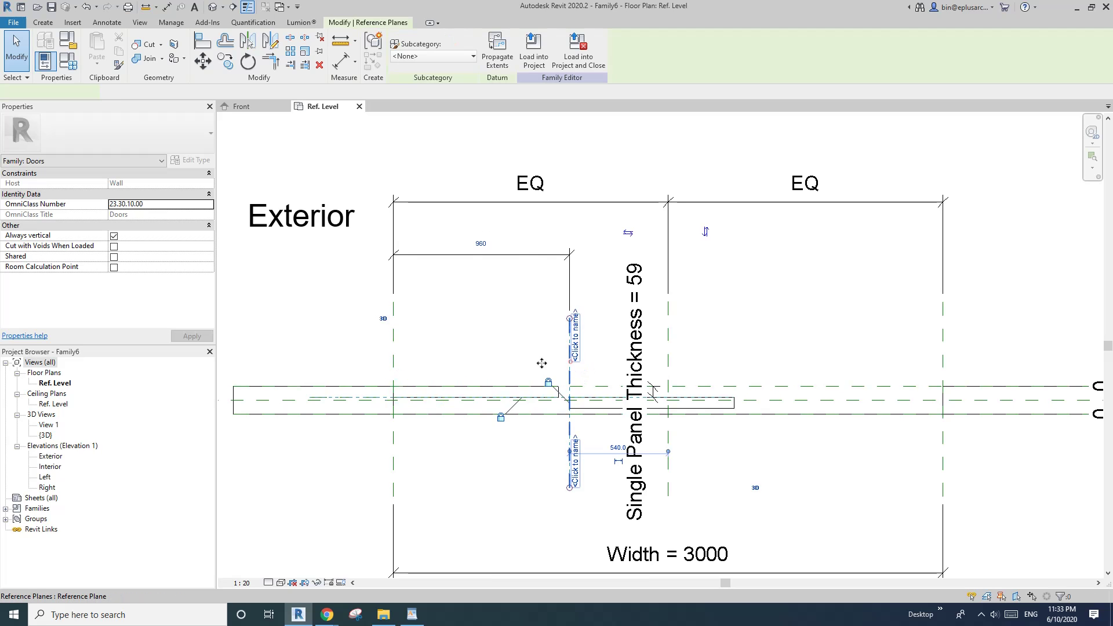
{"action": "mouse_move", "coordinate": [572, 374]}
{"action": "left_mouse_down"}
{"action": "mouse_move", "coordinate": [500, 374]}
{"action": "mouse_move", "coordinate": [566, 371]}
{"action": "left_mouse_up"}
{"action": "left_click", "coordinate": [485, 252]}
{"action": "key", "text": "Escape"}
{"action": "key", "text": "Escape"}
Label the dimension to the second panel's plane with a new instance parameter named Panel Offset, and review it among the family parameters.
{"action": "left_click", "coordinate": [492, 265]}
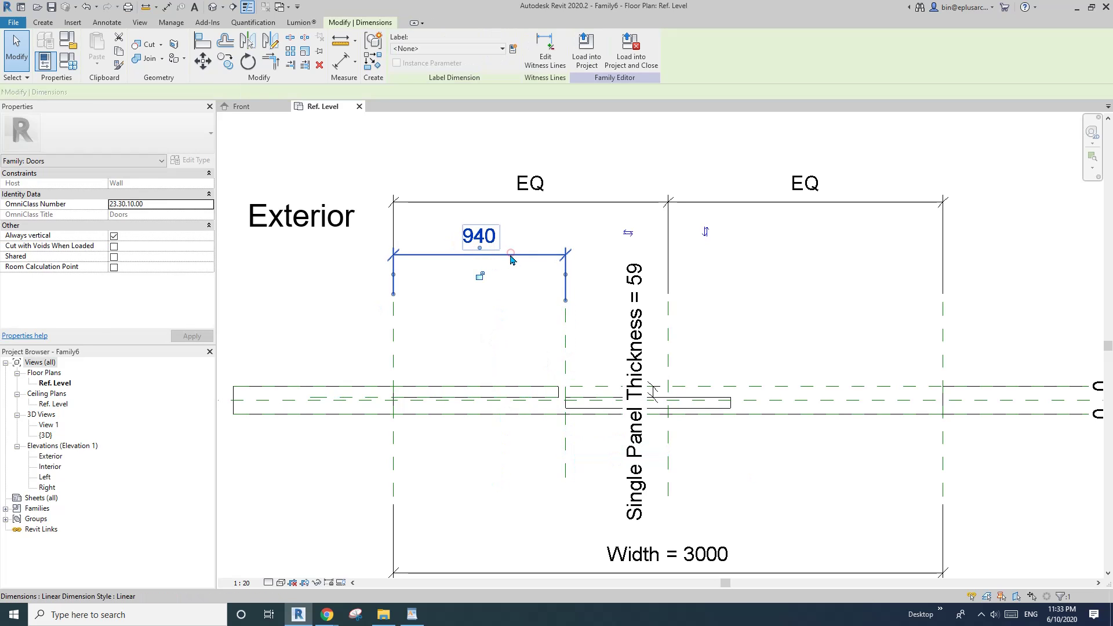
{"action": "left_click", "coordinate": [515, 48]}
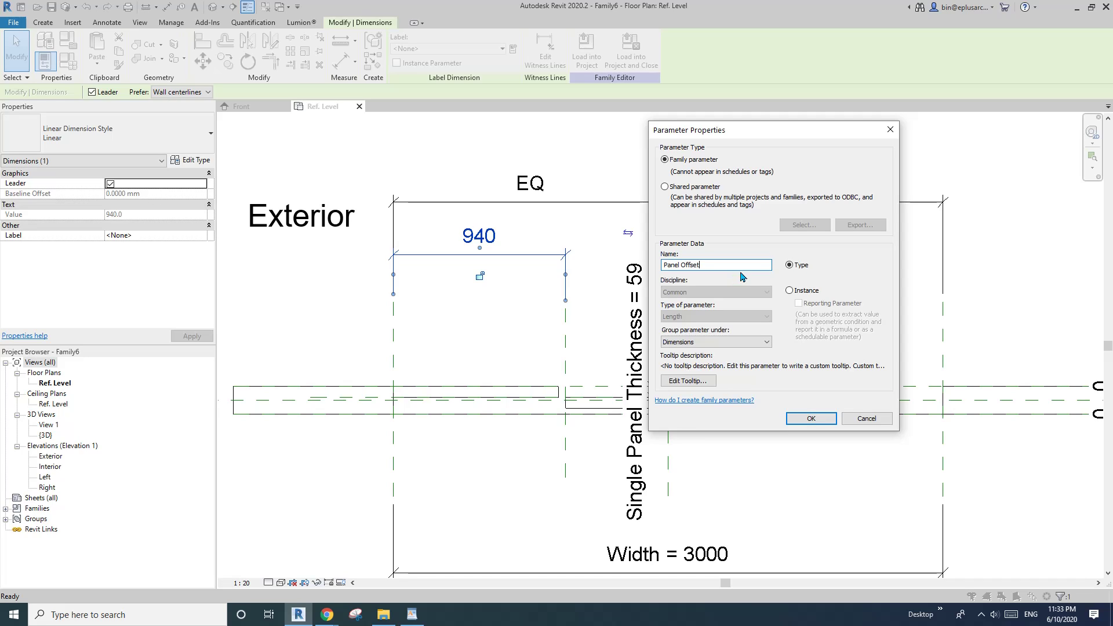
{"action": "left_click", "coordinate": [791, 290]}
{"action": "left_click", "coordinate": [811, 418]}
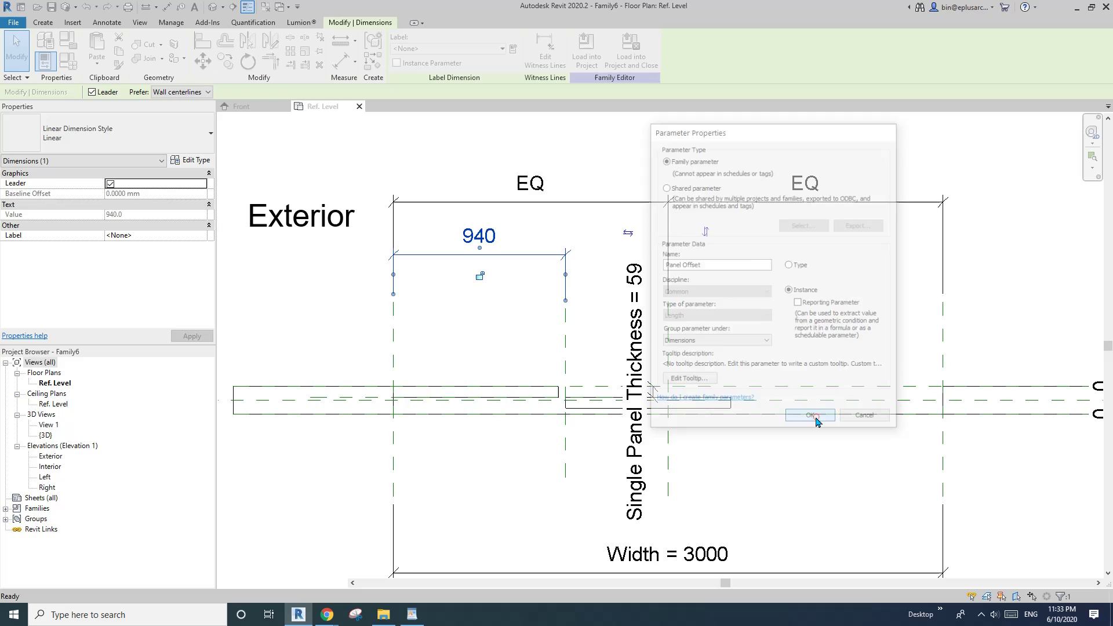
{"action": "key", "text": "Escape"}
{"action": "middle_click_drag", "start_coordinate": [550, 382], "coordinate": [556, 318]}
{"action": "middle_click_drag", "start_coordinate": [464, 313], "coordinate": [518, 323]}
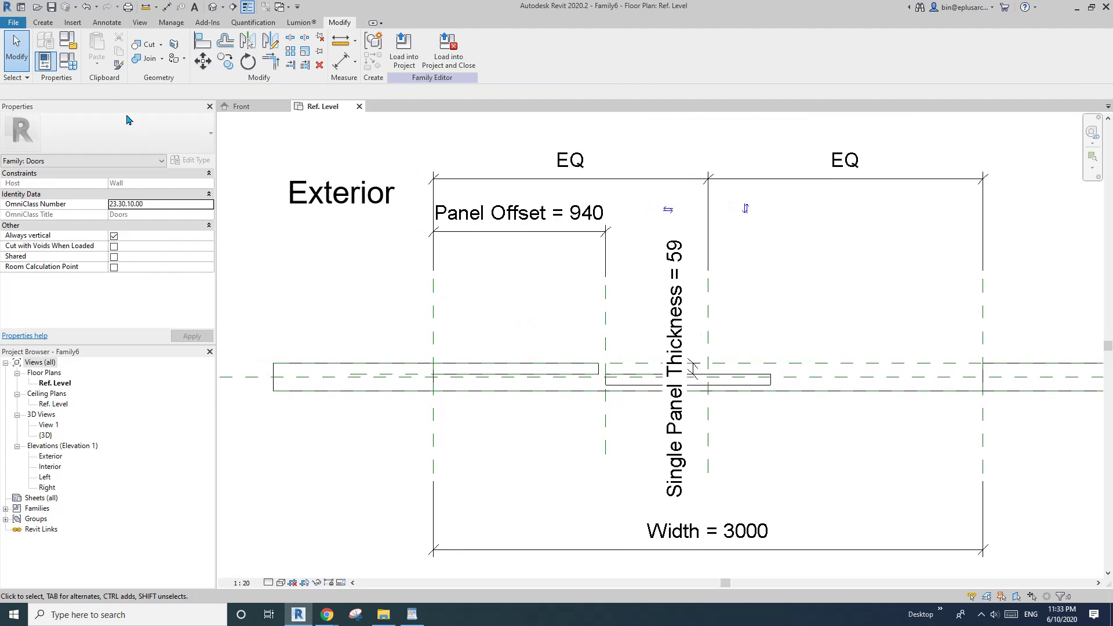
{"action": "left_click", "coordinate": [69, 66]}
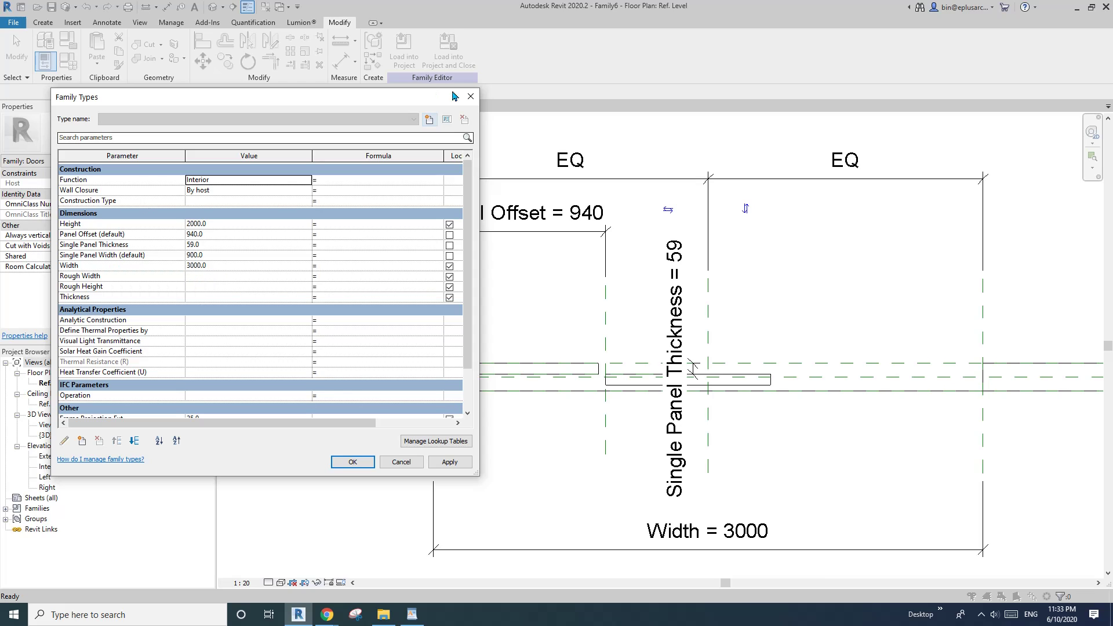
{"action": "left_click", "coordinate": [470, 96]}
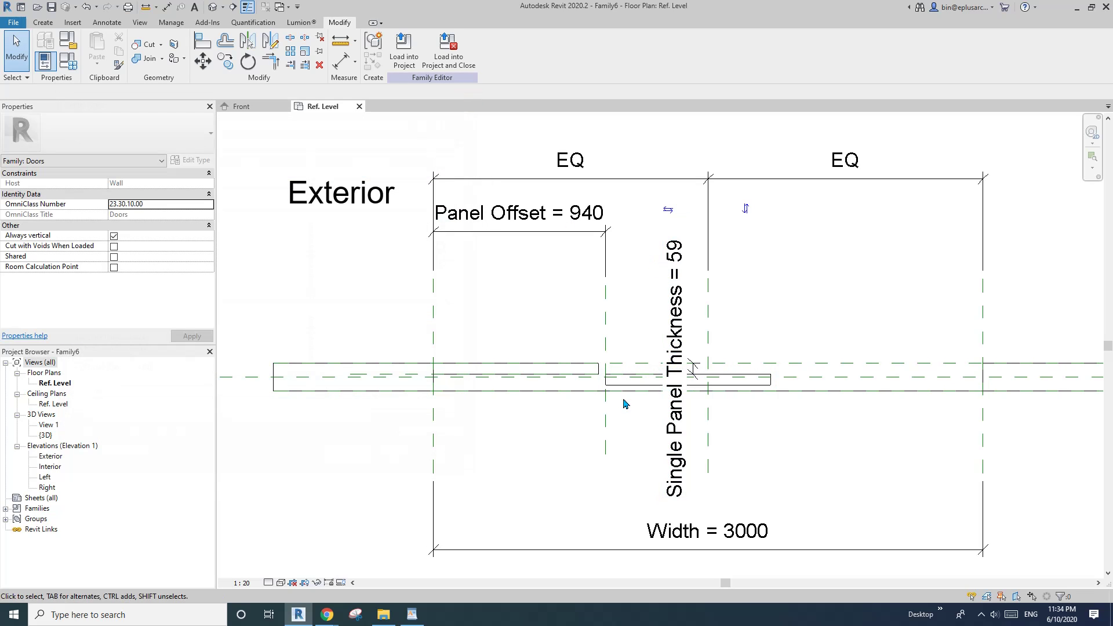
Label the panel array's count with a new instance parameter named No., grouped under Construction.
{"action": "left_click", "coordinate": [630, 378]}
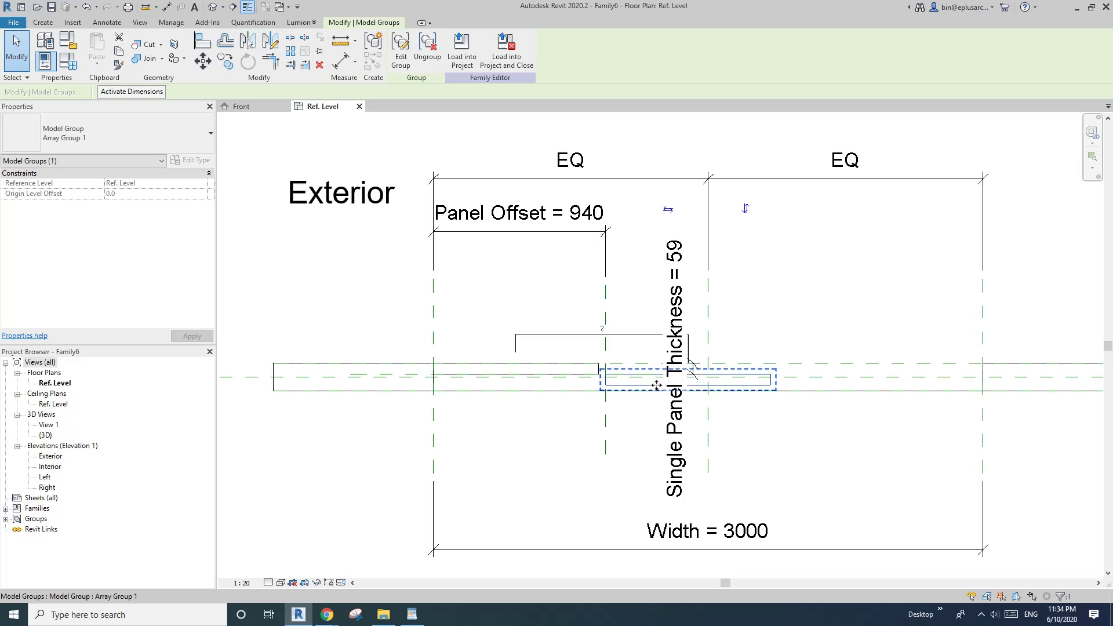
{"action": "left_click", "coordinate": [572, 335]}
{"action": "left_click", "coordinate": [188, 94]}
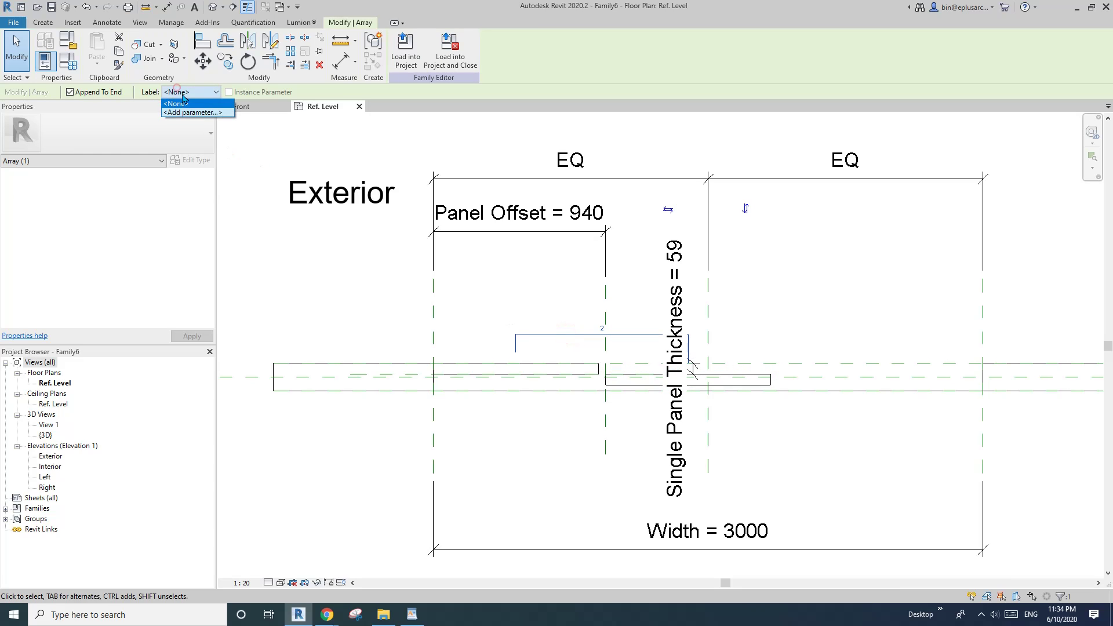
{"action": "left_click", "coordinate": [190, 113]}
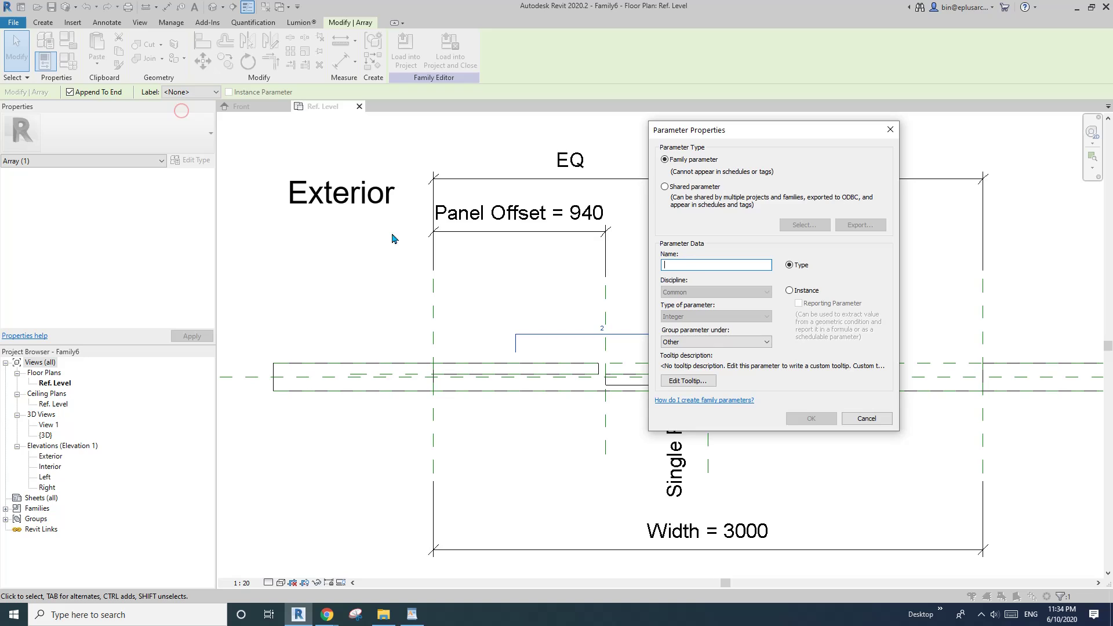
{"action": "type", "text": "No."}
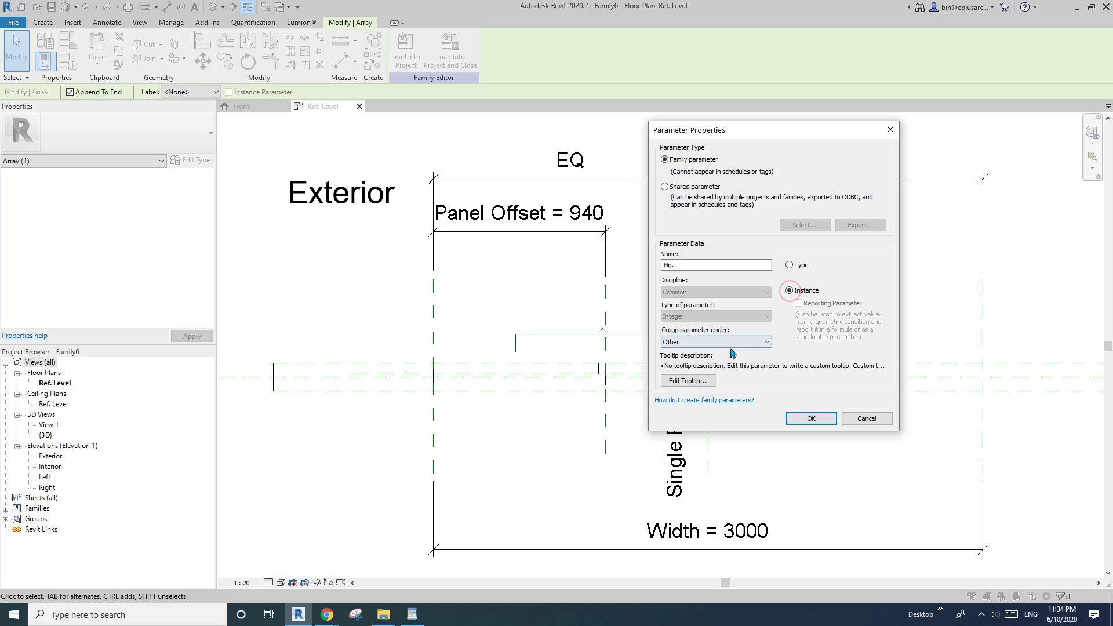
{"action": "left_click", "coordinate": [766, 342]}
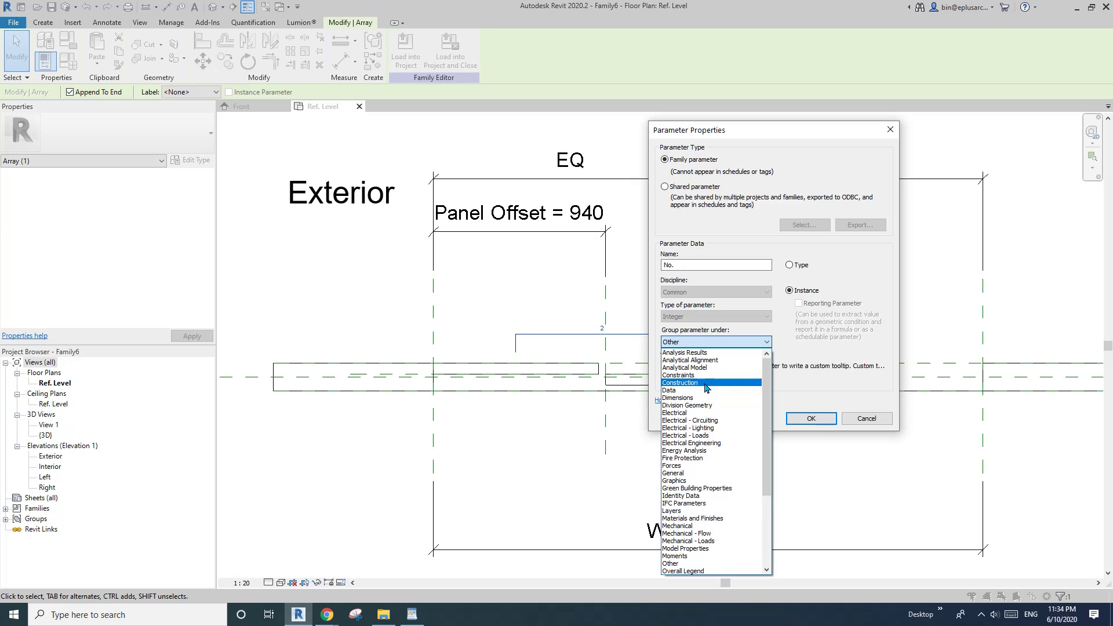
{"action": "left_click", "coordinate": [708, 383]}
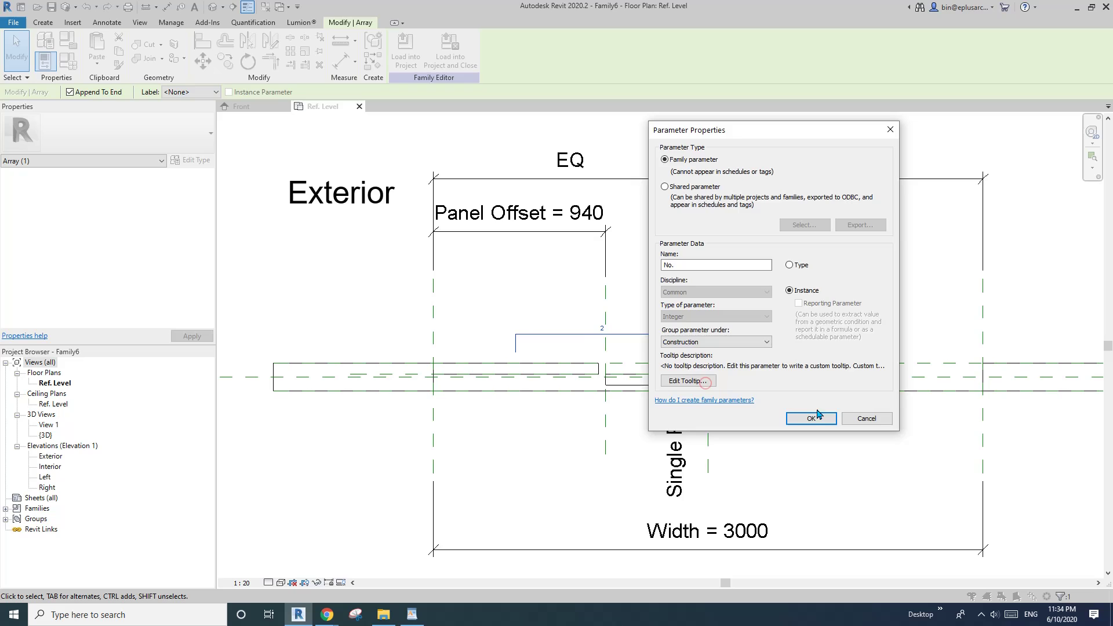
{"action": "left_click", "coordinate": [811, 419]}
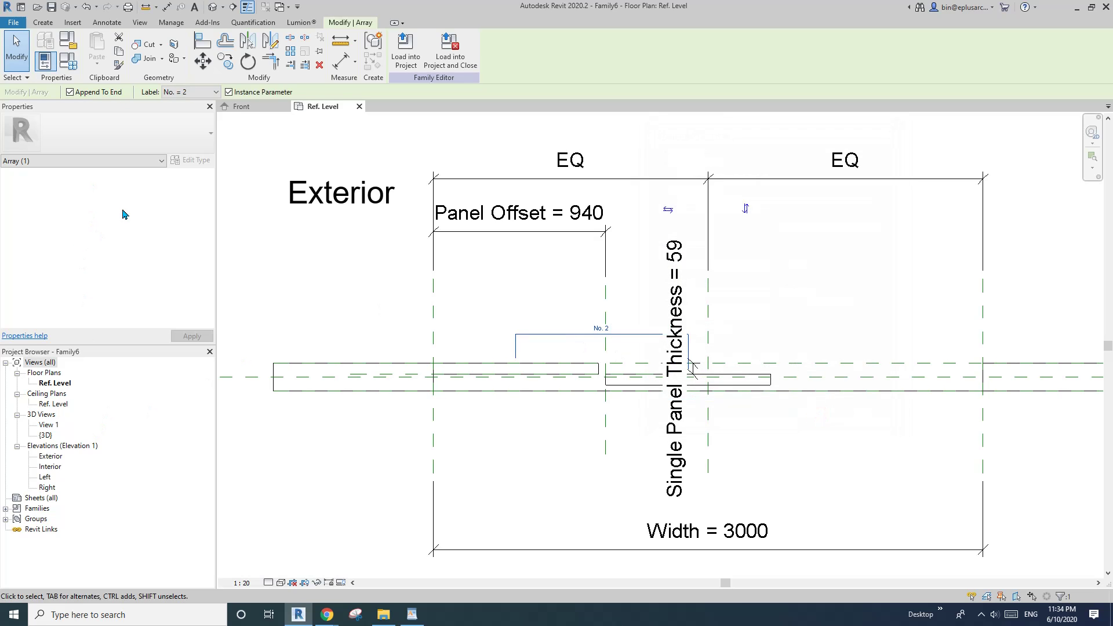
{"action": "key", "text": "Escape"}
Examine the family's parameter list and how the two panels sit between the reference planes in plan.
{"action": "left_click", "coordinate": [66, 61]}
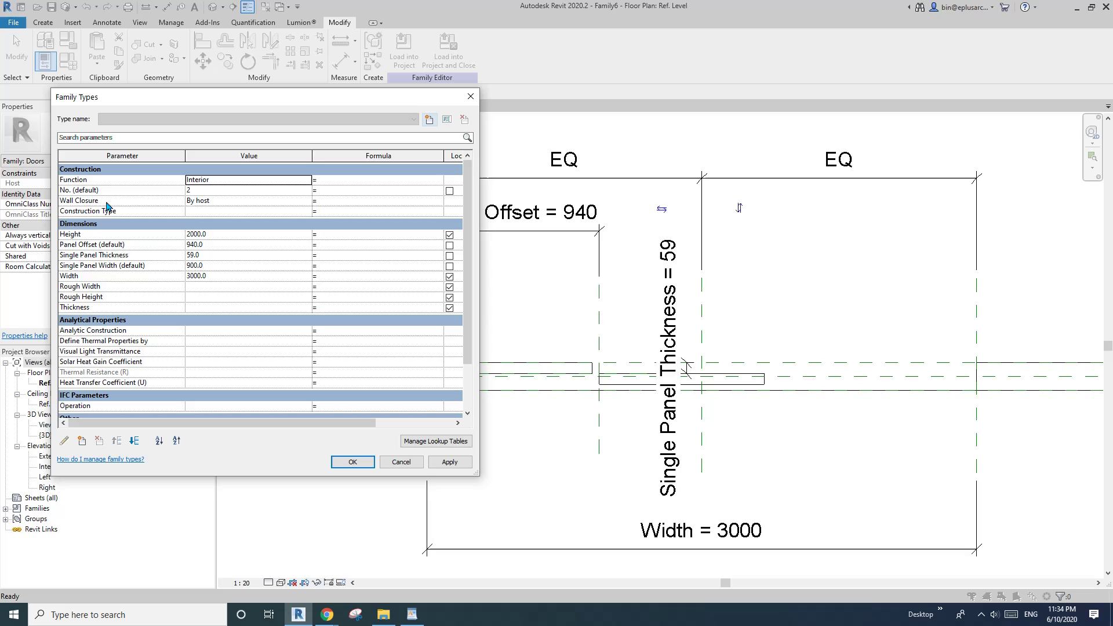
{"action": "left_click_drag", "start_coordinate": [471, 267], "coordinate": [471, 310]}
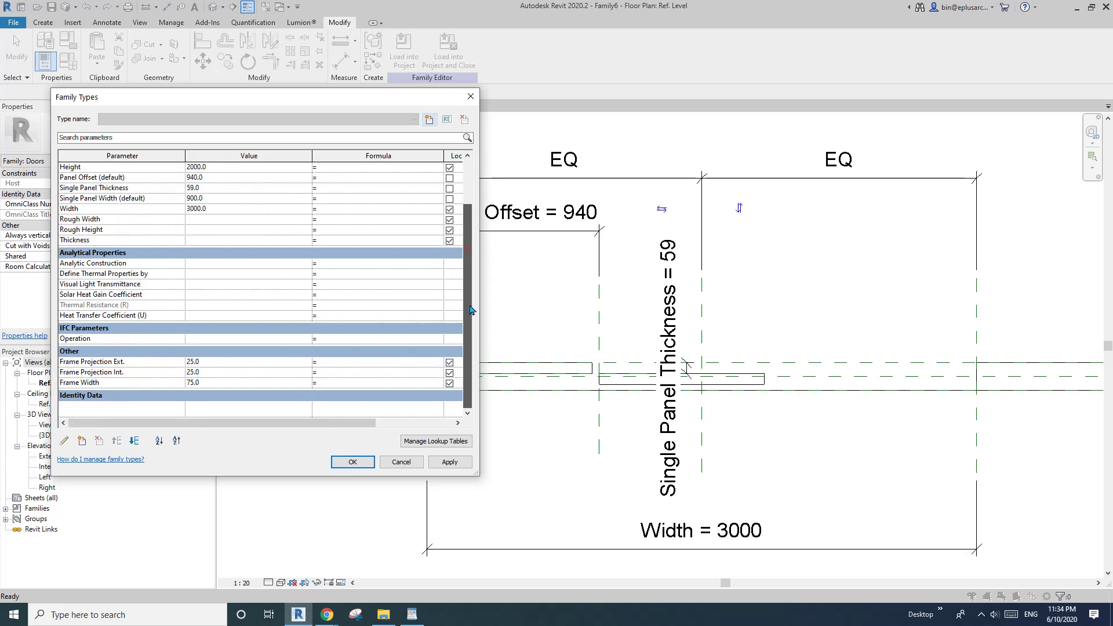
{"action": "left_click", "coordinate": [400, 460]}
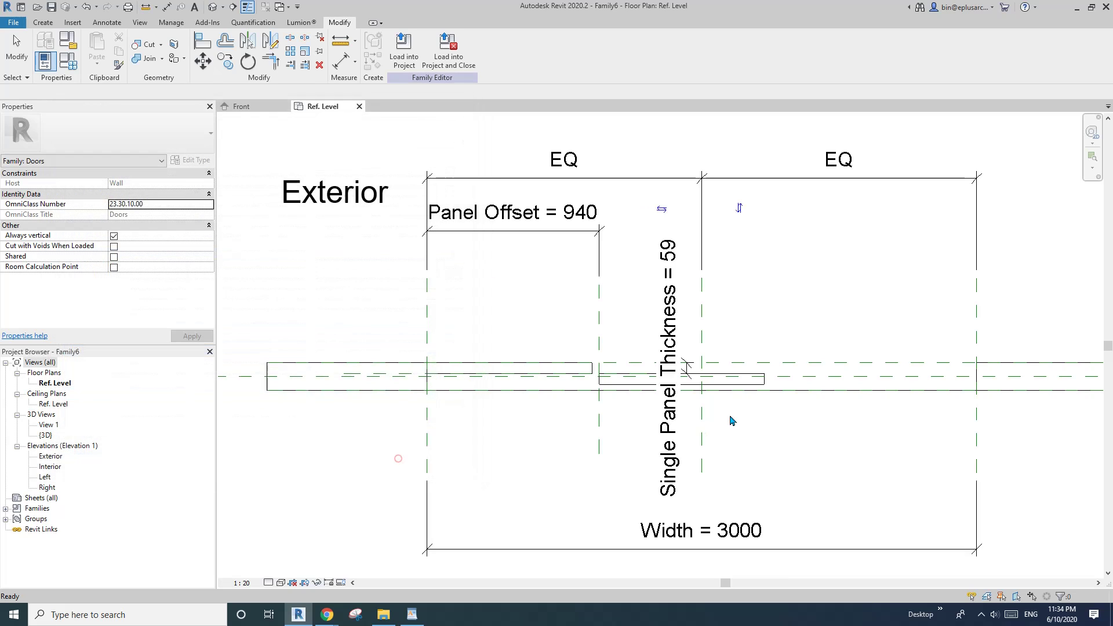
{"action": "middle_click_drag", "start_coordinate": [787, 406], "coordinate": [657, 402]}
{"action": "middle_click_drag", "start_coordinate": [595, 424], "coordinate": [615, 442]}
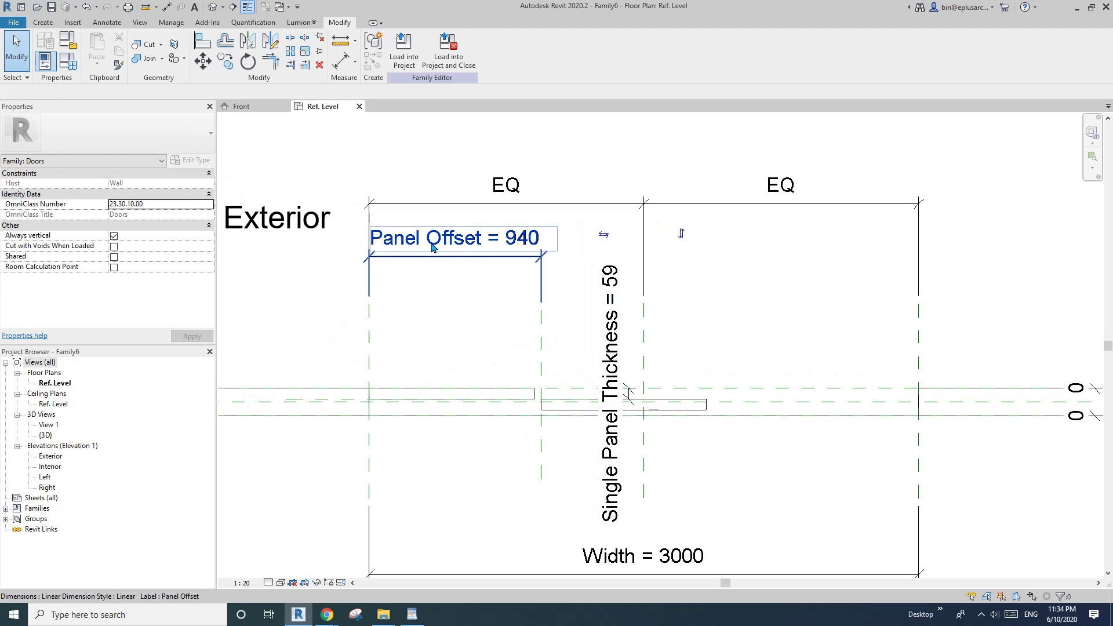
{"action": "scroll", "coordinate": [510, 308], "scroll_direction": "down", "scroll_amount": 1}
{"action": "left_click", "coordinate": [548, 386]}
{"action": "key", "text": "Escape"}
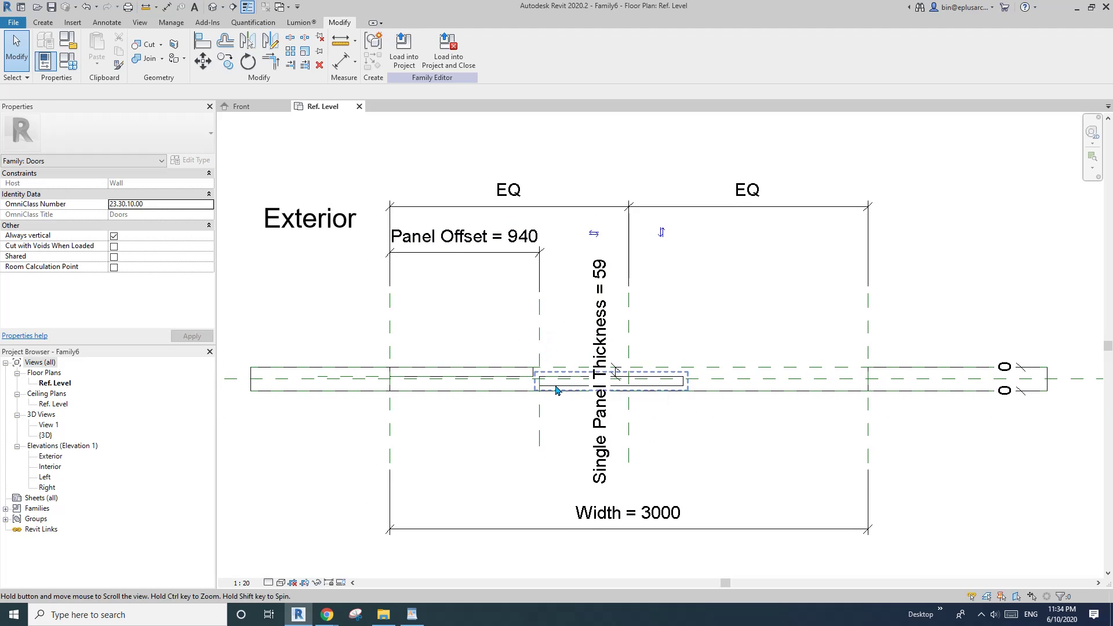
{"action": "scroll", "coordinate": [556, 383], "scroll_direction": "up", "scroll_amount": 1}
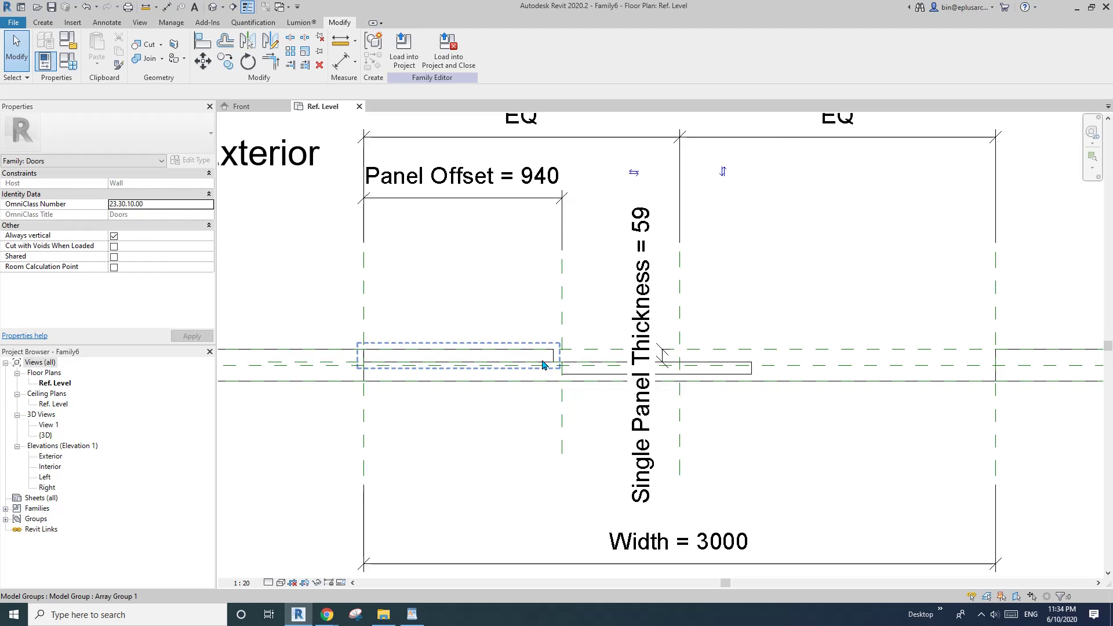
{"action": "scroll", "coordinate": [542, 366], "scroll_direction": "down", "scroll_amount": 1}
Set the Single Panel Width formula to Width / No. and apply it to the family.
{"action": "left_click", "coordinate": [69, 62]}
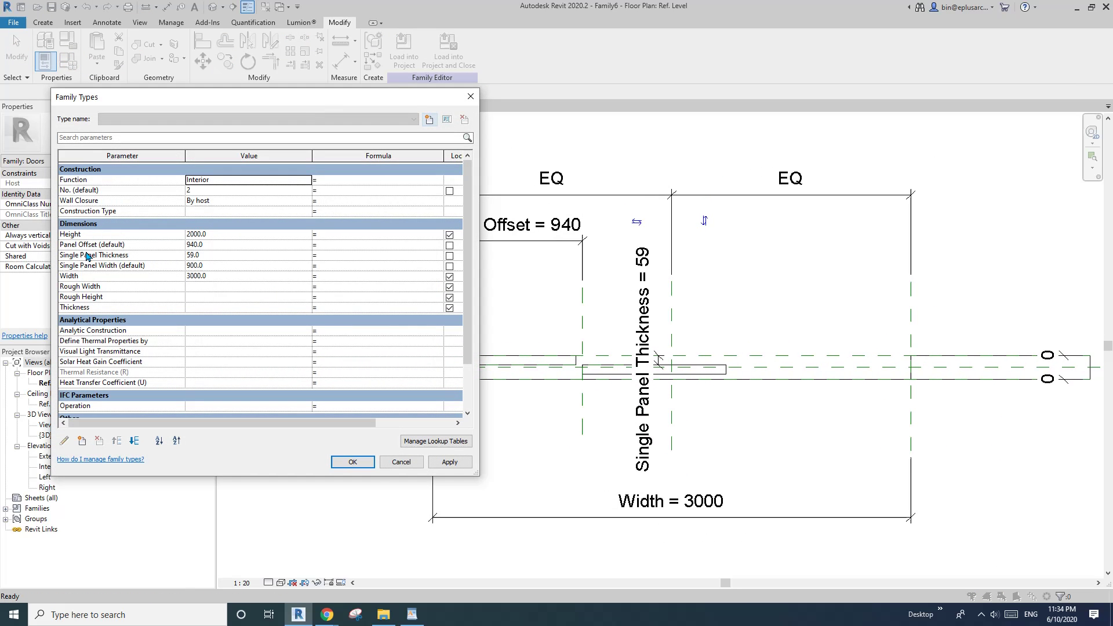
{"action": "left_click", "coordinate": [342, 268]}
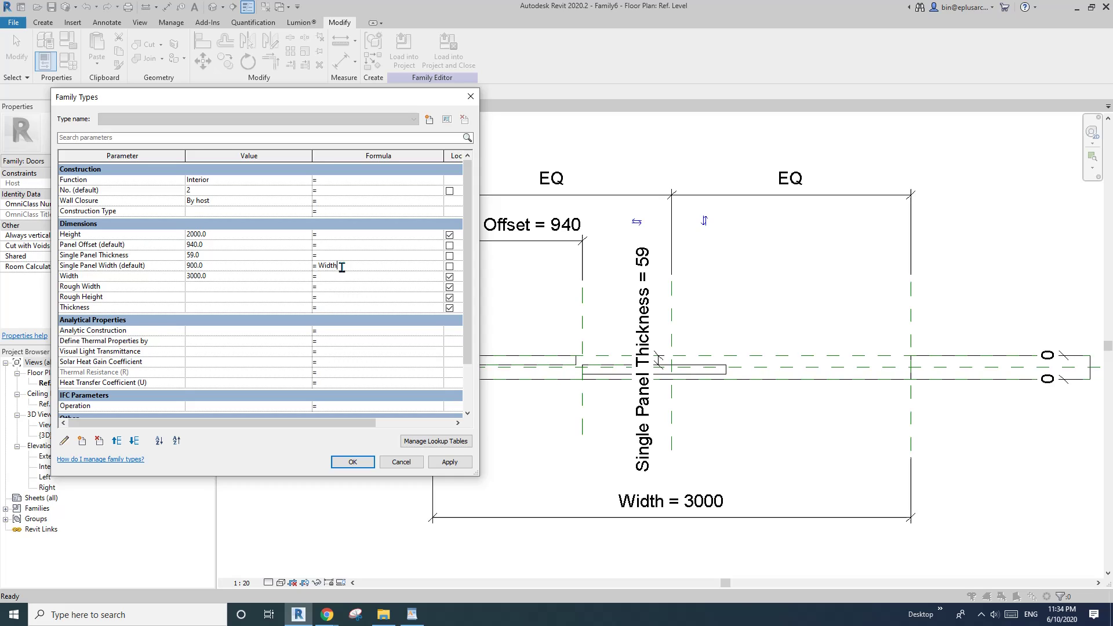
{"action": "left_click", "coordinate": [388, 288]}
{"action": "left_click", "coordinate": [450, 462]}
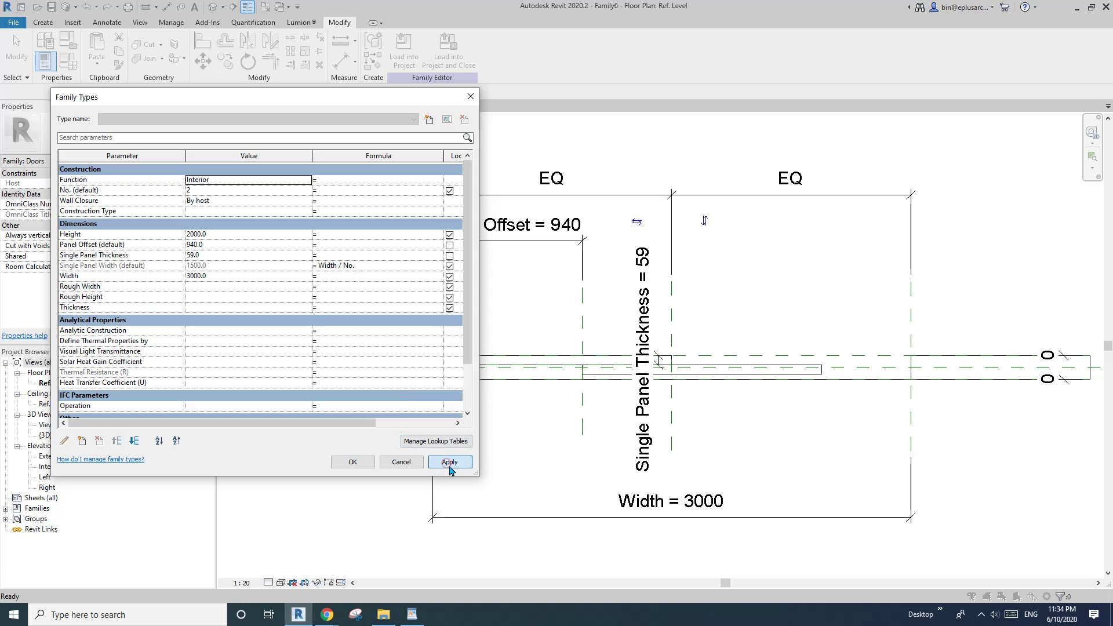
{"action": "left_click", "coordinate": [355, 462]}
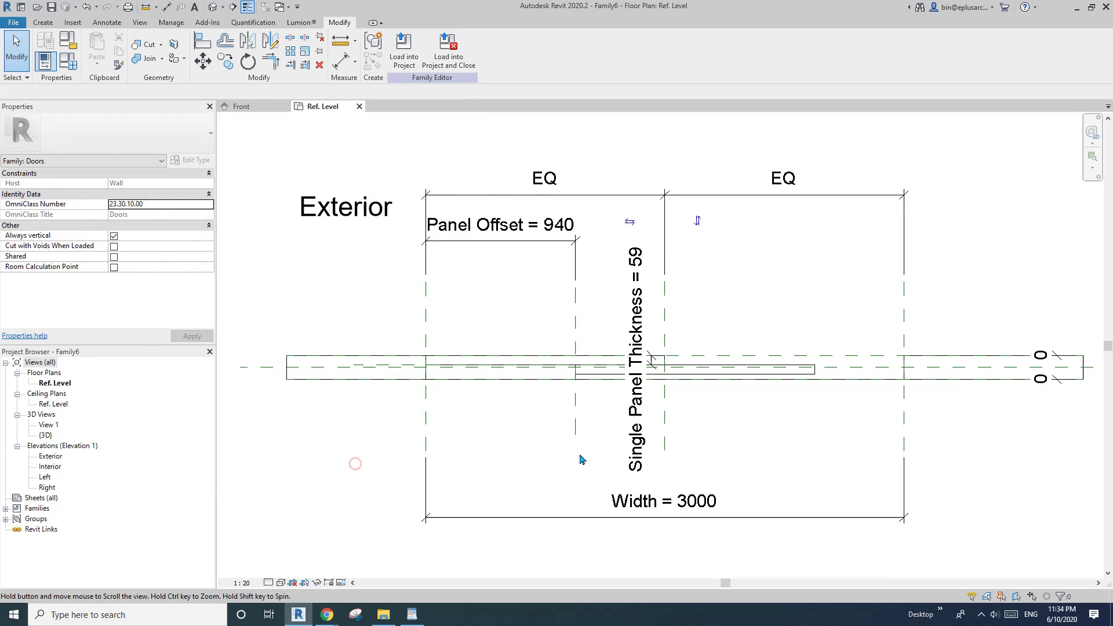
{"action": "scroll", "coordinate": [592, 431], "scroll_direction": "down", "scroll_amount": 1}
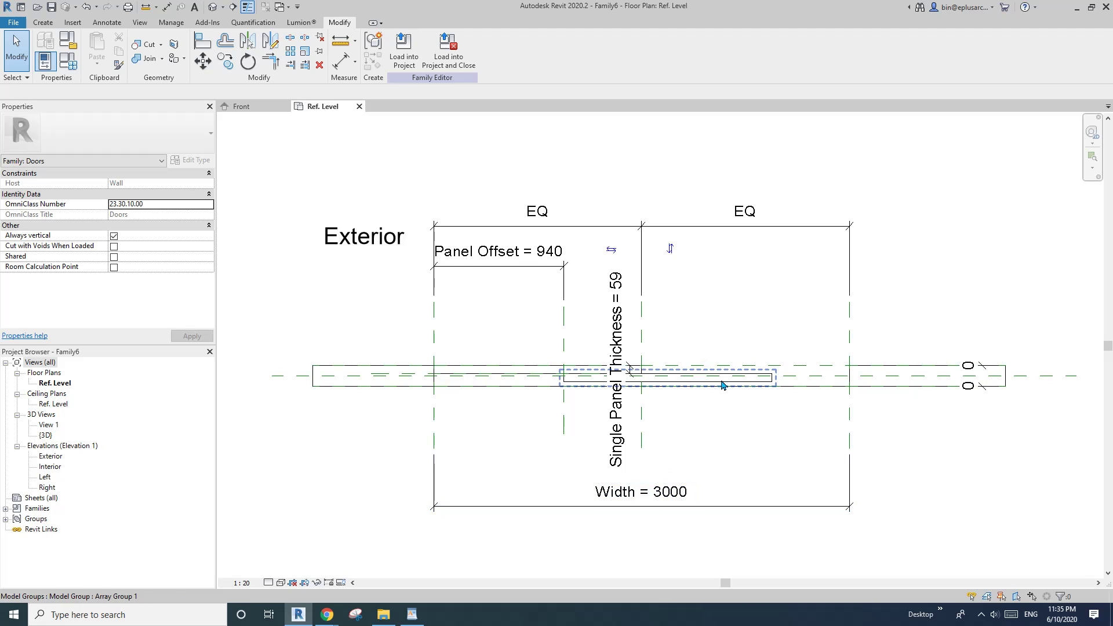
Start a new family parameter named Closed and set its type to Yes/No.
{"action": "middle_click_drag", "start_coordinate": [722, 386], "coordinate": [778, 381]}
{"action": "left_click", "coordinate": [69, 60]}
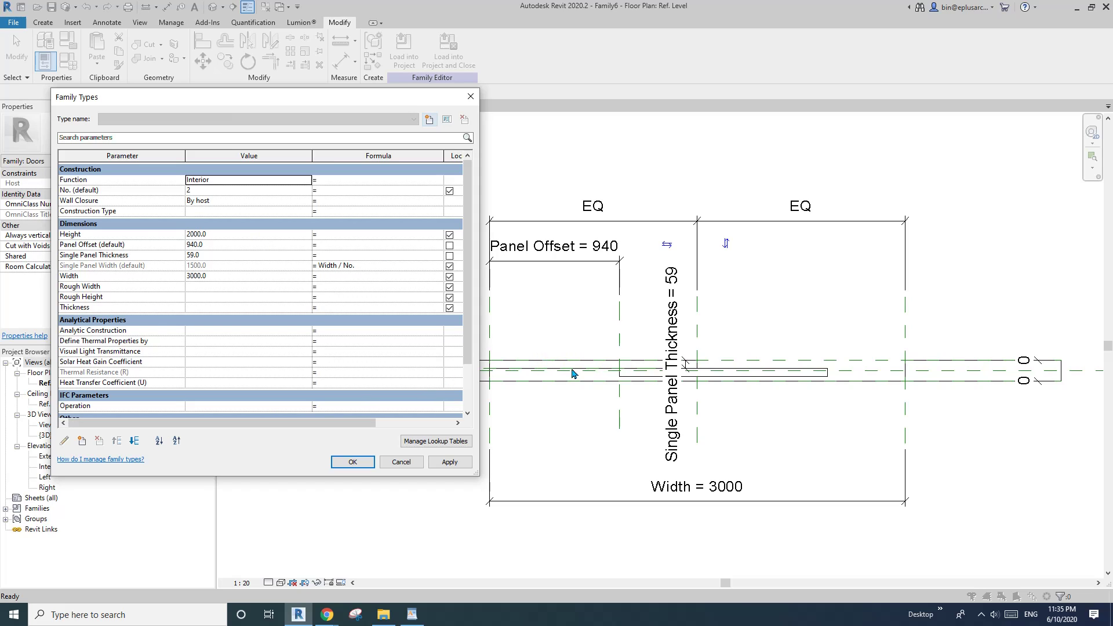
{"action": "left_click", "coordinate": [83, 442]}
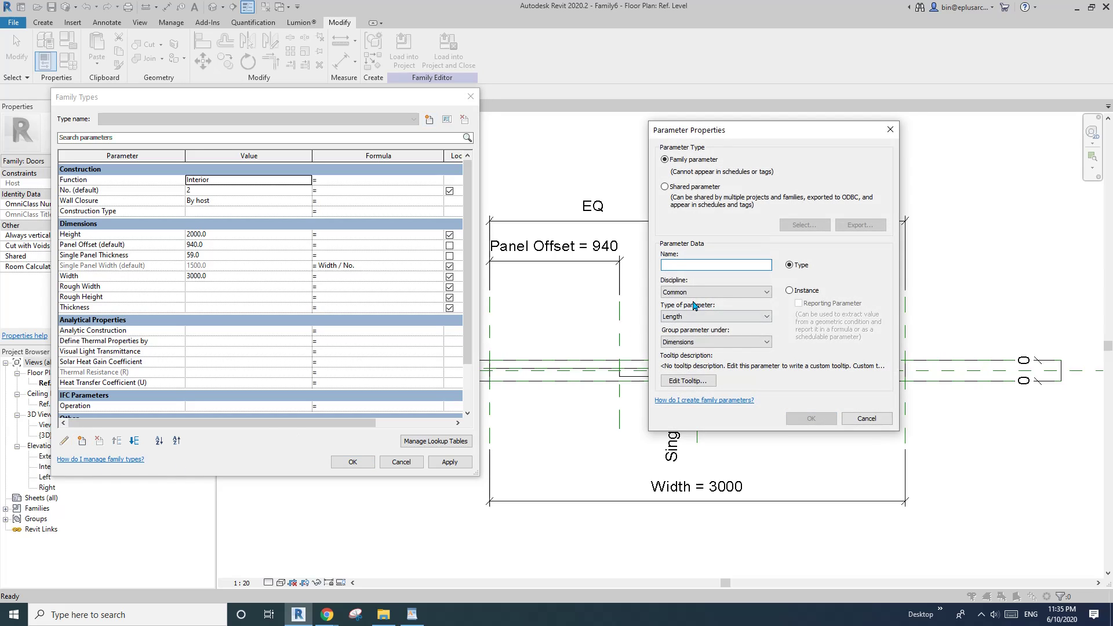
{"action": "left_click_drag", "start_coordinate": [743, 131], "coordinate": [668, 129]}
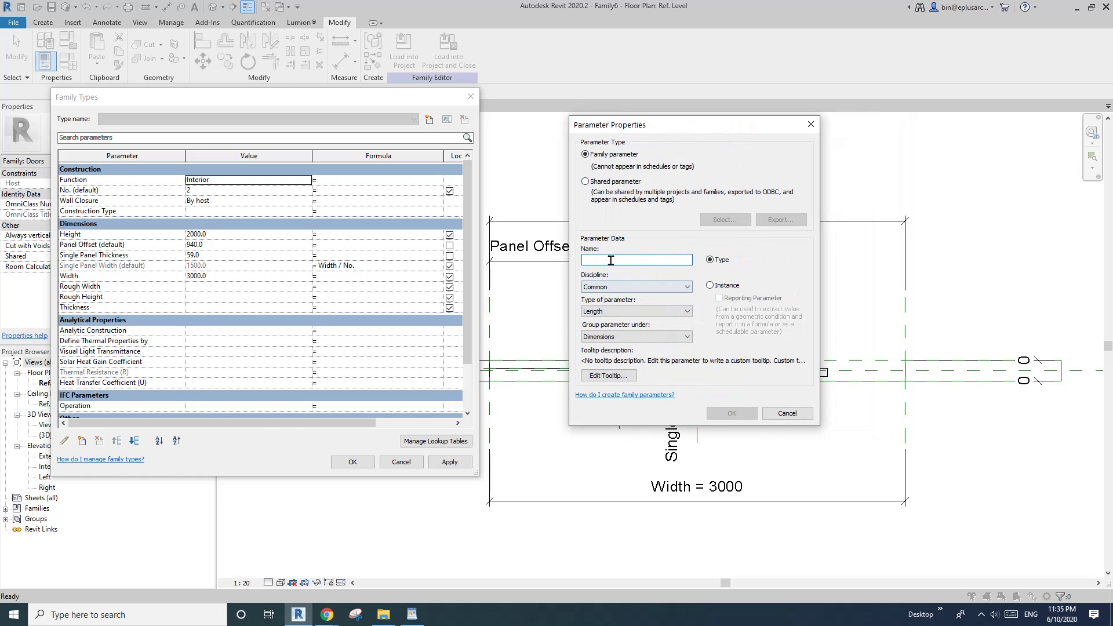
{"action": "type", "text": "Cloa"}
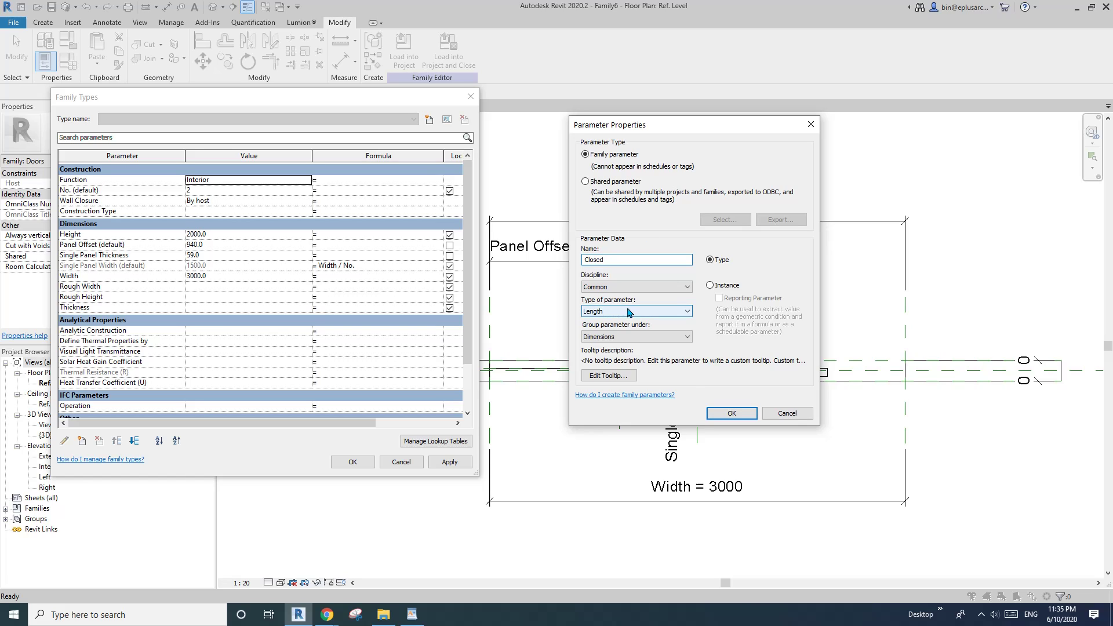
{"action": "left_click", "coordinate": [606, 311]}
{"action": "left_click", "coordinate": [601, 436]}
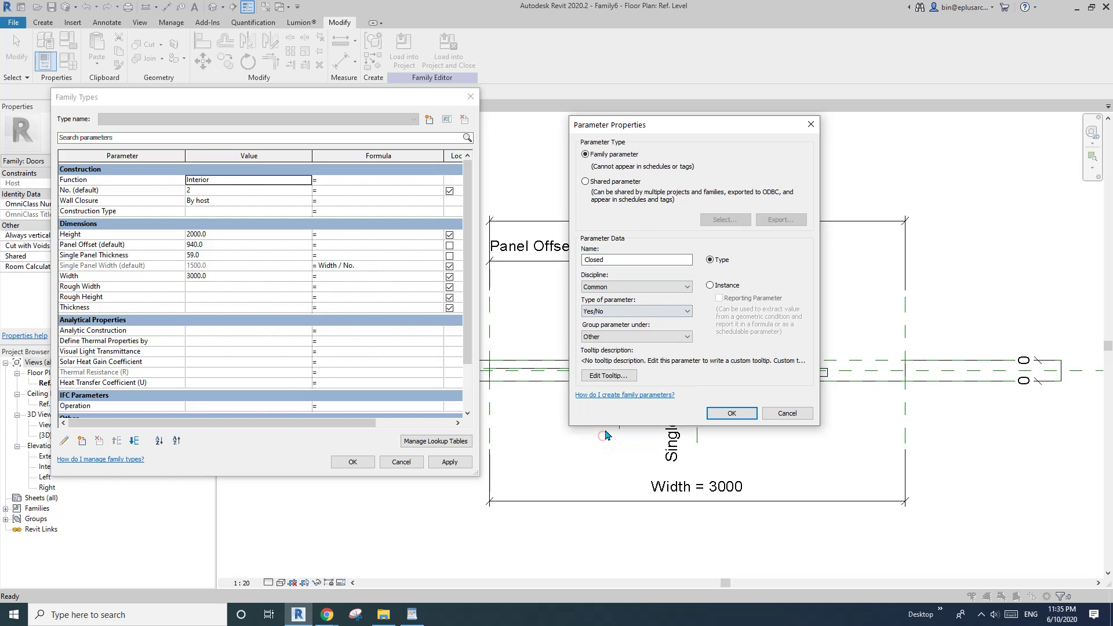
Group the Closed parameter under Construction, make it an instance parameter and create it.
{"action": "left_click", "coordinate": [666, 337]}
{"action": "left_click", "coordinate": [687, 371]}
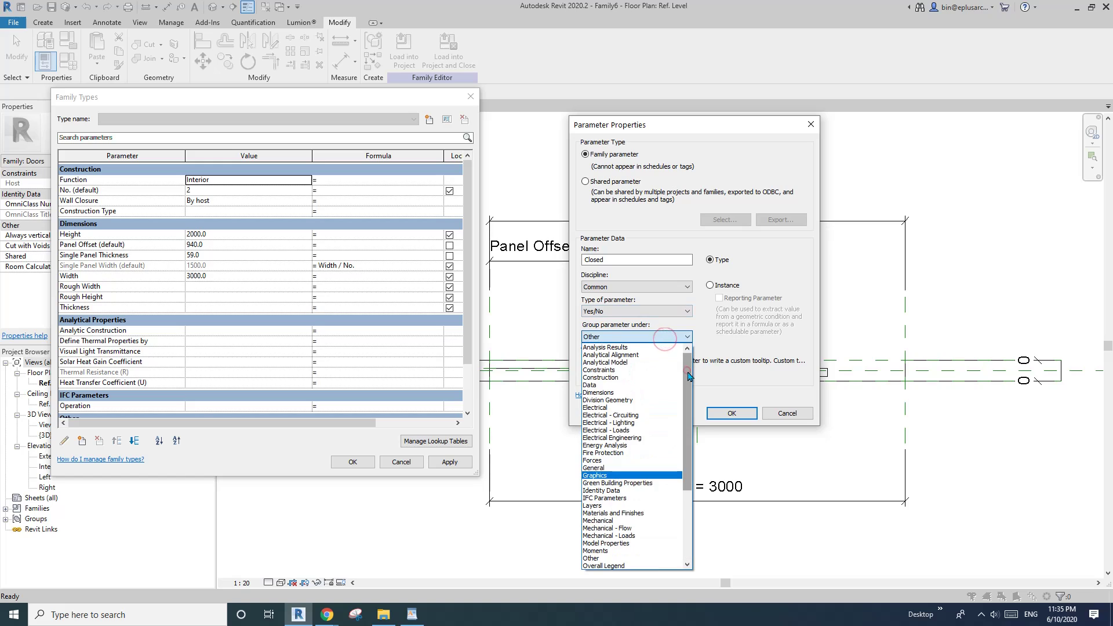
{"action": "left_click", "coordinate": [612, 379]}
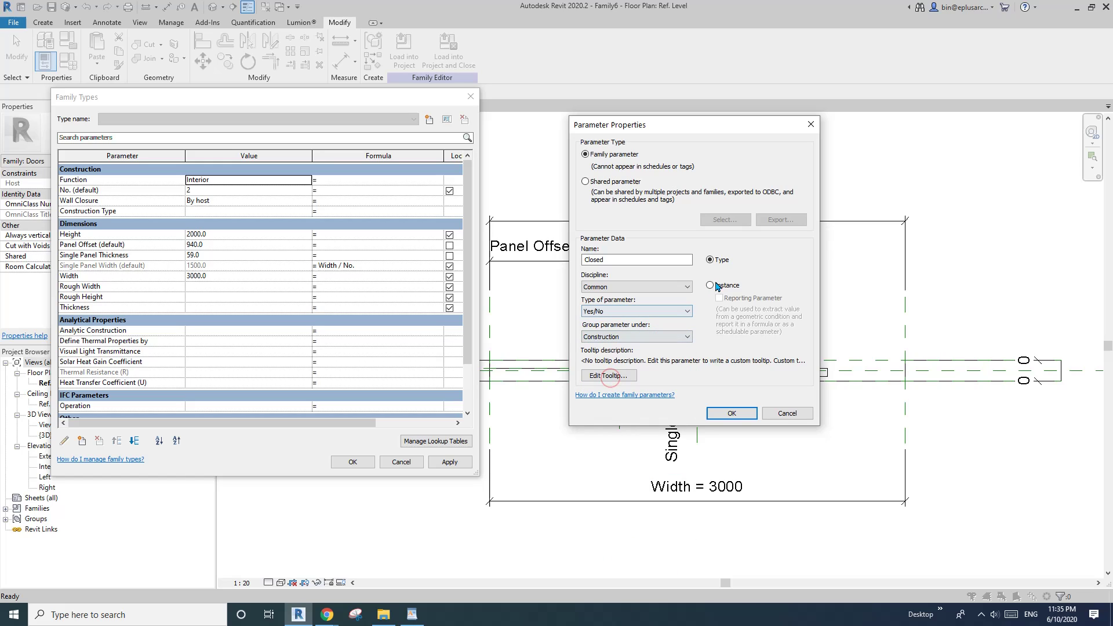
{"action": "left_click", "coordinate": [686, 335]}
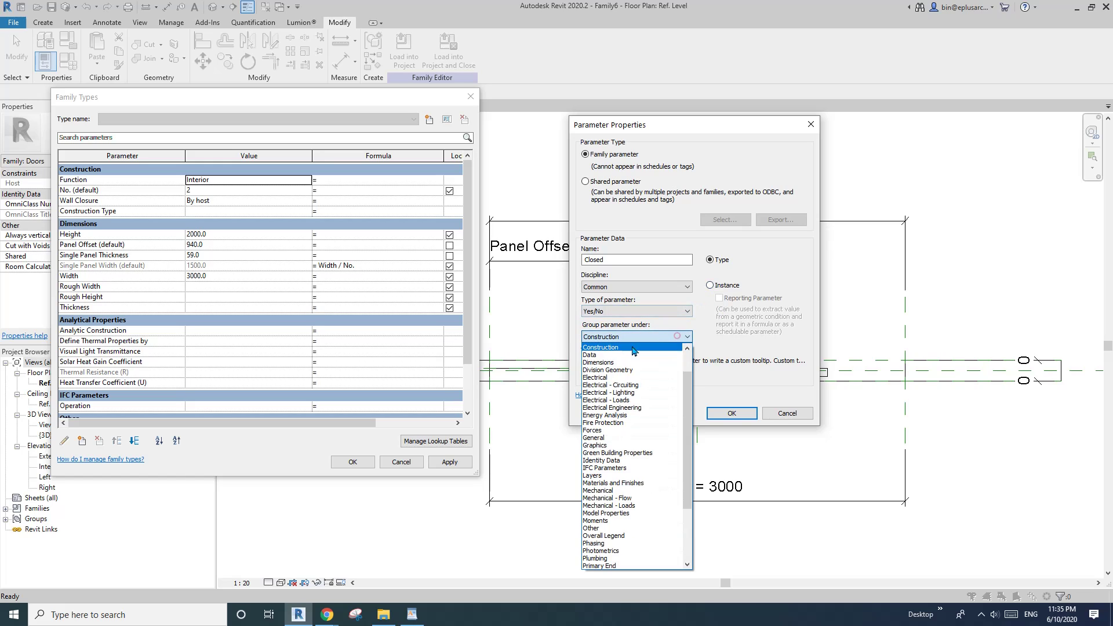
{"action": "left_click", "coordinate": [764, 264]}
{"action": "left_click", "coordinate": [709, 285]}
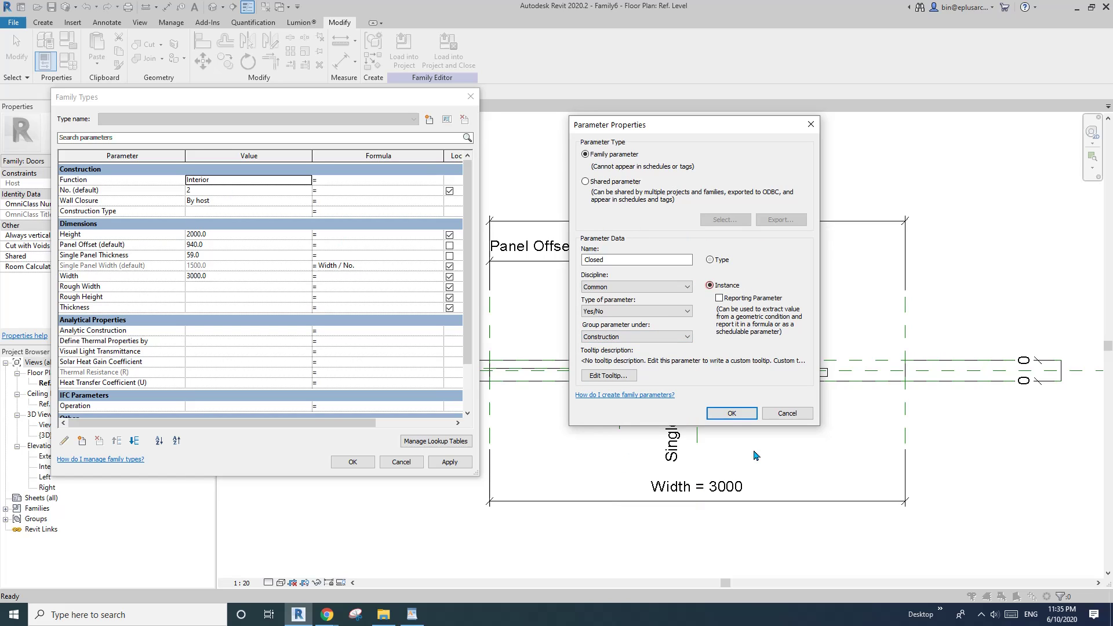
{"action": "left_click", "coordinate": [732, 413]}
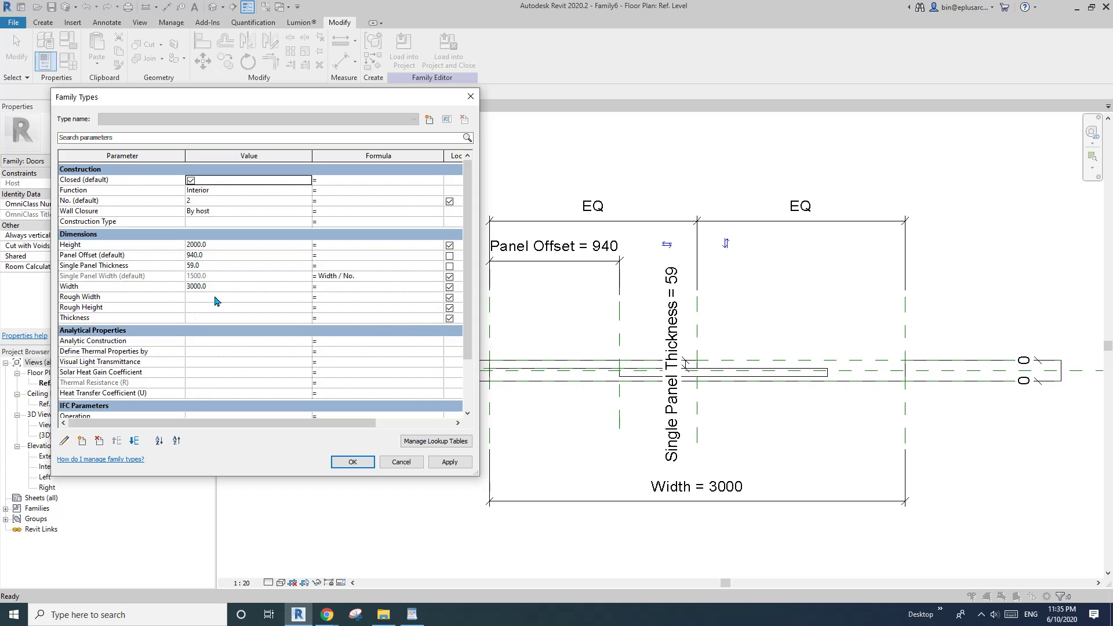
Set the Panel Offset formula to if(Closed, Single Panel Width, 0 mm) and apply it to the family.
{"action": "left_click", "coordinate": [321, 256]}
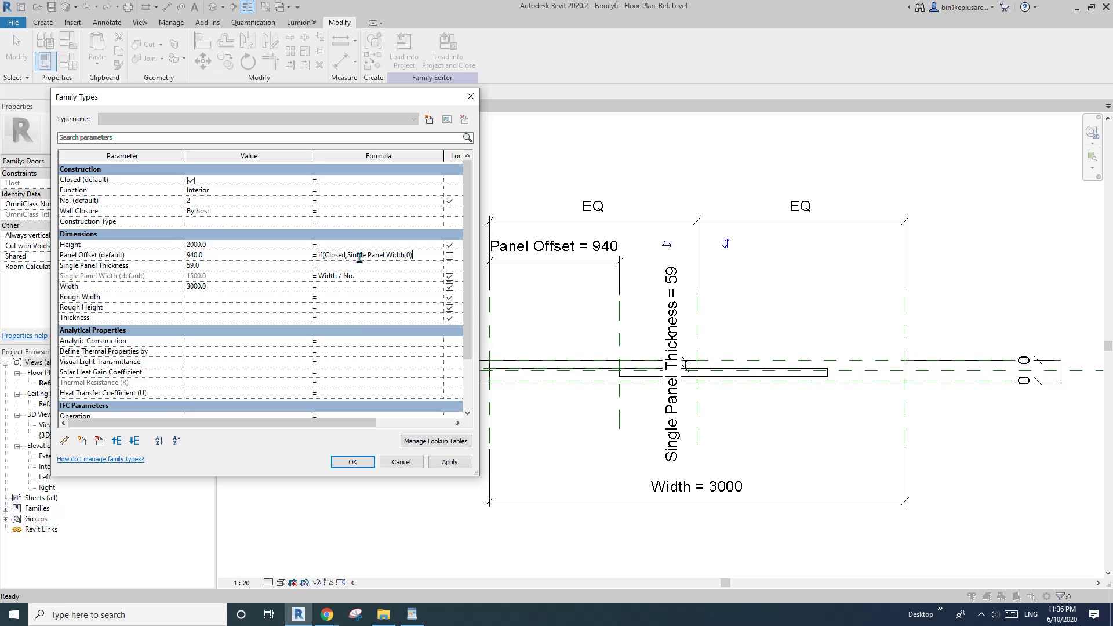
{"action": "left_click", "coordinate": [449, 462]}
{"action": "left_click", "coordinate": [371, 463]}
{"action": "scroll", "coordinate": [394, 453], "scroll_direction": "down", "scroll_amount": 2}
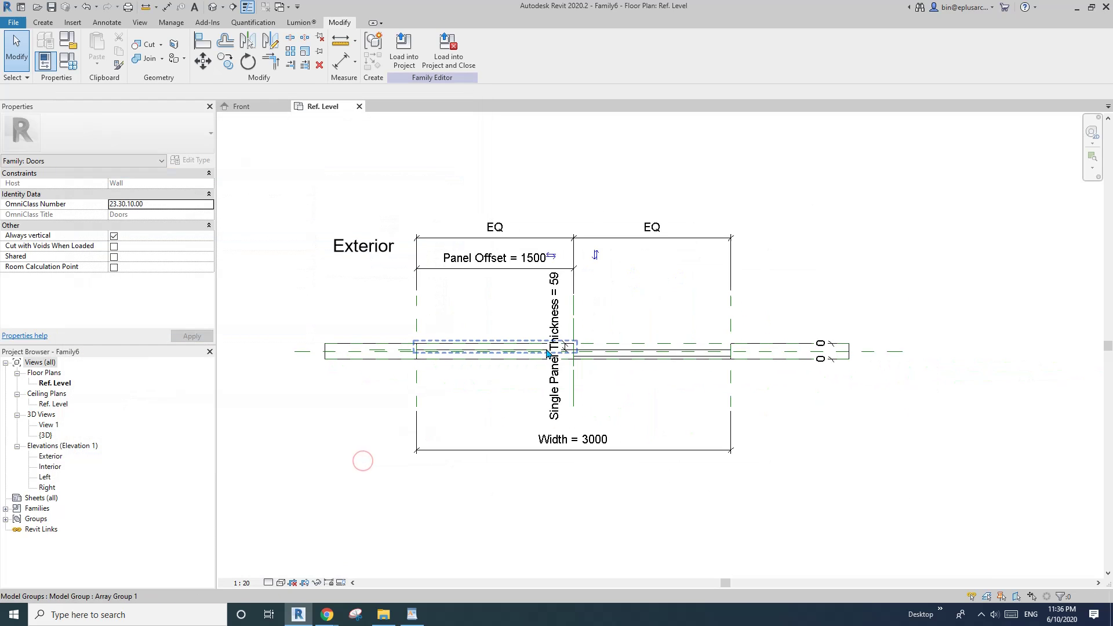
{"action": "middle_click_drag", "start_coordinate": [575, 349], "coordinate": [571, 359]}
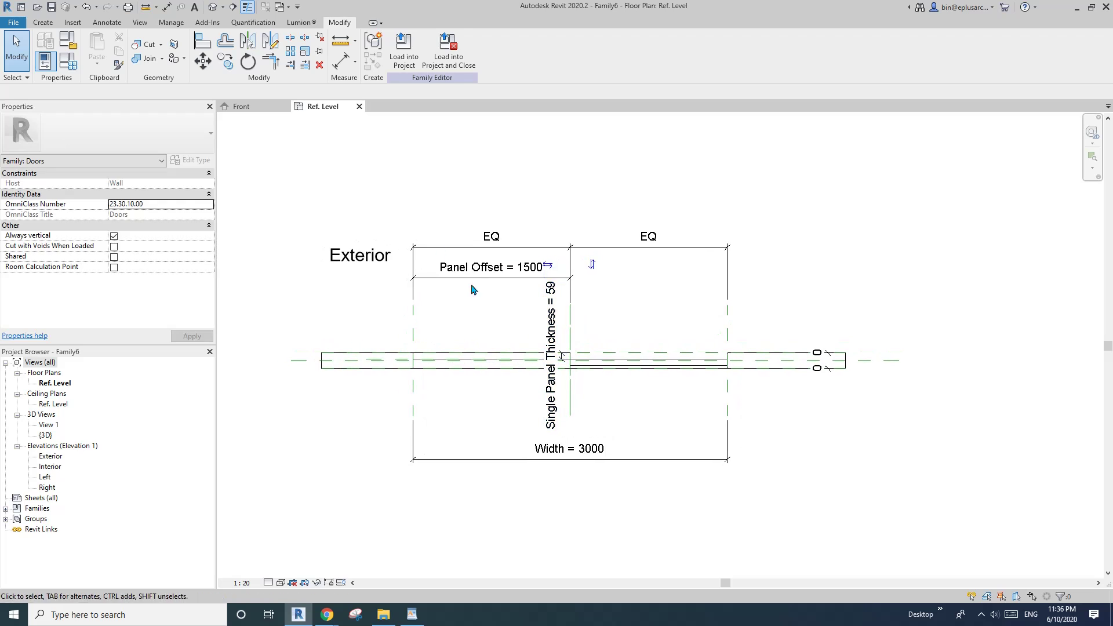
Open the 3D view of the door and apply a panel count (No.) of 3.
{"action": "left_click", "coordinate": [210, 10]}
{"action": "mouse_move", "coordinate": [586, 232]}
{"action": "middle_mouse_down", "text": "shift"}
{"action": "mouse_move", "coordinate": [662, 373]}
{"action": "mouse_move", "coordinate": [639, 380]}
{"action": "mouse_move", "coordinate": [681, 381]}
{"action": "middle_mouse_up", "text": "shift"}
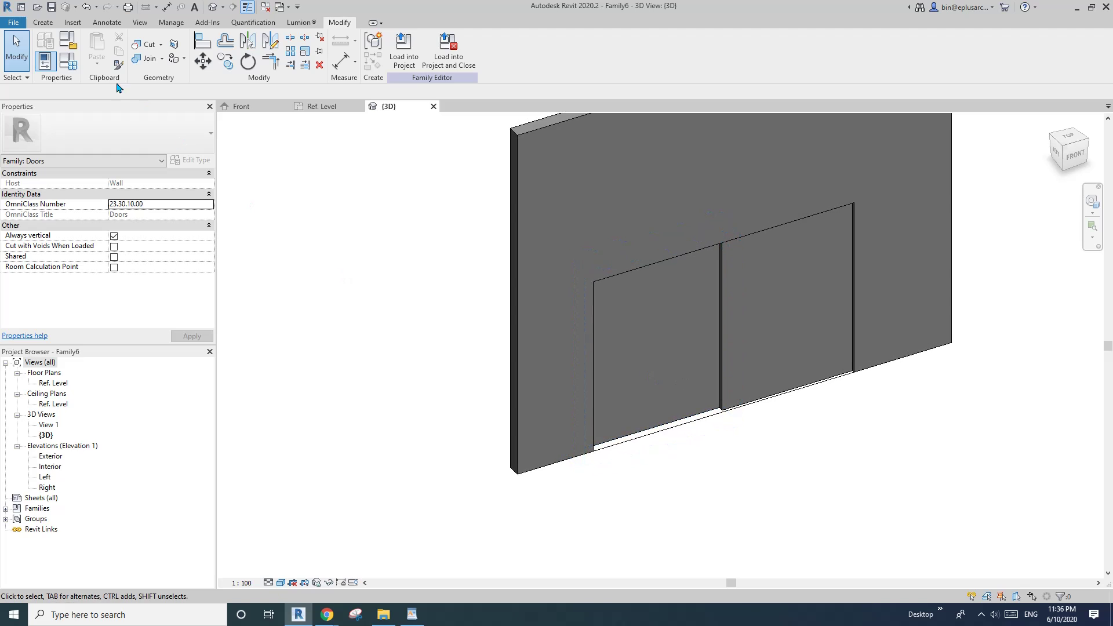
{"action": "left_click", "coordinate": [68, 61]}
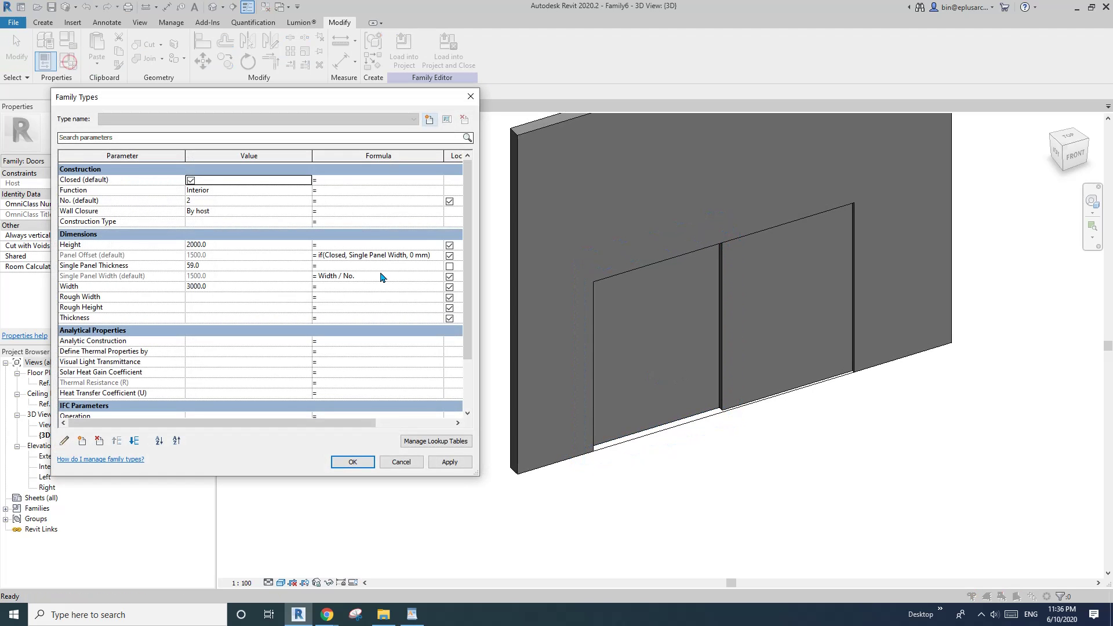
{"action": "left_click", "coordinate": [194, 202]}
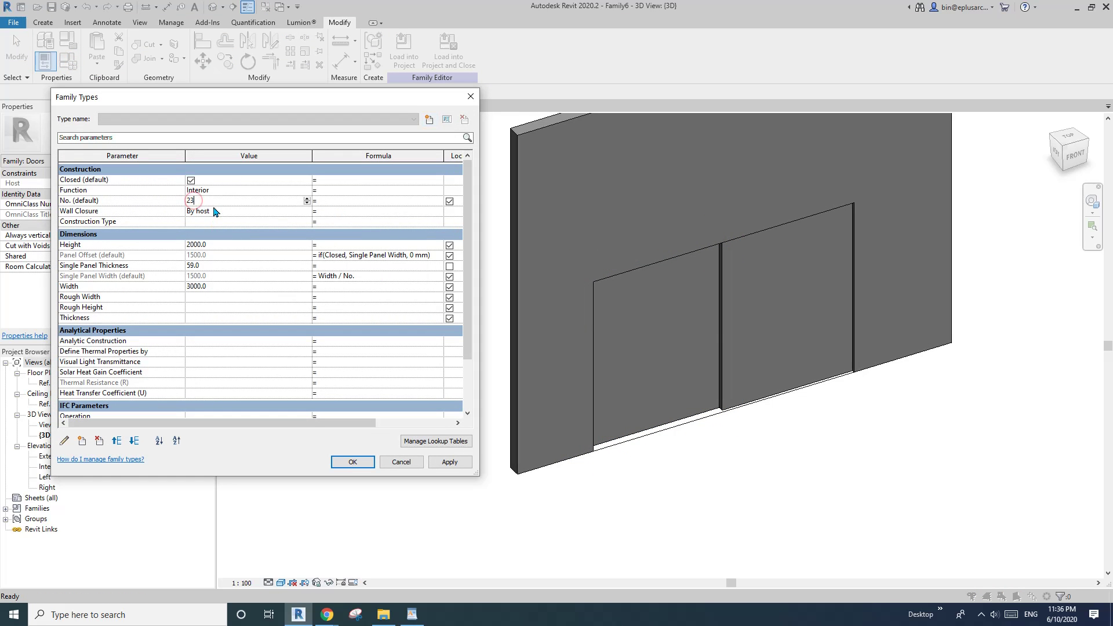
{"action": "double_click", "coordinate": [207, 202]}
{"action": "type", "text": "3"}
{"action": "left_click", "coordinate": [449, 462]}
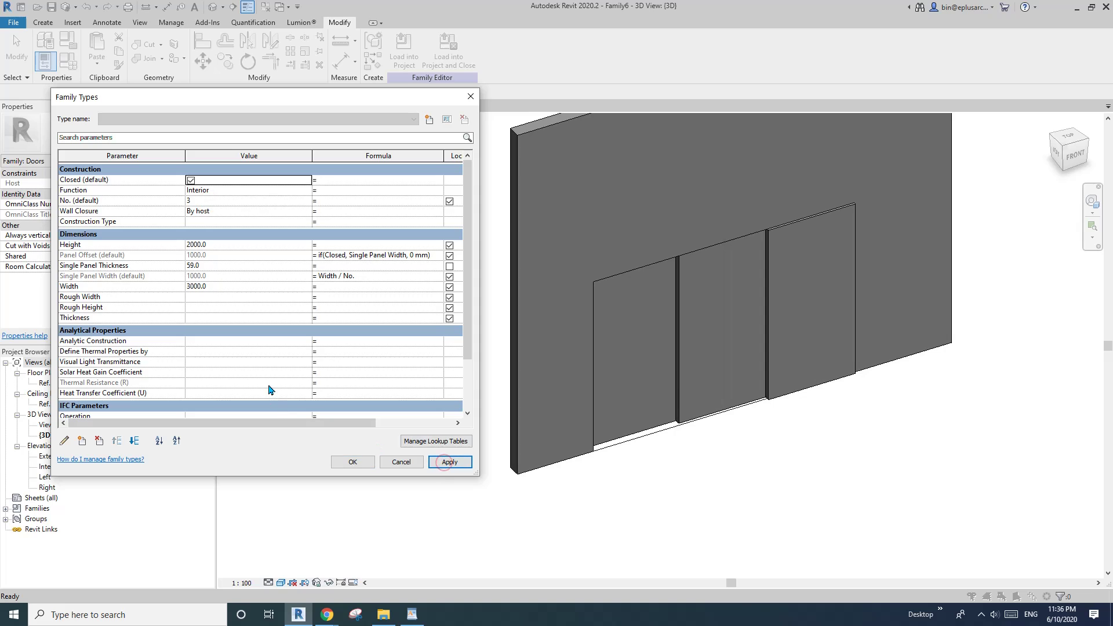
Test the panel array with No. set to 4, and return the count to 3.
{"action": "double_click", "coordinate": [212, 202]}
{"action": "type", "text": "4"}
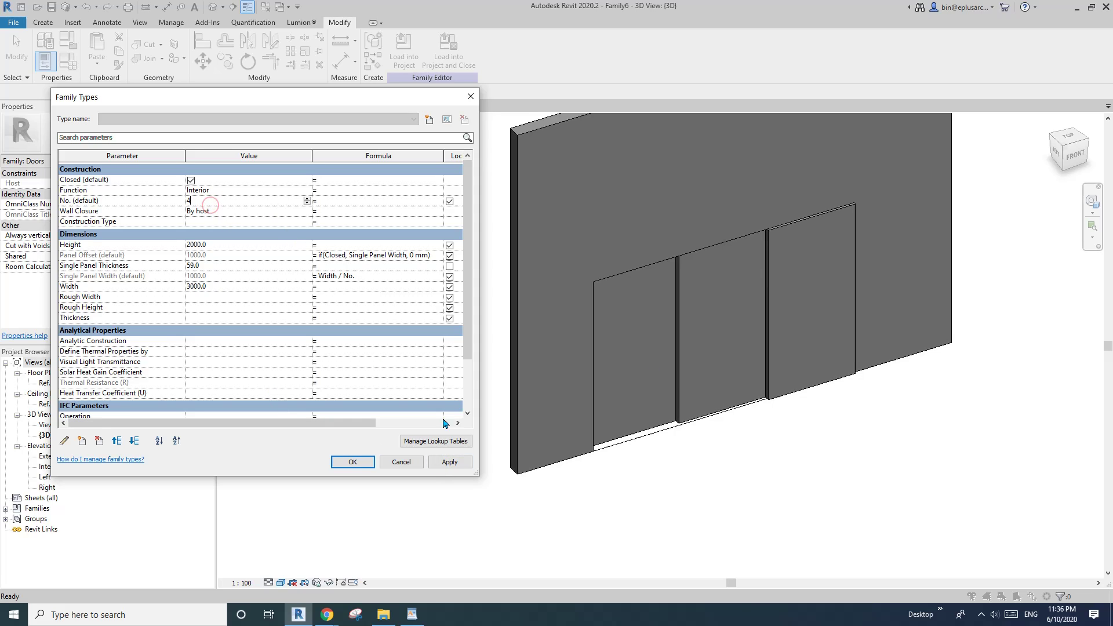
{"action": "left_click", "coordinate": [450, 463]}
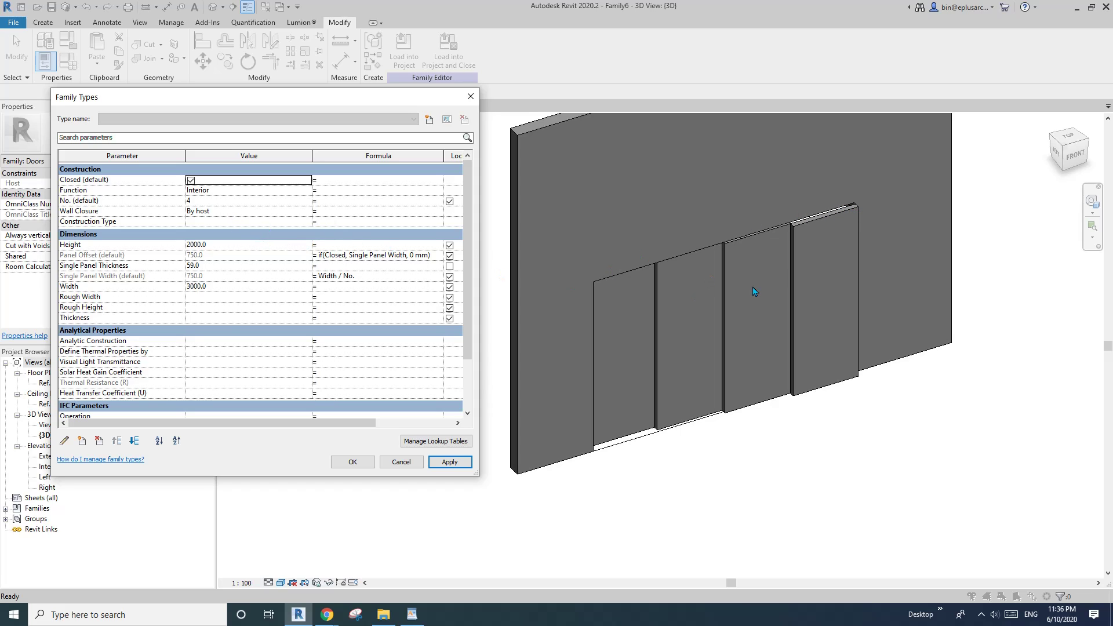
{"action": "left_click", "coordinate": [210, 202]}
{"action": "type", "text": "3"}
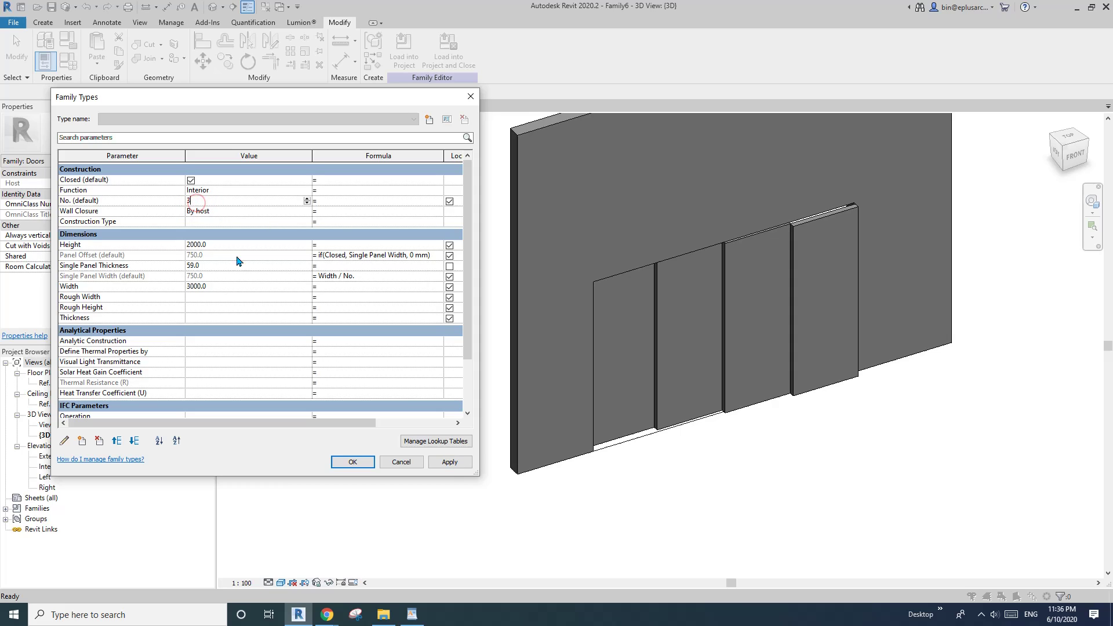
{"action": "left_click", "coordinate": [450, 462]}
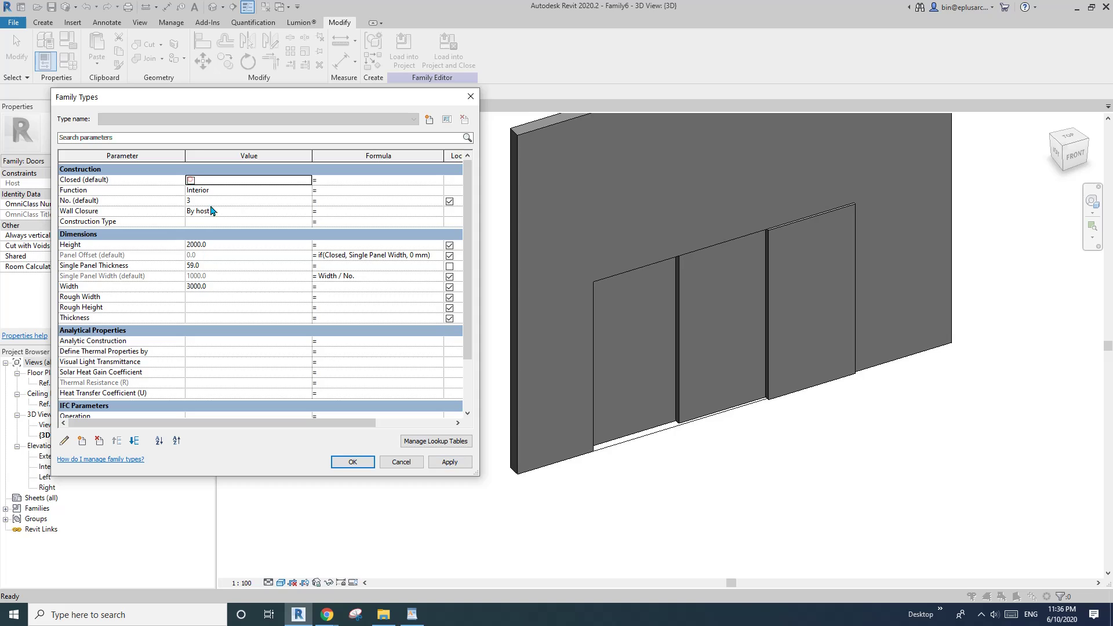
Test the sliding behaviour by applying Closed switched off and switching it back on.
{"action": "left_click", "coordinate": [191, 181]}
{"action": "left_click", "coordinate": [450, 462]}
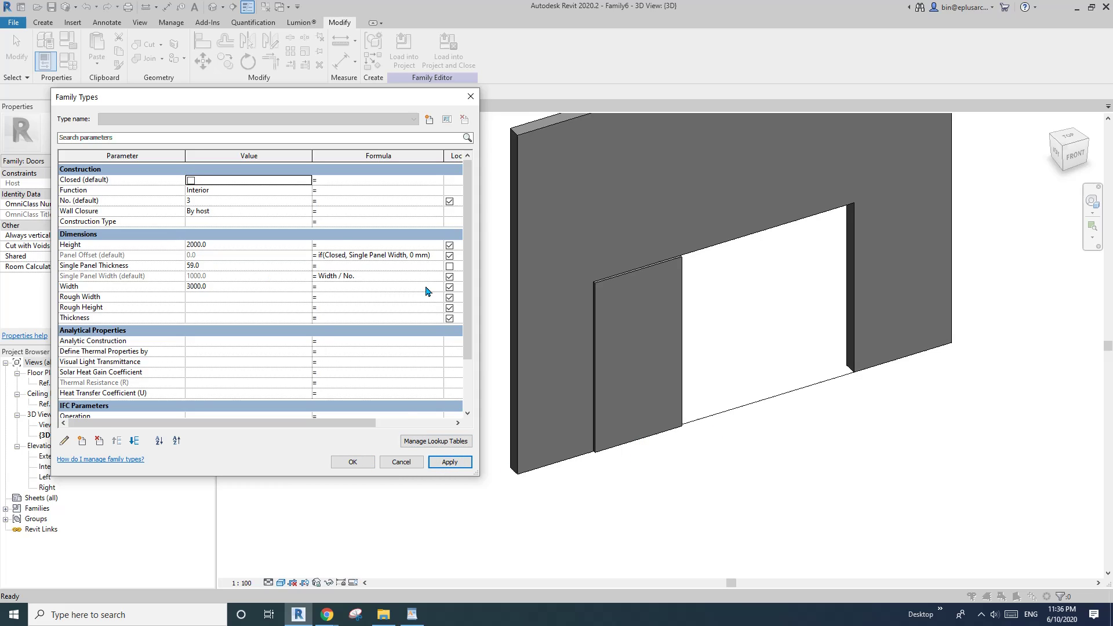
{"action": "left_click", "coordinate": [192, 181]}
{"action": "left_click", "coordinate": [450, 463]}
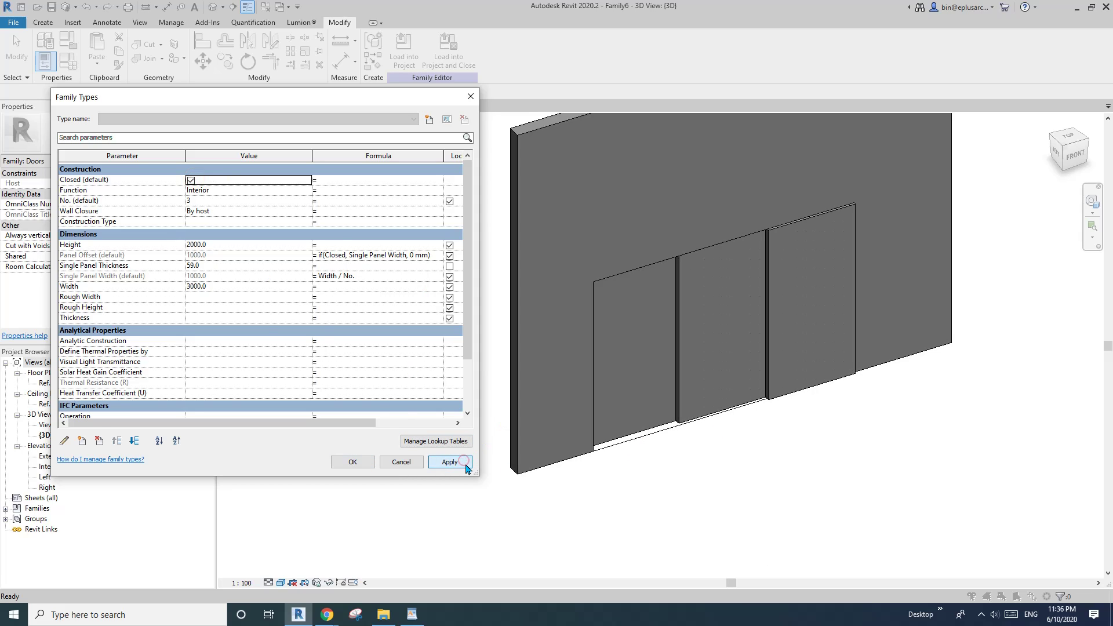
Set the door Height to 2400 and the Single Panel Thickness to 40, applying both to the family.
{"action": "left_click", "coordinate": [222, 245]}
{"action": "type", "text": "2"}
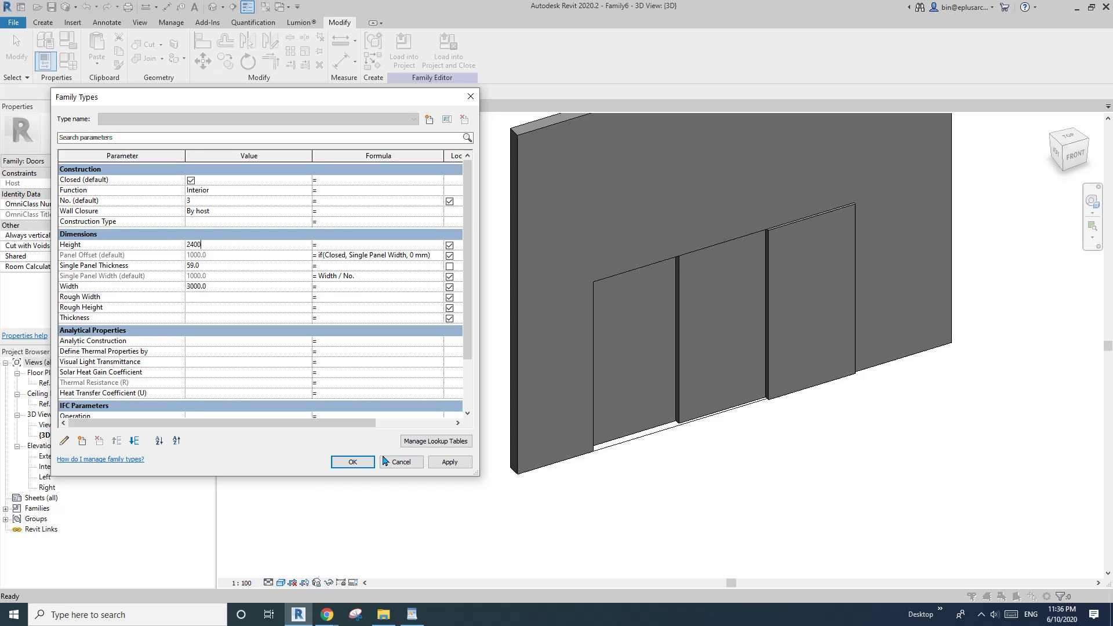
{"action": "left_click", "coordinate": [450, 462]}
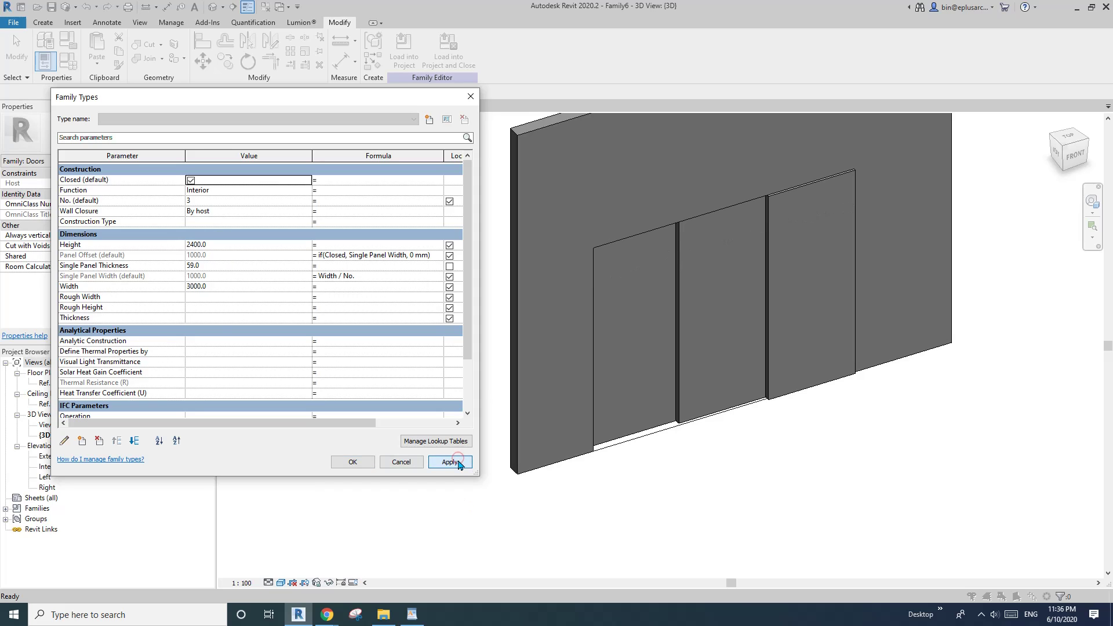
{"action": "left_click", "coordinate": [216, 267]}
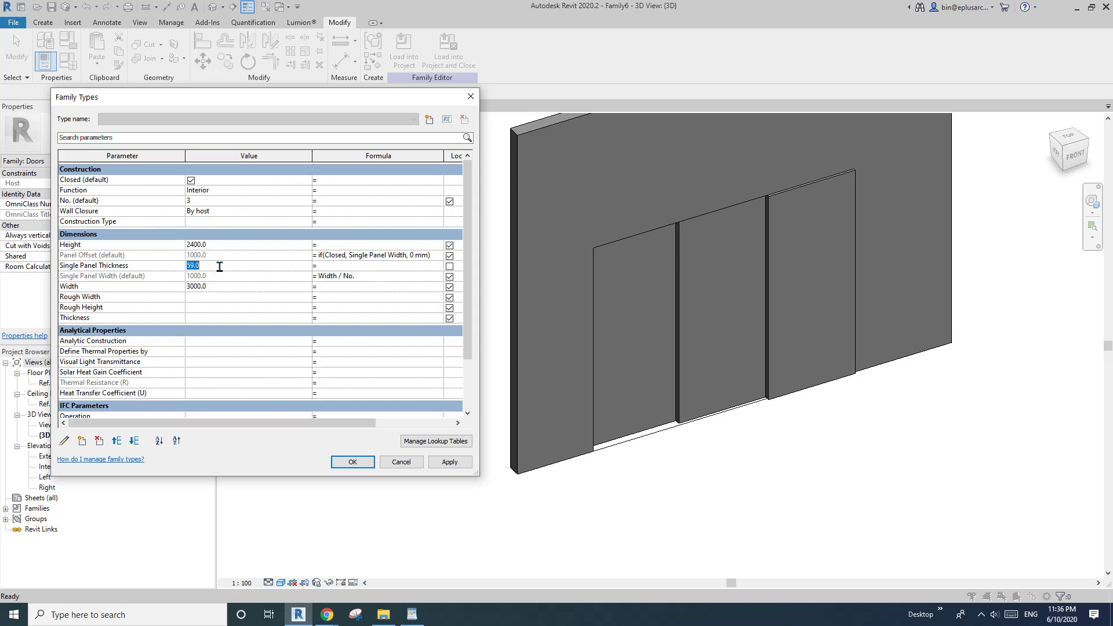
{"action": "type", "text": "40"}
{"action": "left_click", "coordinate": [450, 463]}
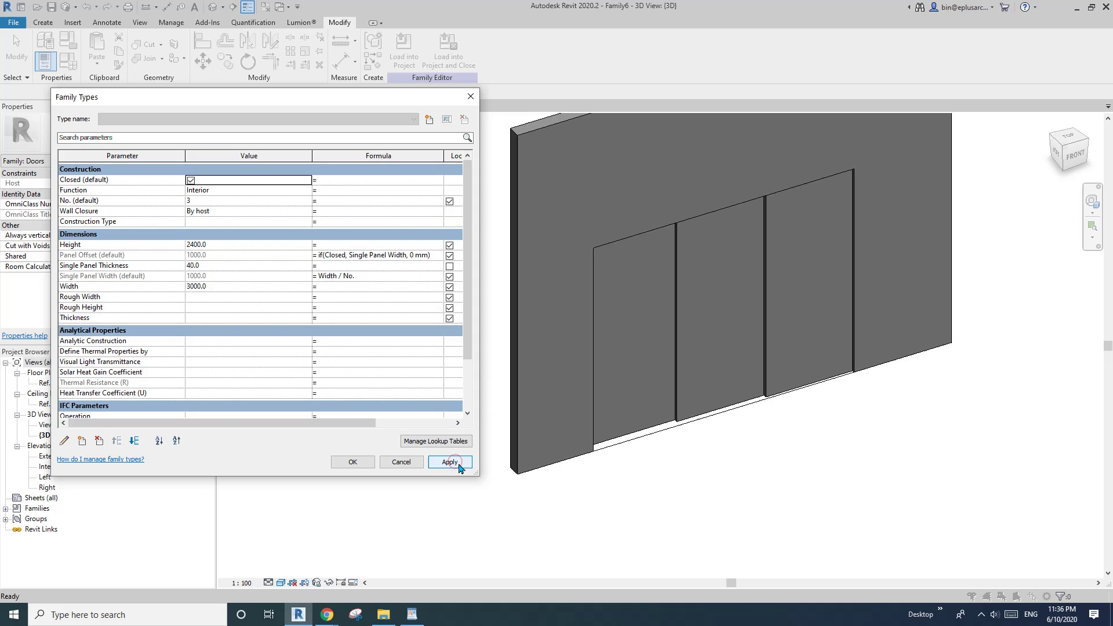
Set the door Width to 4000 and No. to 4, and accept the family parameters.
{"action": "left_click", "coordinate": [215, 287]}
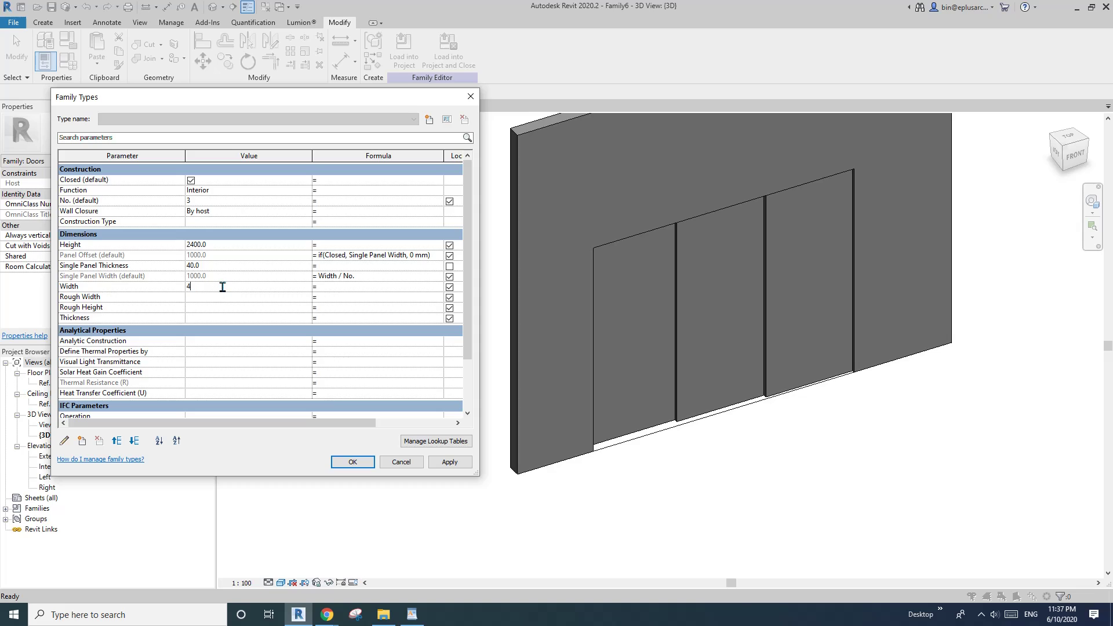
{"action": "left_click", "coordinate": [450, 462]}
{"action": "left_click", "coordinate": [221, 202]}
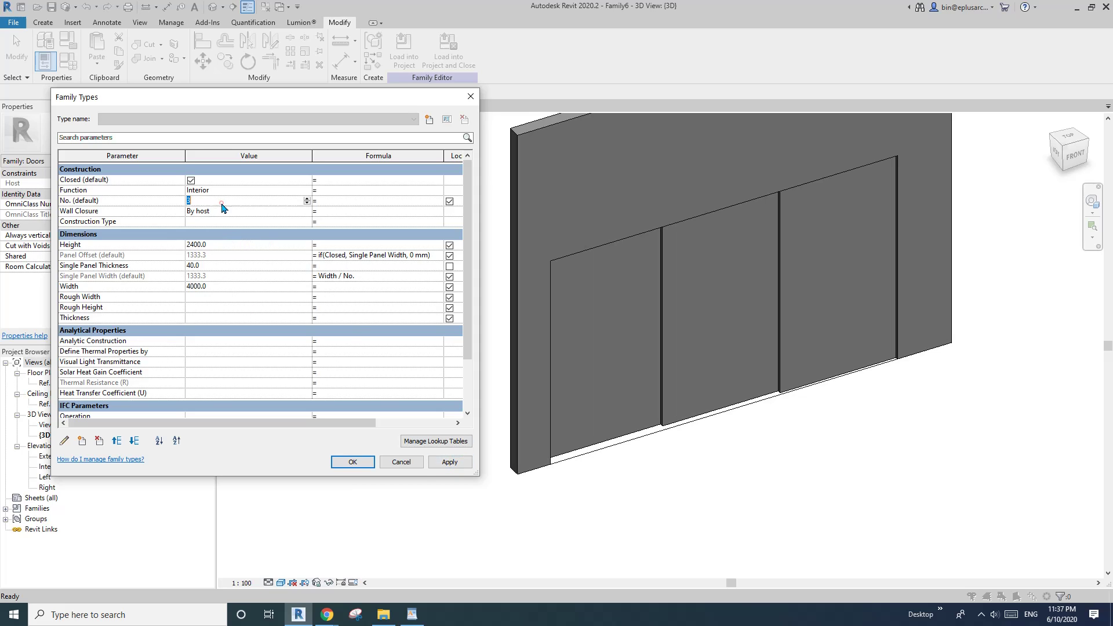
{"action": "left_click", "coordinate": [444, 463]}
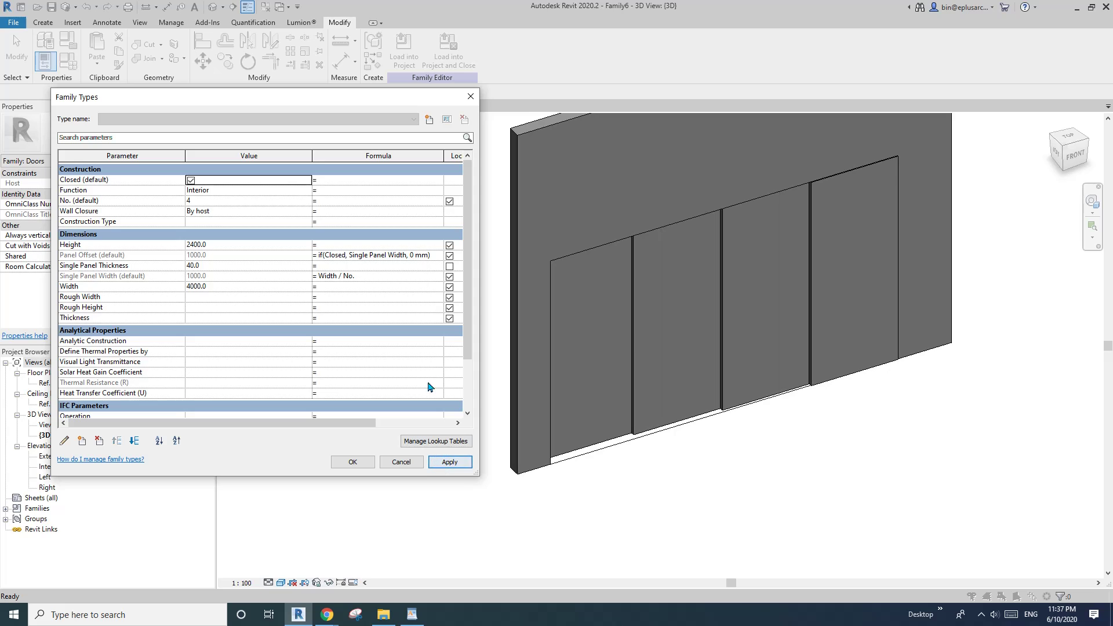
{"action": "left_click", "coordinate": [353, 462]}
Close the inactive views and examine the four-panel door from several angles in 3D.
{"action": "middle_click_drag", "start_coordinate": [638, 385], "coordinate": [580, 398], "text": "shift"}
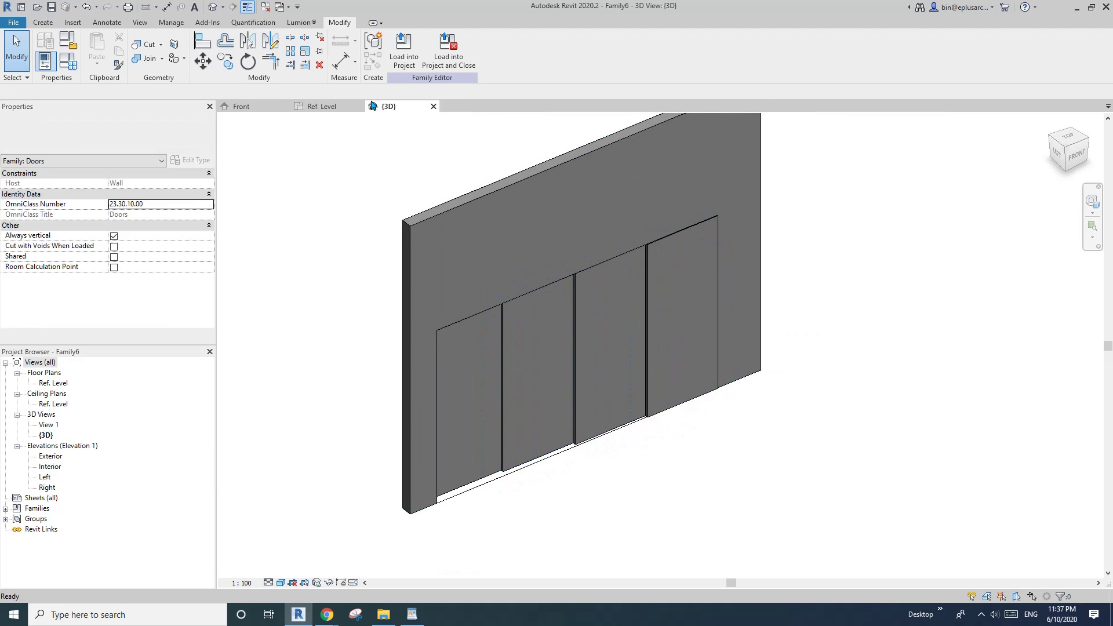
{"action": "left_click", "coordinate": [266, 8]}
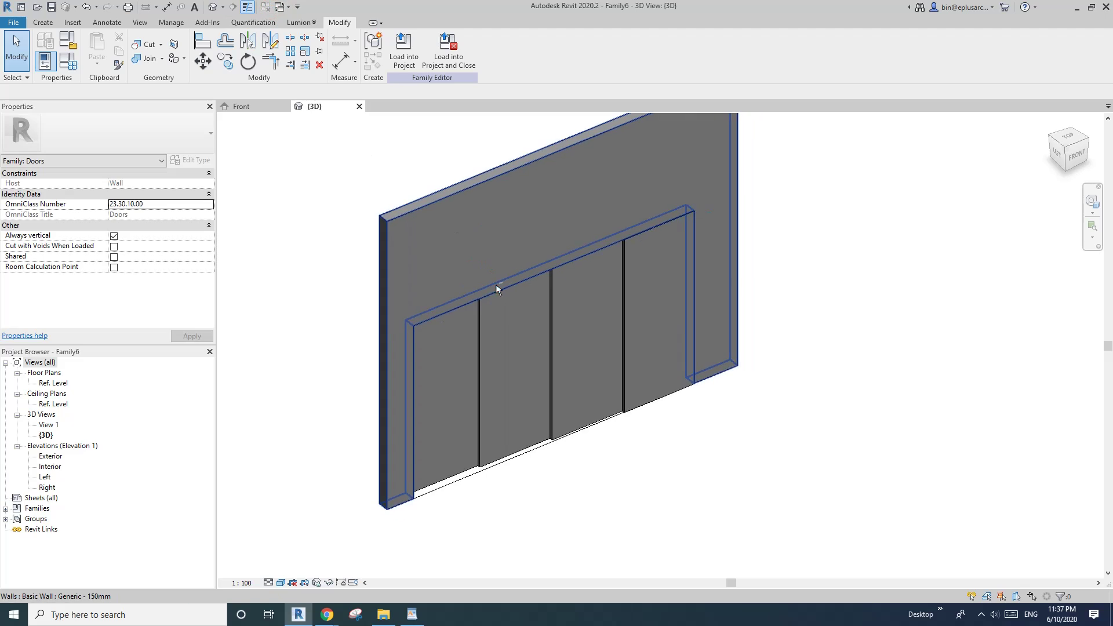
{"action": "middle_click_drag", "start_coordinate": [495, 286], "coordinate": [538, 339], "text": "shift"}
{"action": "middle_click_drag", "start_coordinate": [485, 368], "coordinate": [598, 382], "text": "shift"}
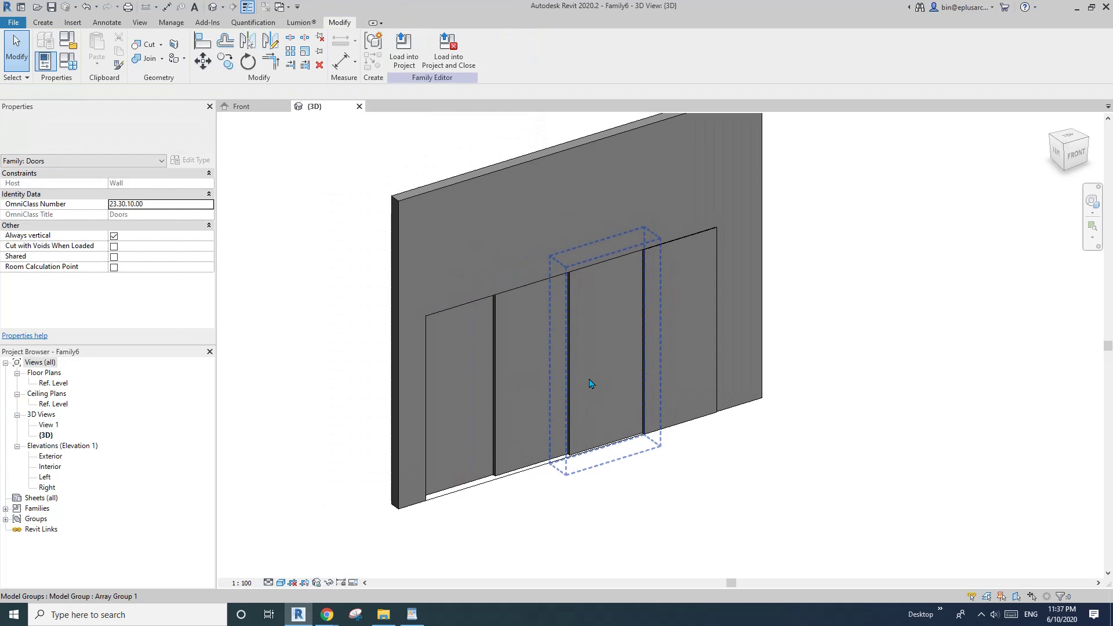
{"action": "middle_click_drag", "start_coordinate": [830, 325], "coordinate": [635, 360], "text": "shift"}
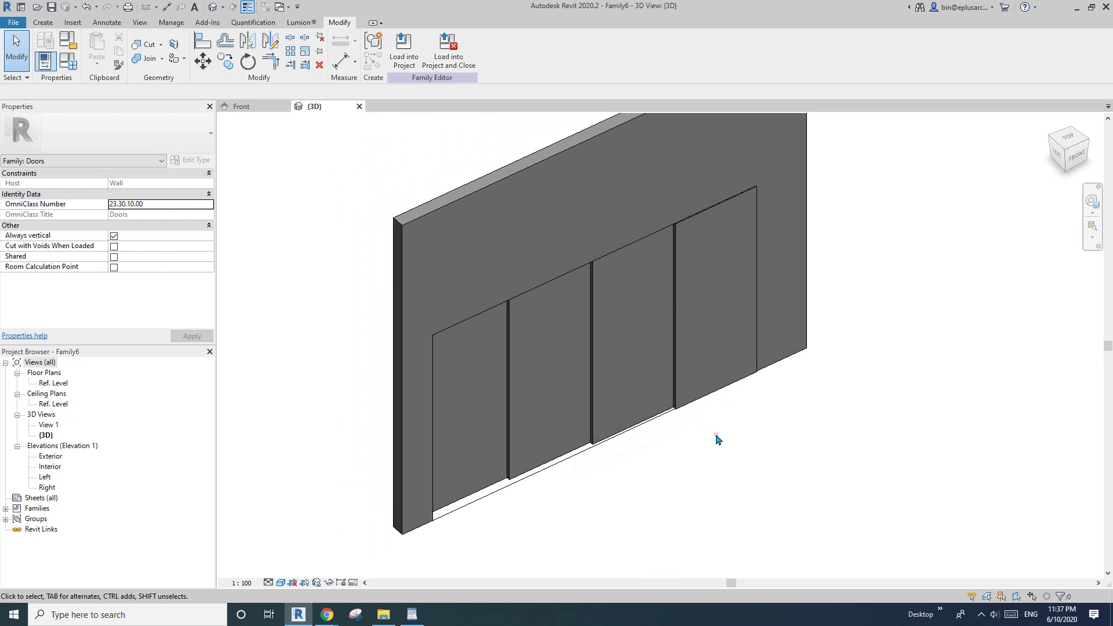
{"action": "middle_click_drag", "start_coordinate": [718, 440], "coordinate": [623, 403], "text": "shift"}
{"action": "middle_click_drag", "start_coordinate": [761, 484], "coordinate": [756, 484]}
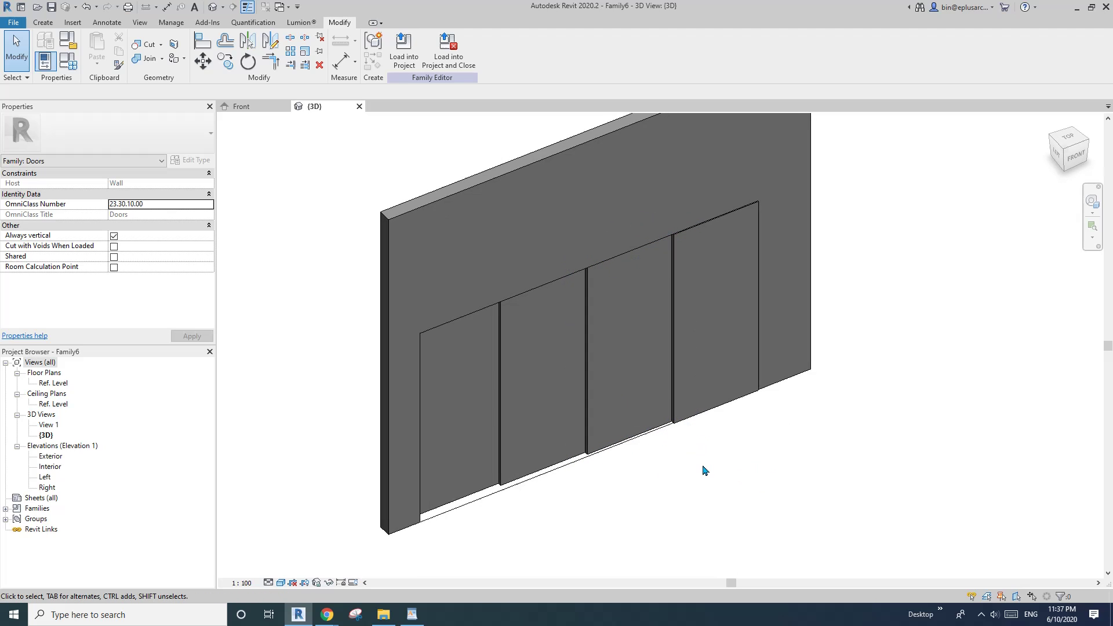